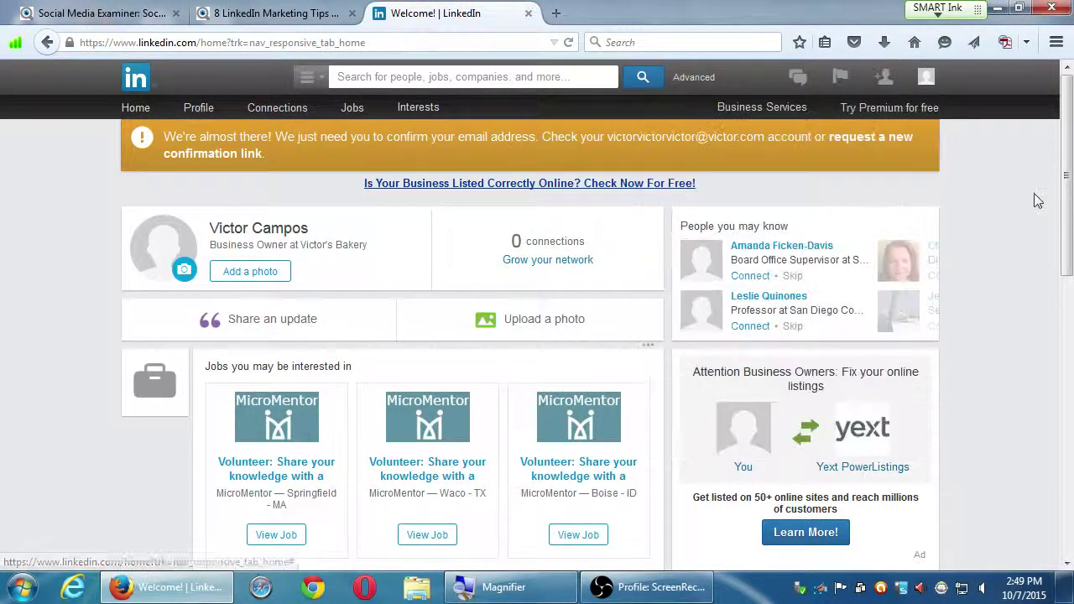
- Show the Profile menu with Edit Profile, Who's Viewed Your Profile and Your Updates
mouse_move(884, 80)
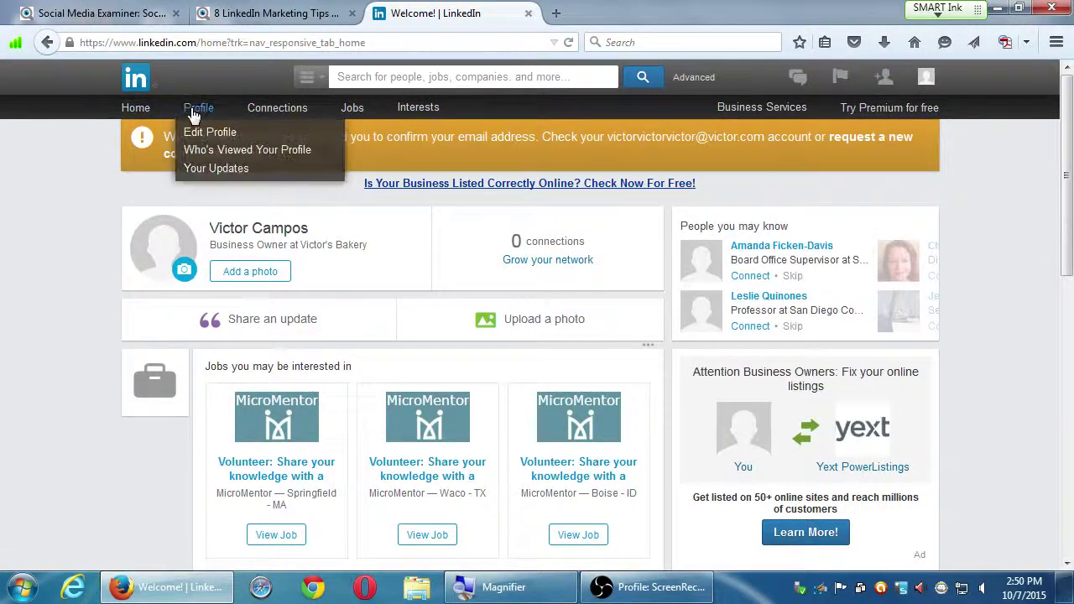
- Open Edit Profile, then bring up the Account & Settings dropdown from the header avatar
click(196, 115)
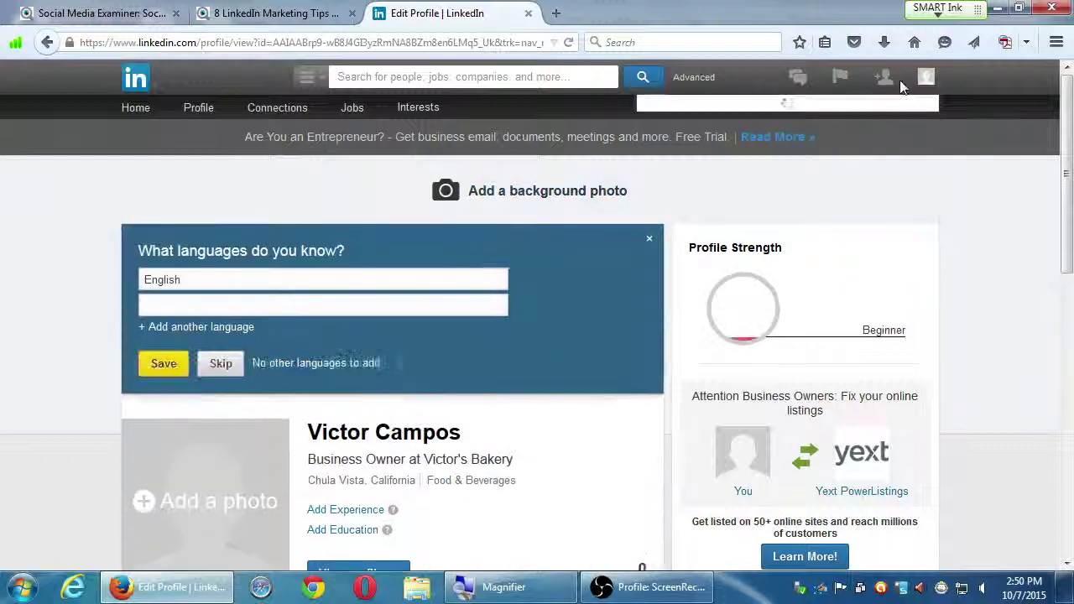
mouse_move(920, 80)
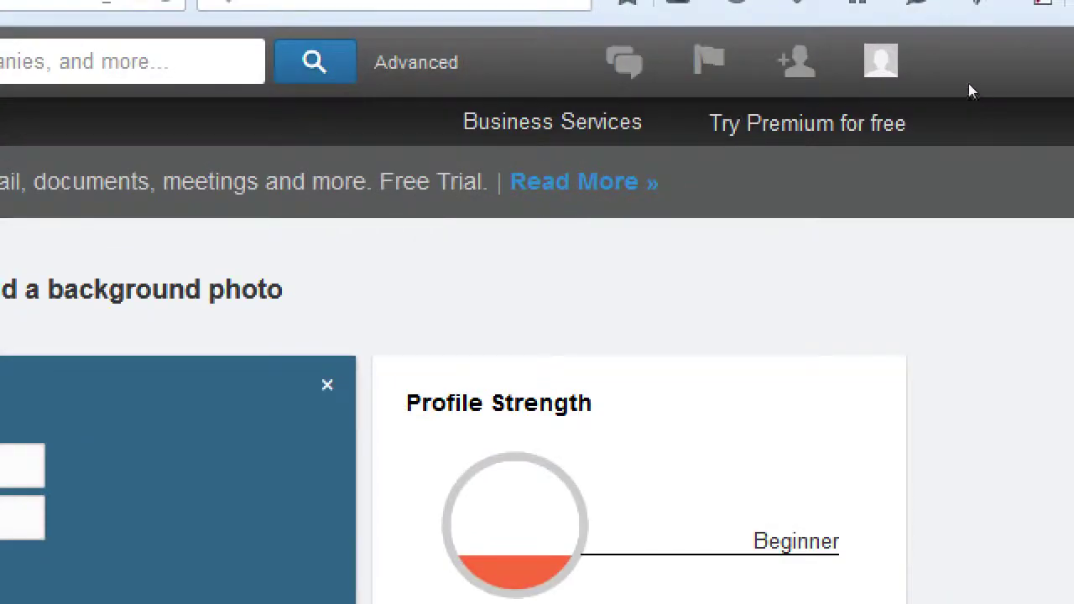
mouse_move(947, 81)
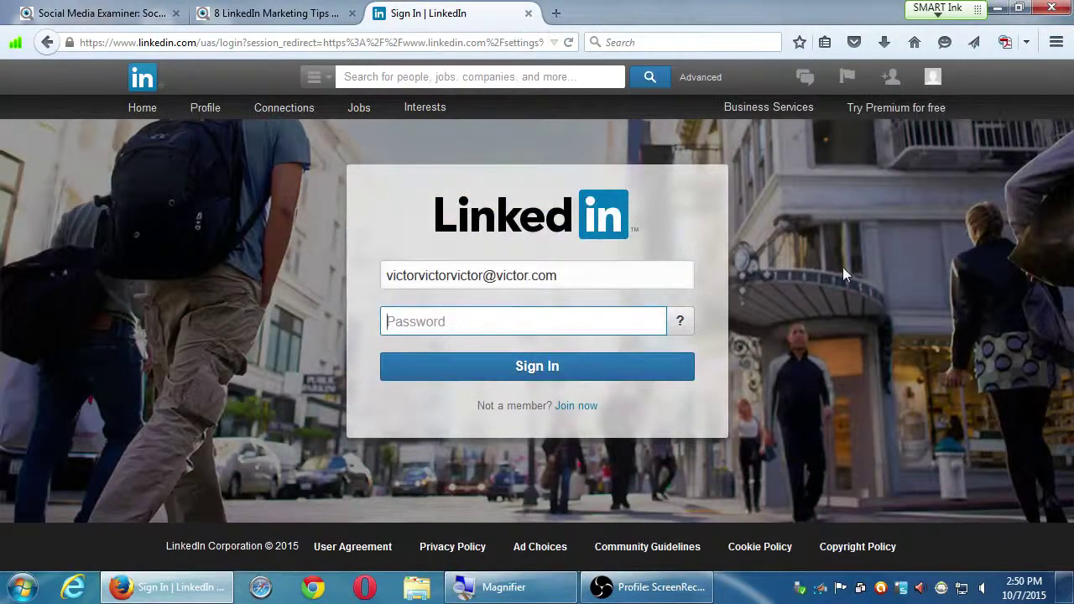
- Sign in again with the account password, decline saving it, and return to Account & Settings
text(••••••••••••••)
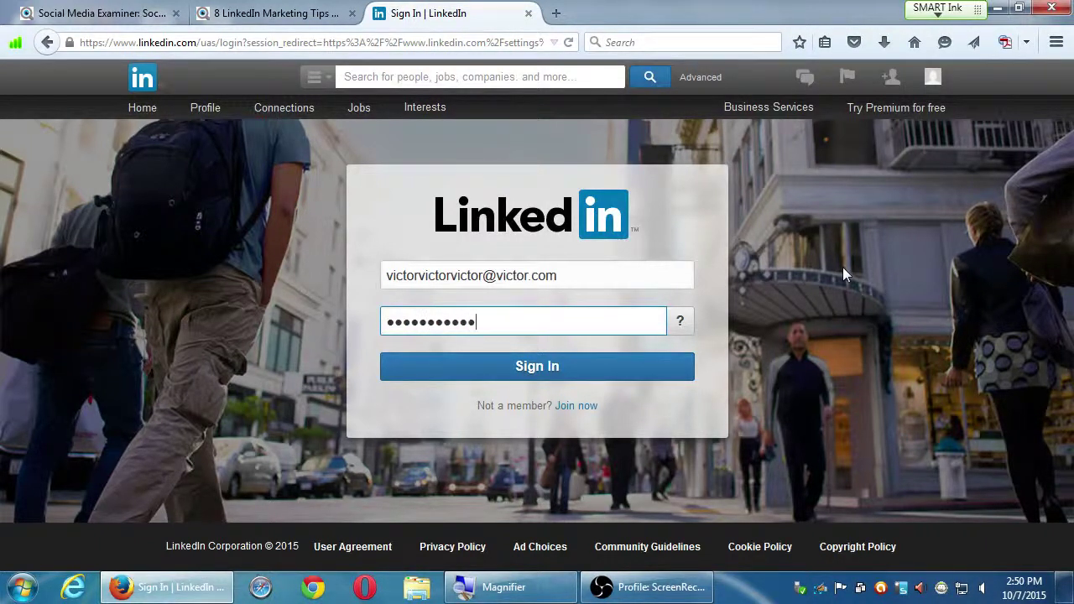
key(Return)
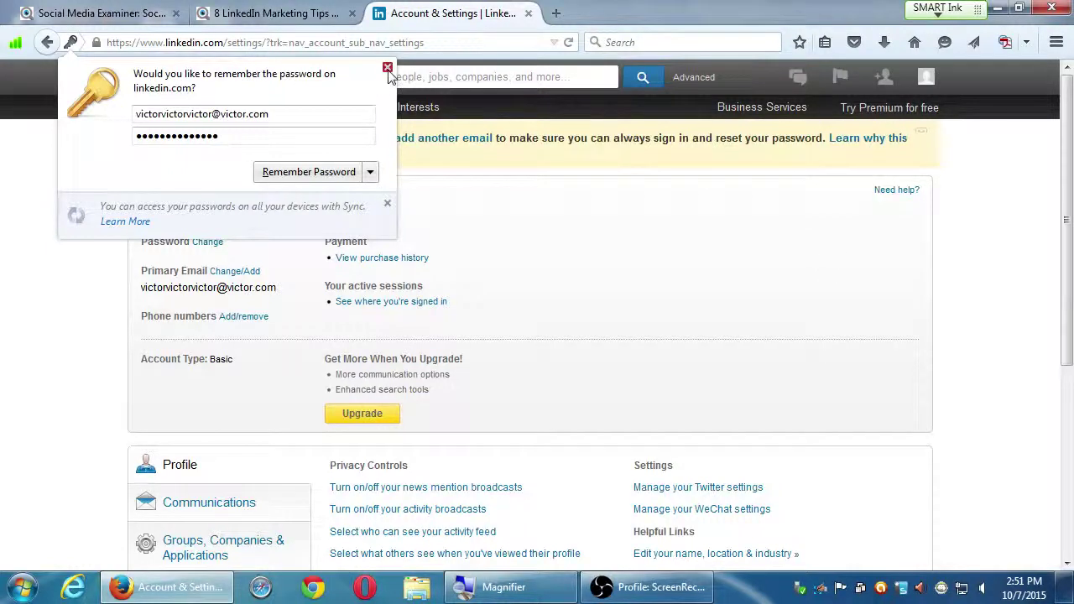
click(387, 67)
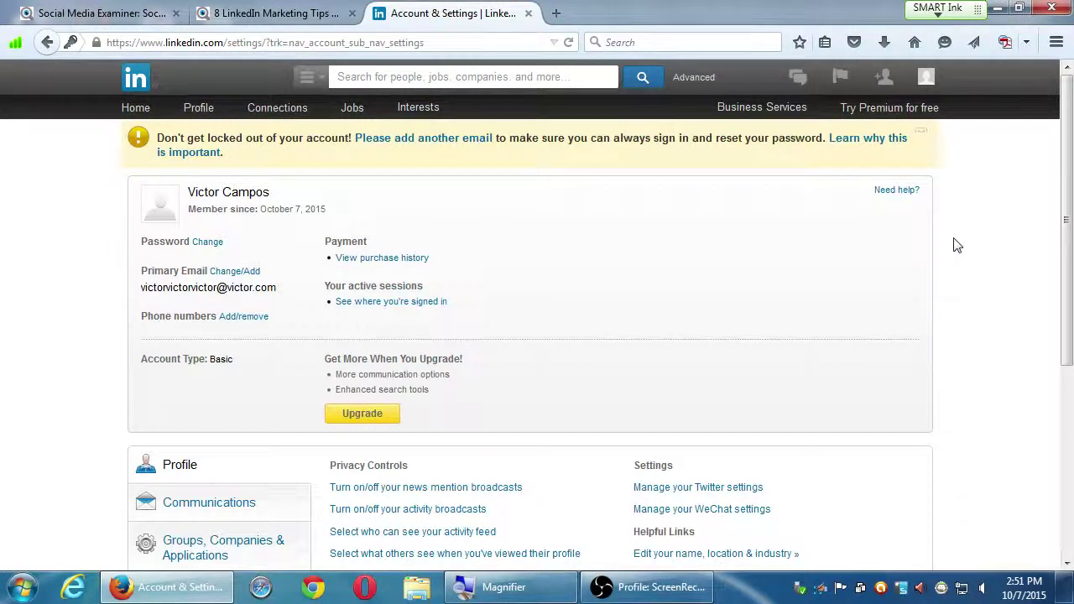
click(895, 194)
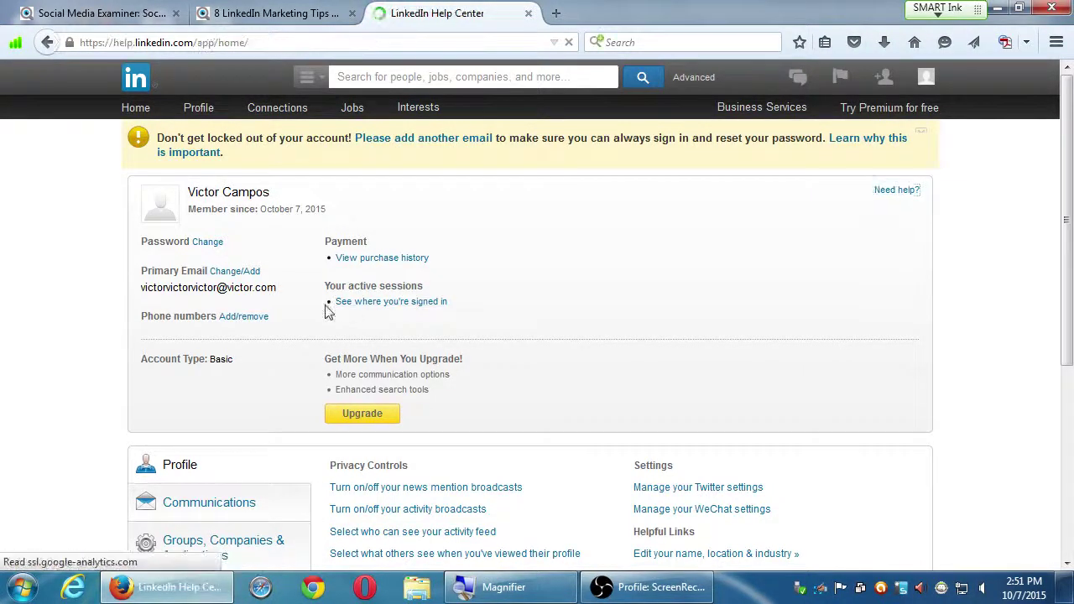
key(alt+Left)
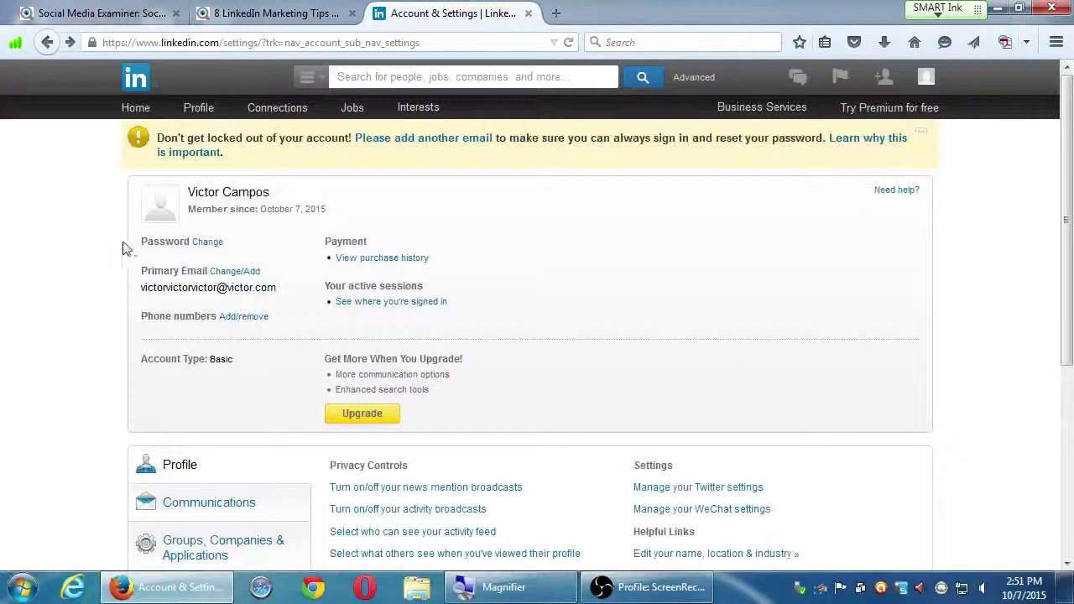
- Scroll through the Account & Settings page to review its privacy and communication options
scroll(101, 259, down, 3)
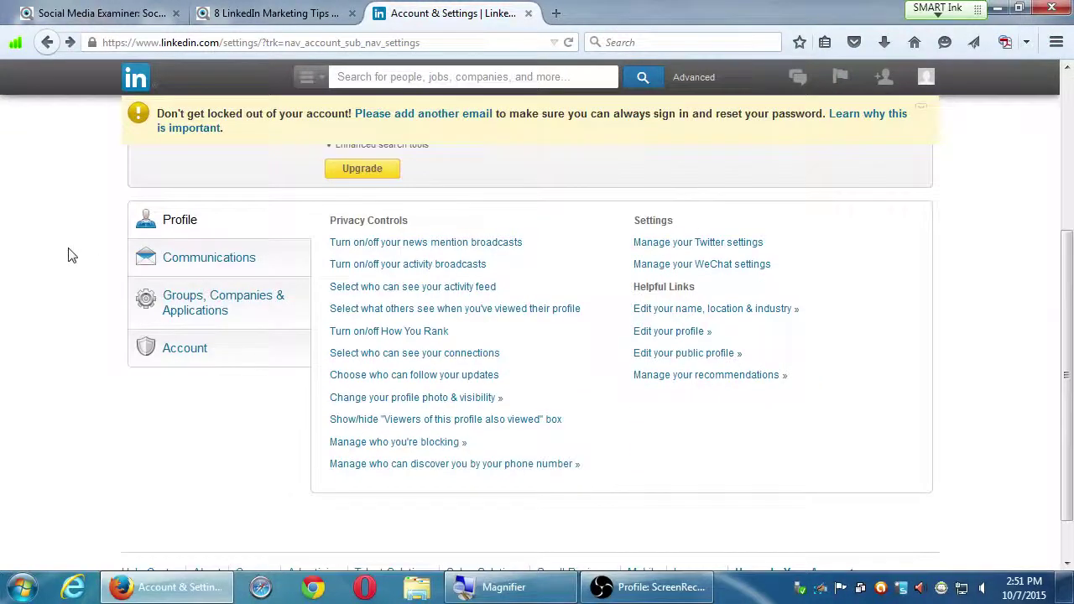
scroll(69, 252, up, 3)
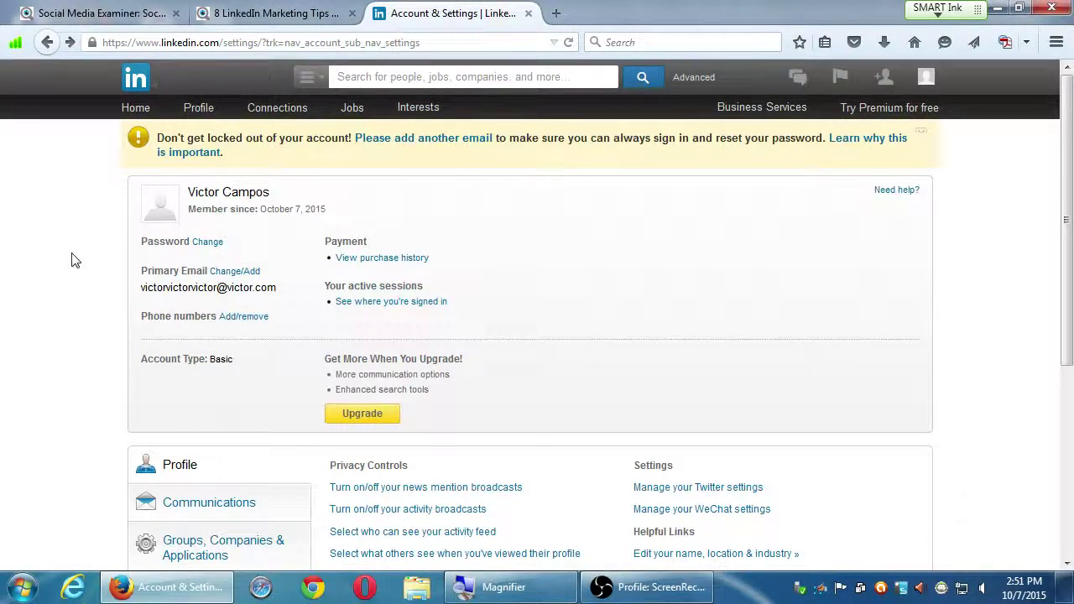
scroll(88, 285, down, 3)
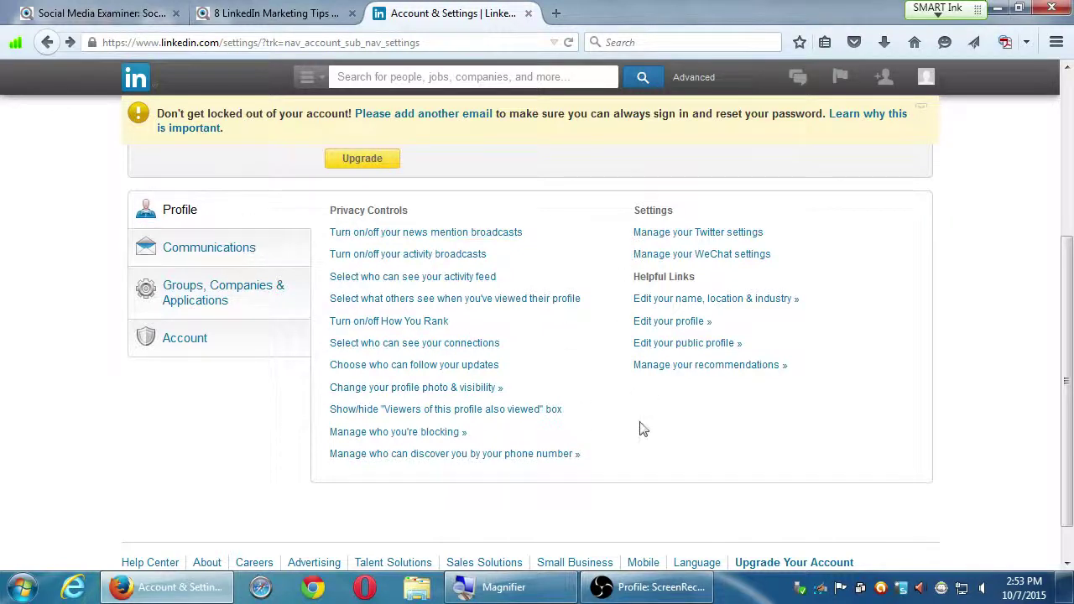
click(210, 249)
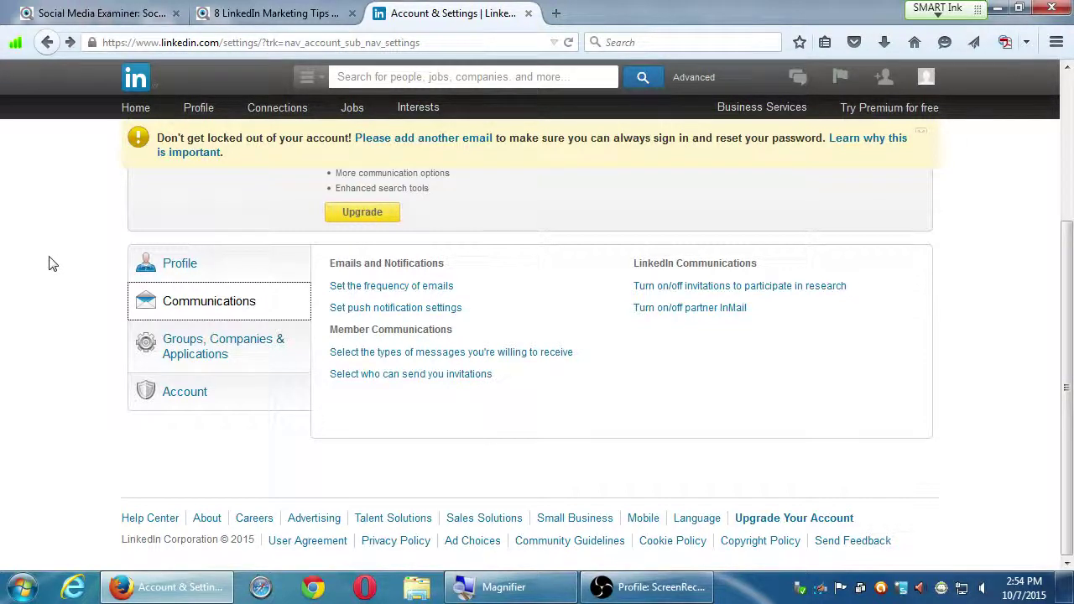
mouse_move(925, 80)
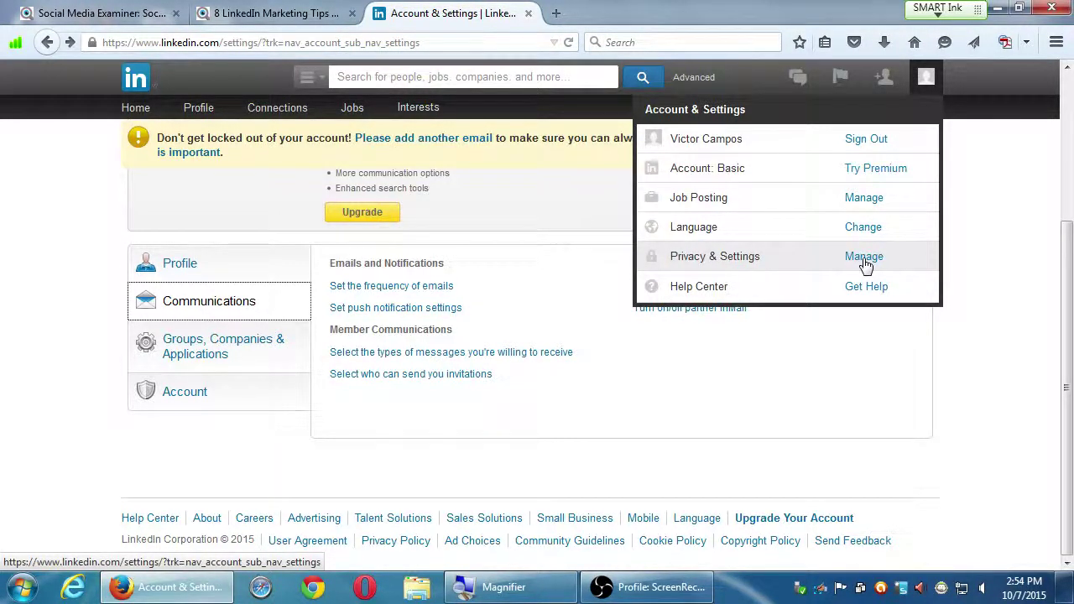
- Show the Groups, Companies & Applications settings, with group digest, followed companies and data sharing
click(196, 356)
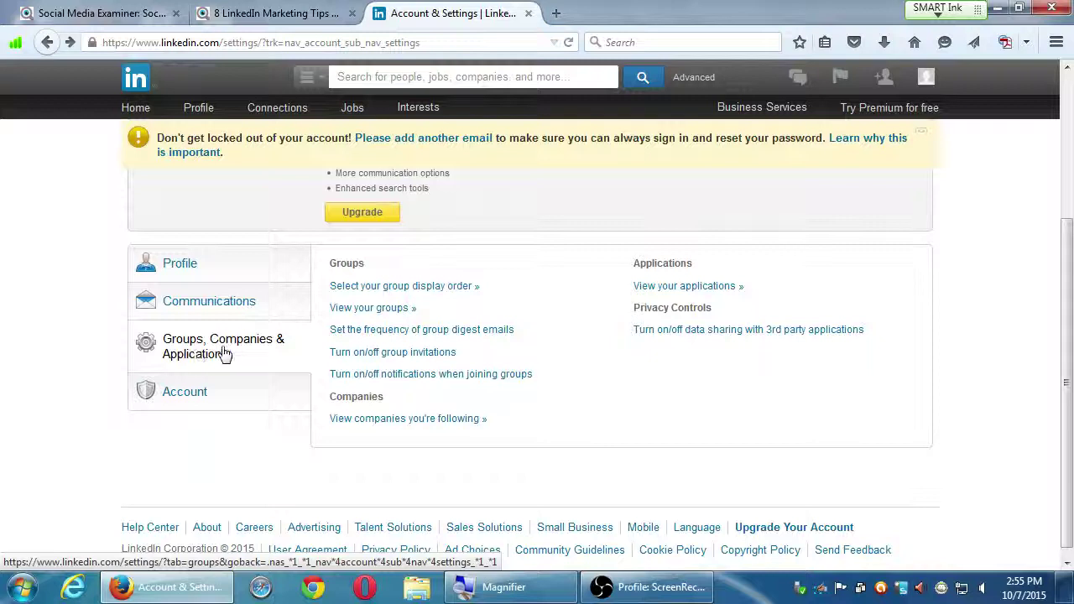
- Select the Account category to list Request an archive of your data and Close your account
click(223, 355)
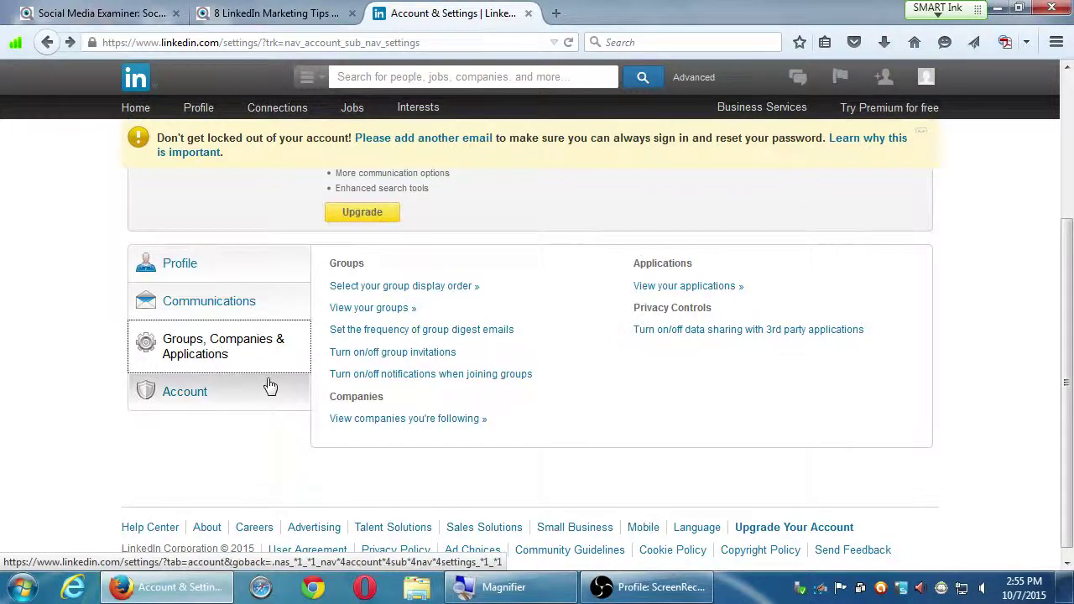
click(229, 404)
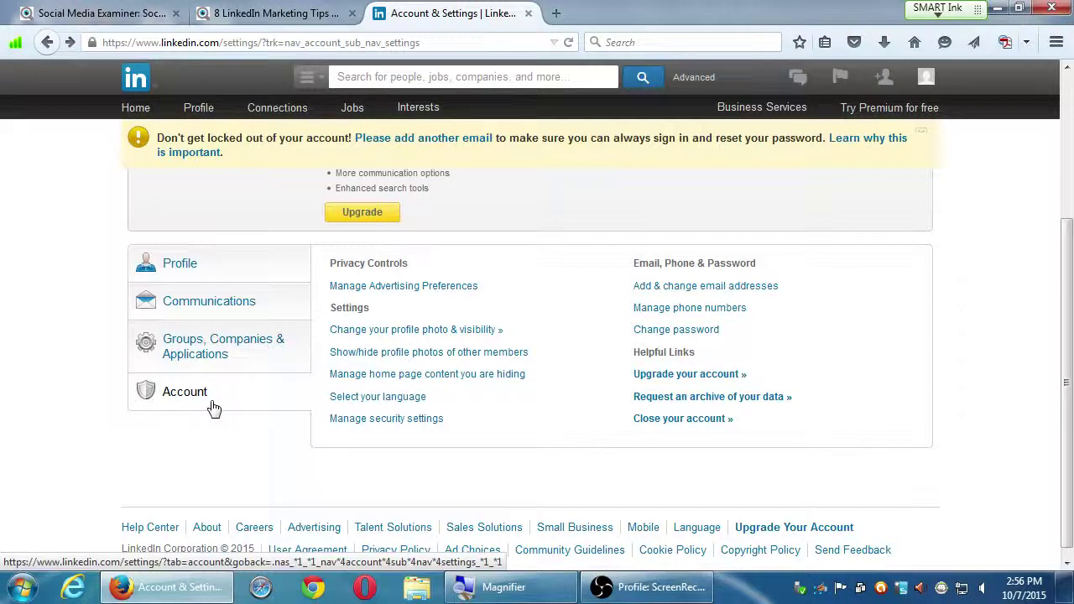
click(213, 407)
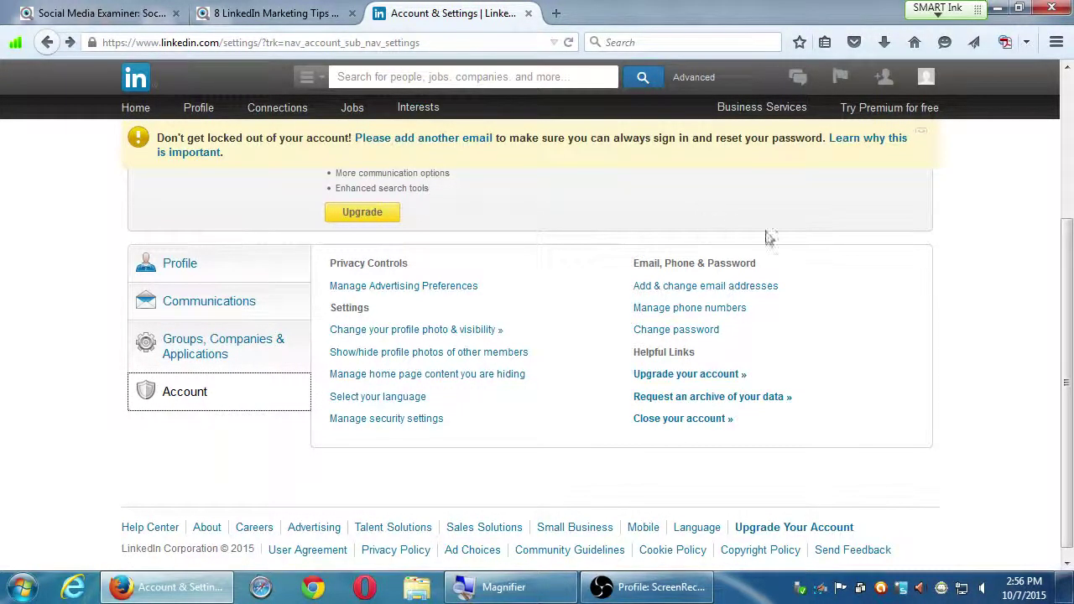
mouse_move(925, 78)
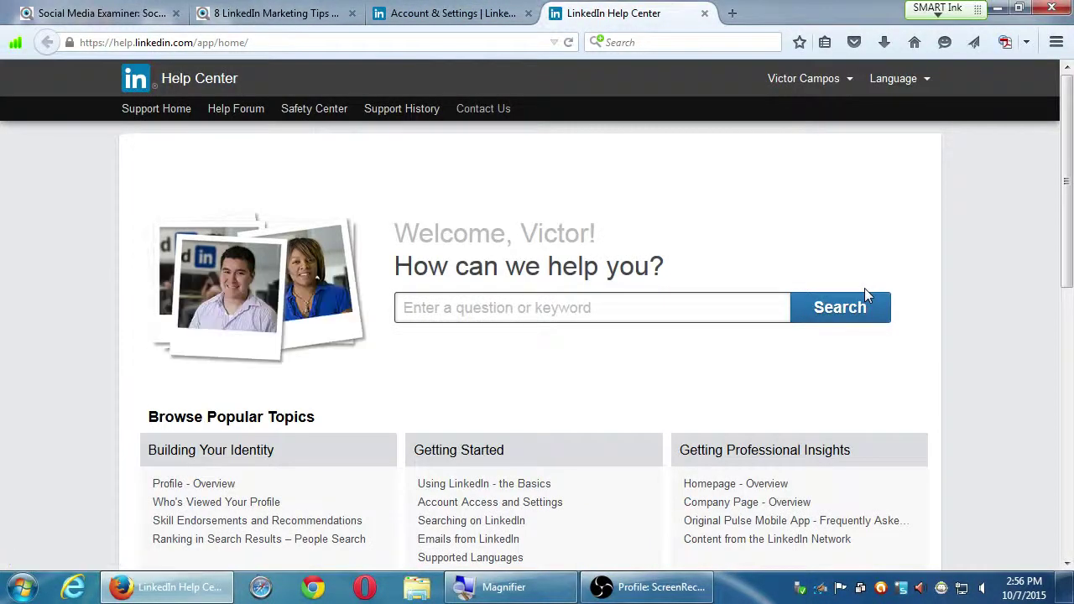
scroll(892, 228, down, 7)
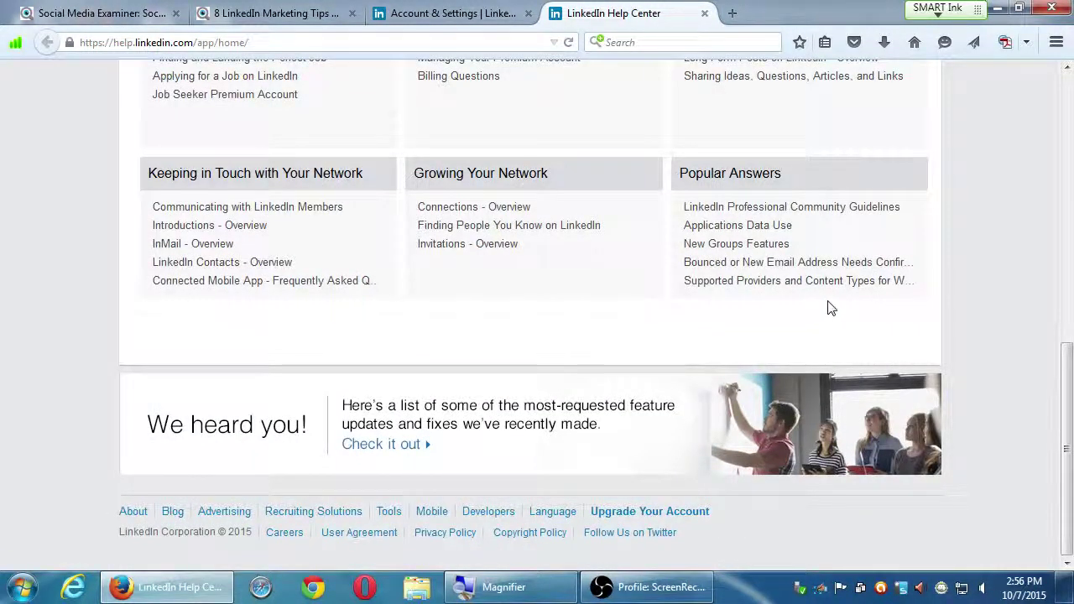
click(704, 13)
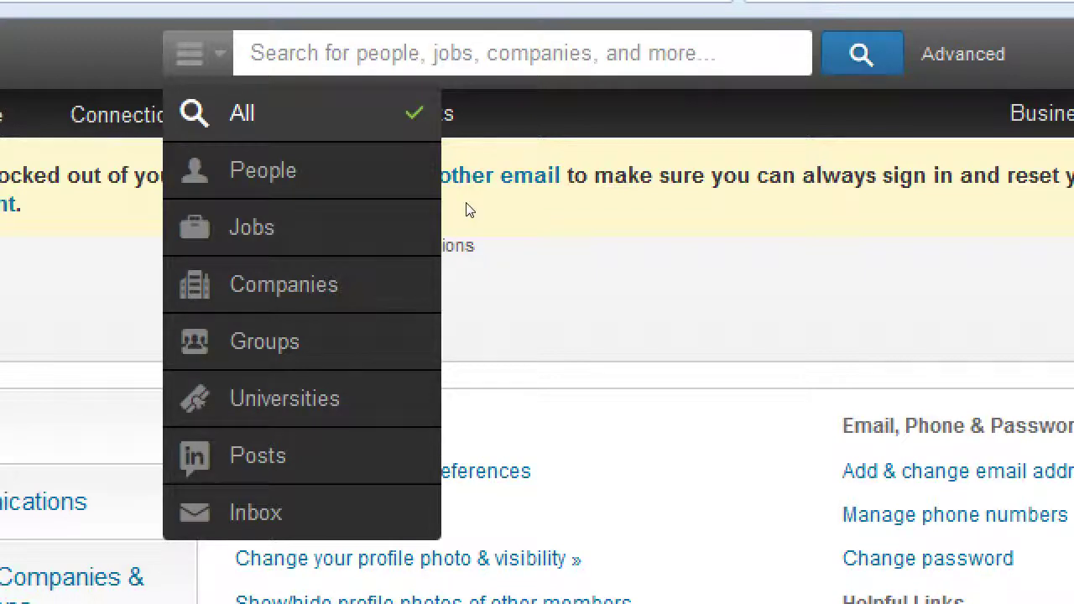
- Search Jobs for 'bakery' and open the Bakery Initiatives company page
key(Down)
key(Down)
key(Down)
key(Up)
key(Return)
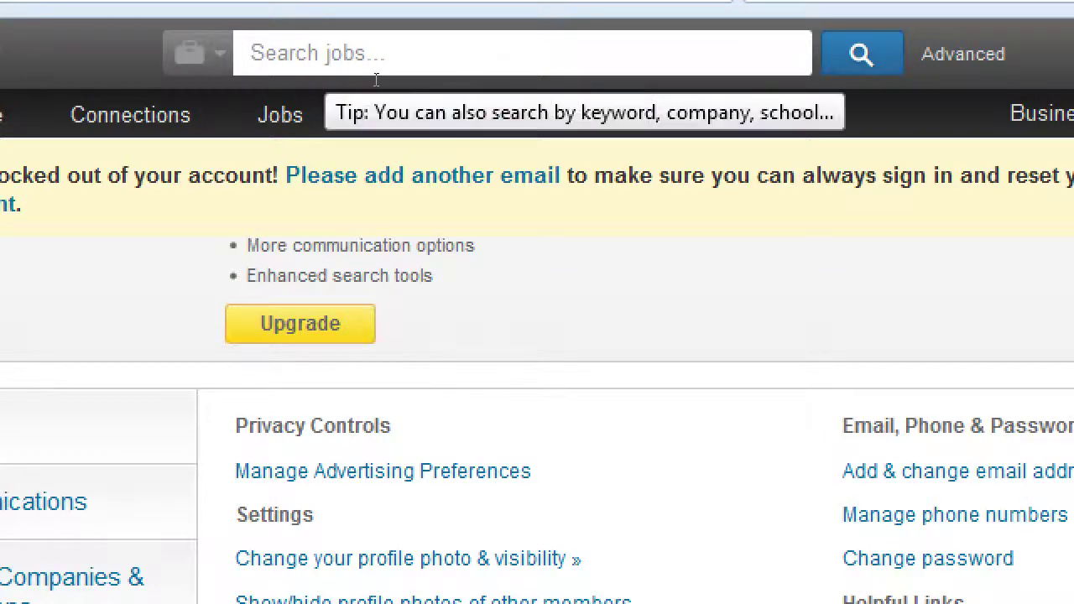
text(bak)
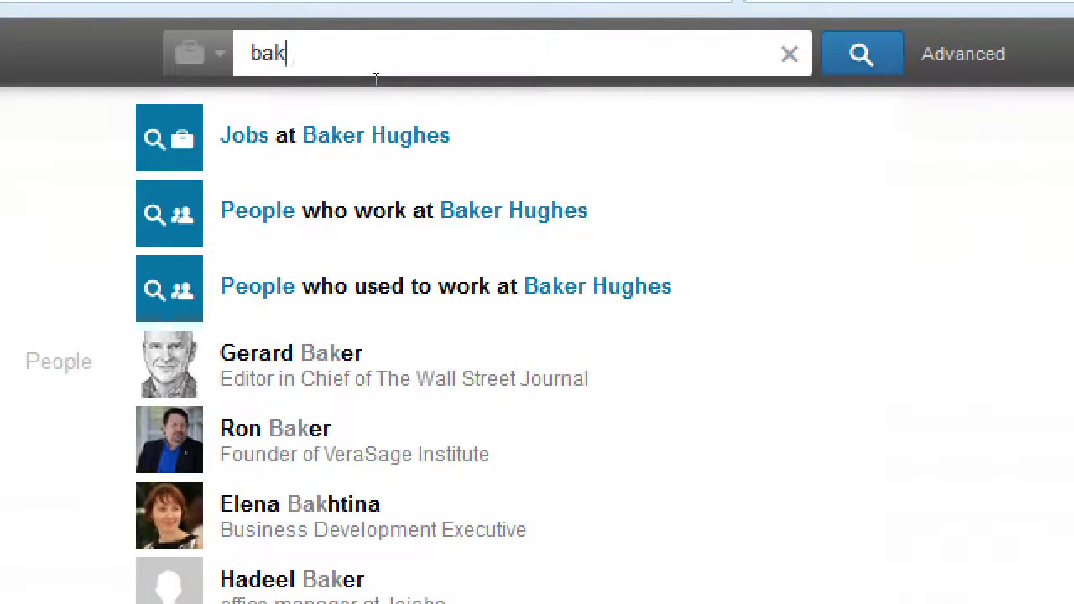
text(er)
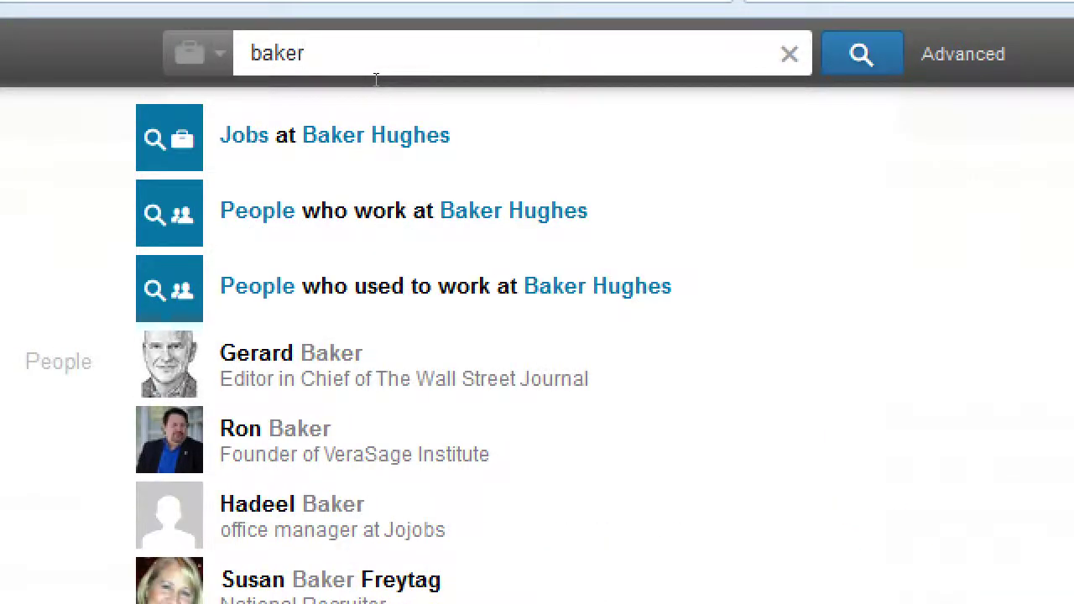
key(BackSpace)
text(k)
key(BackSpace)
key(BackSpace)
text(ery)
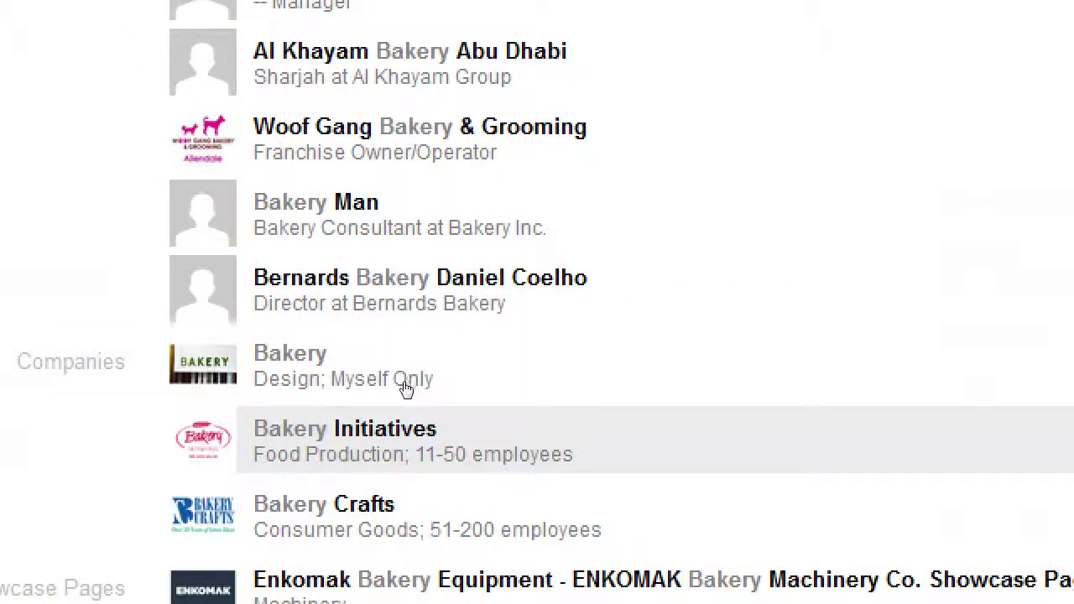
key(Return)
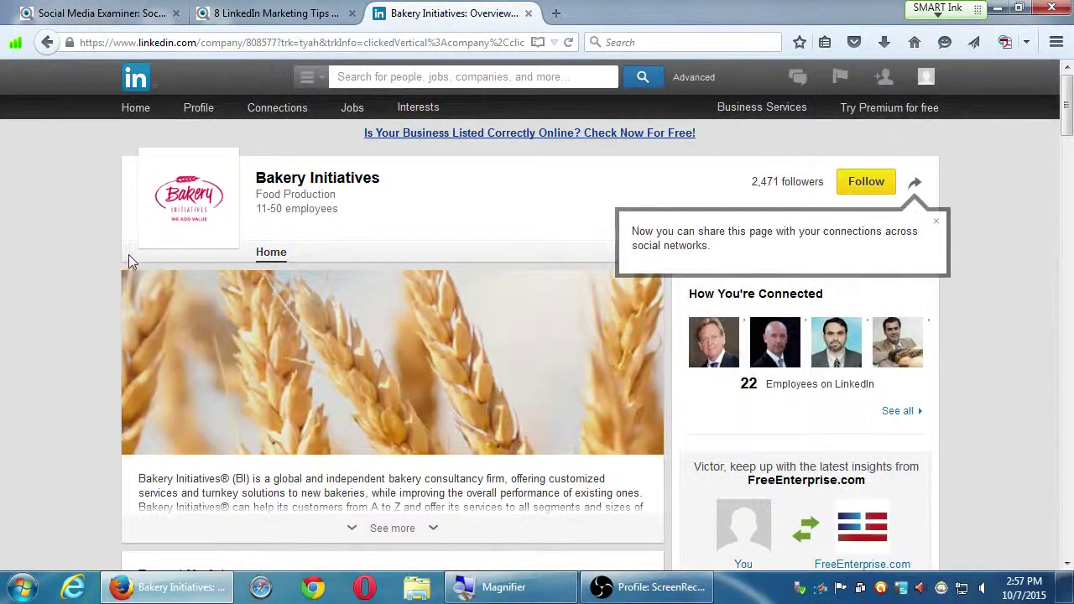
scroll(67, 300, down, 3)
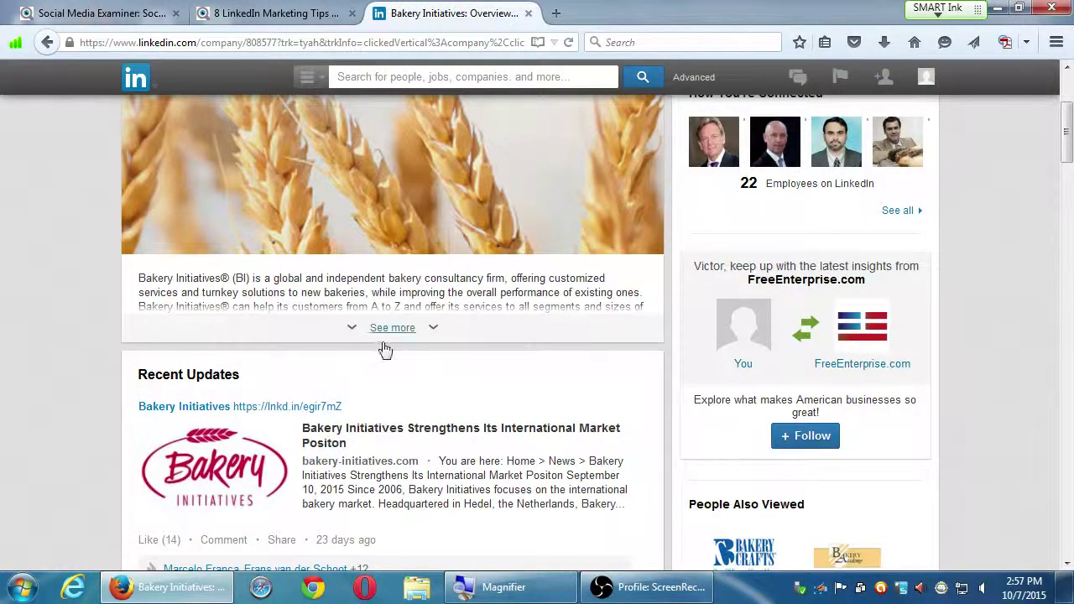
scroll(113, 352, down, 3)
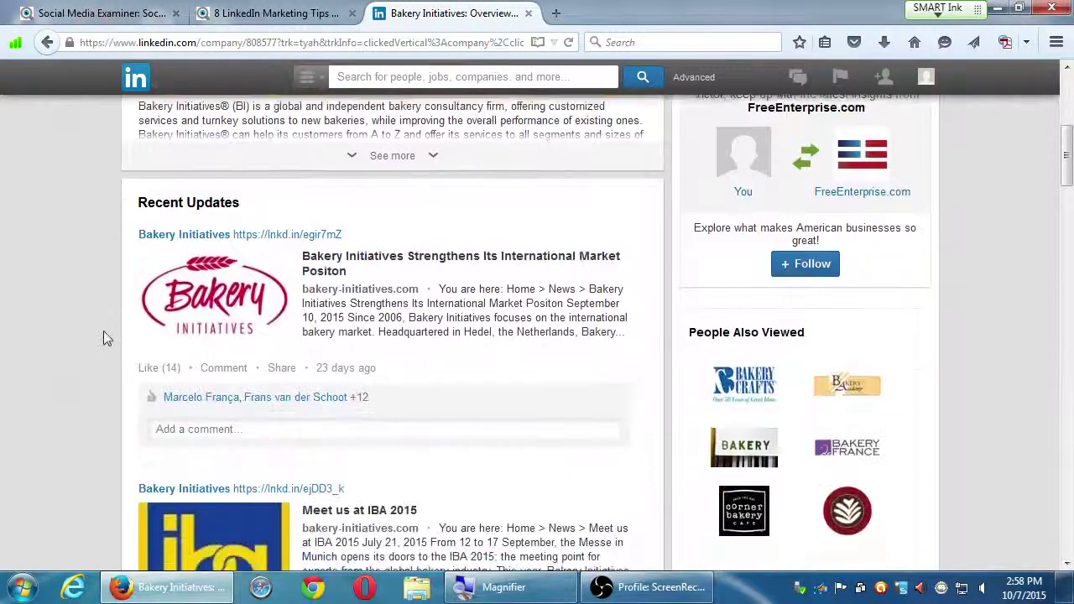
scroll(107, 327, down, 3)
scroll(113, 322, up, 5)
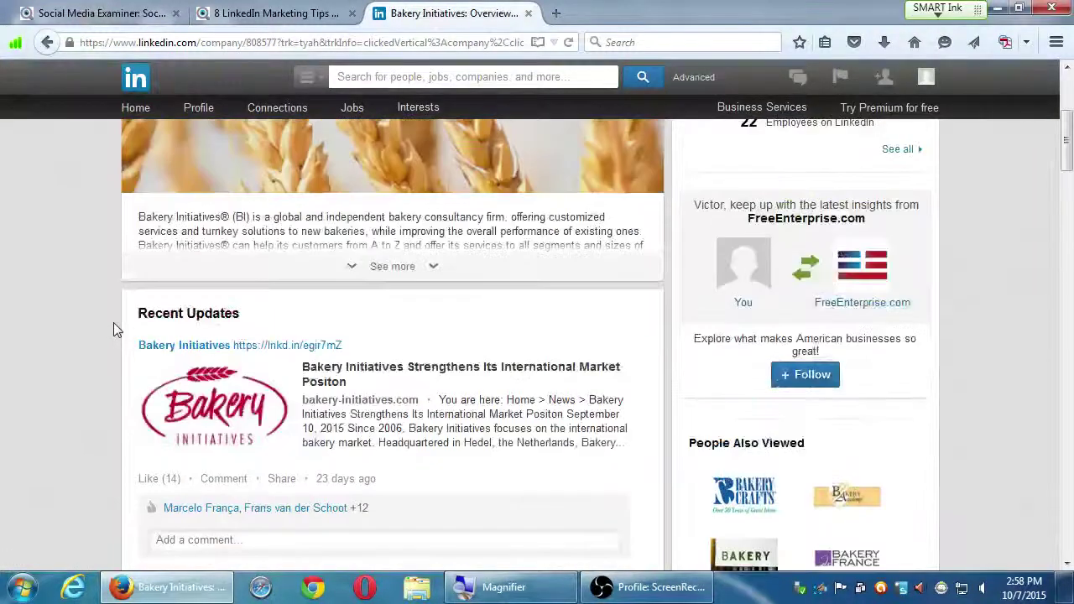
scroll(119, 329, up, 3)
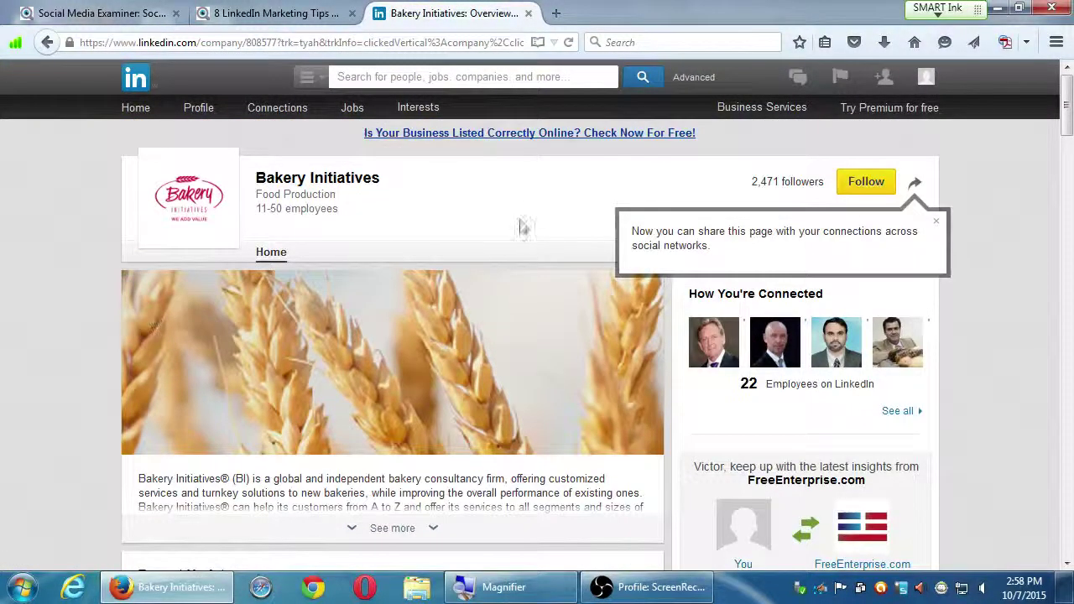
scroll(503, 197, down, 10)
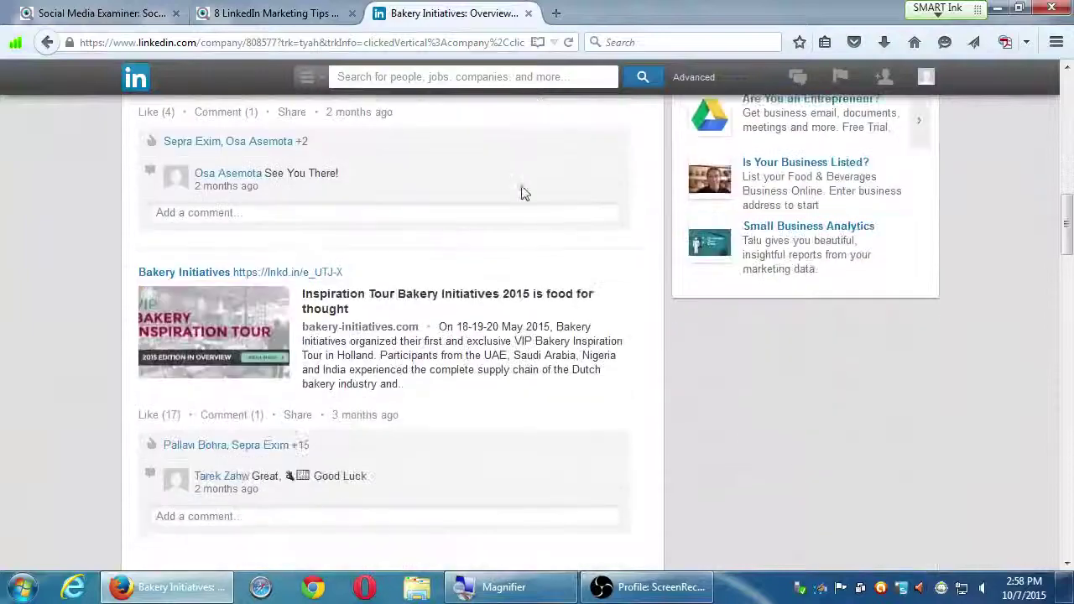
scroll(521, 193, down, 10)
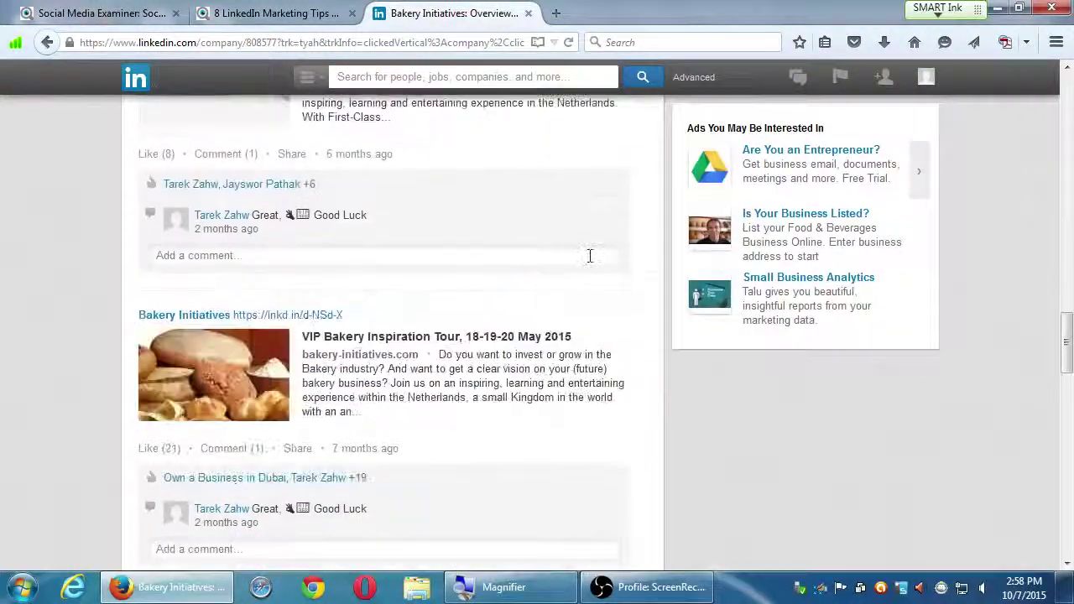
scroll(596, 260, down, 5)
scroll(600, 265, up, 6)
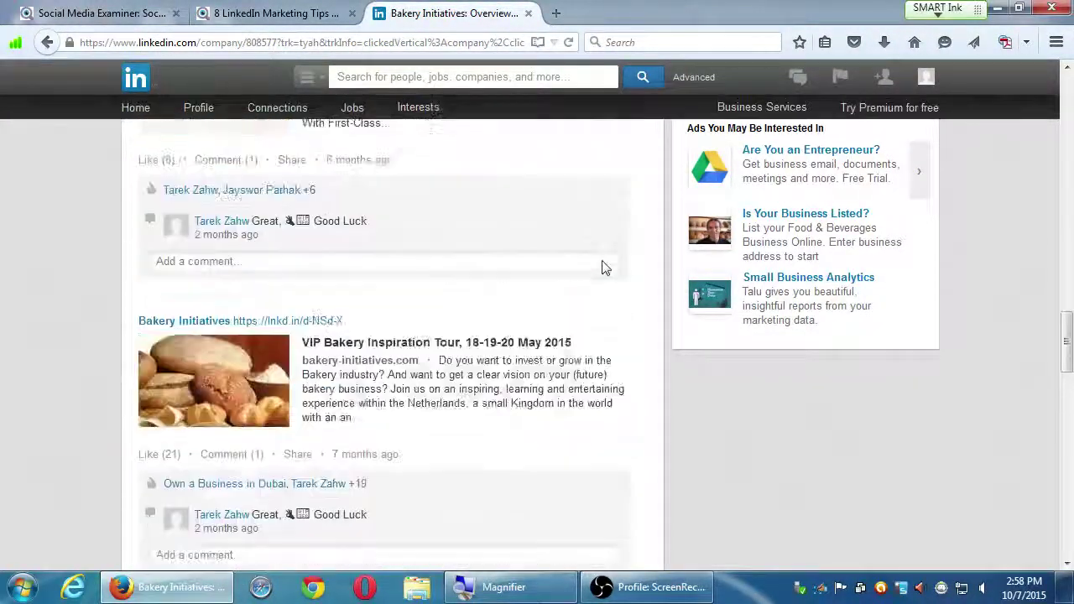
scroll(600, 265, up, 15)
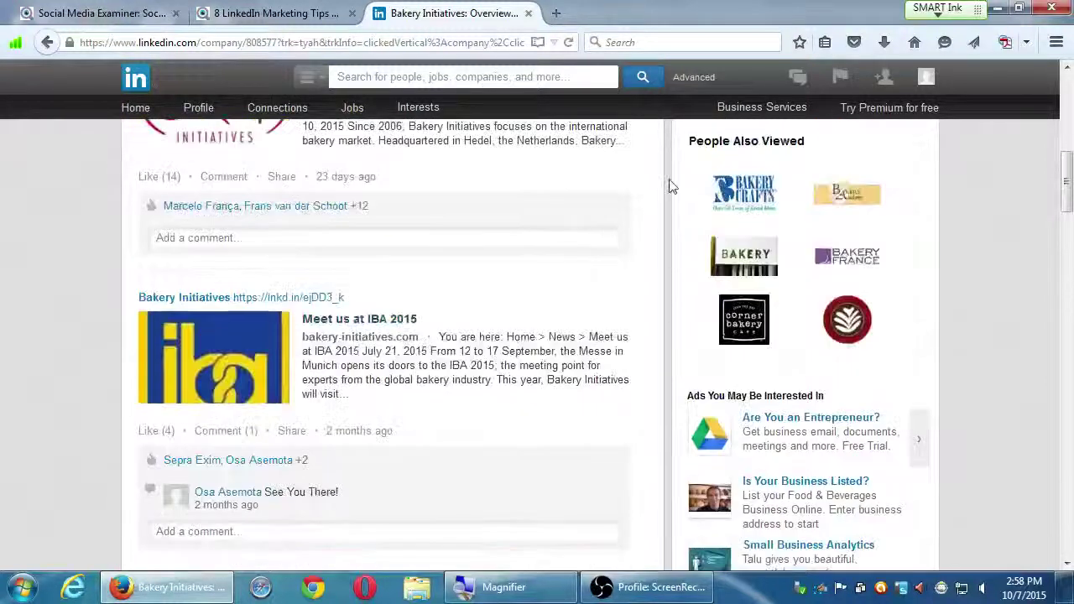
scroll(692, 182, up, 10)
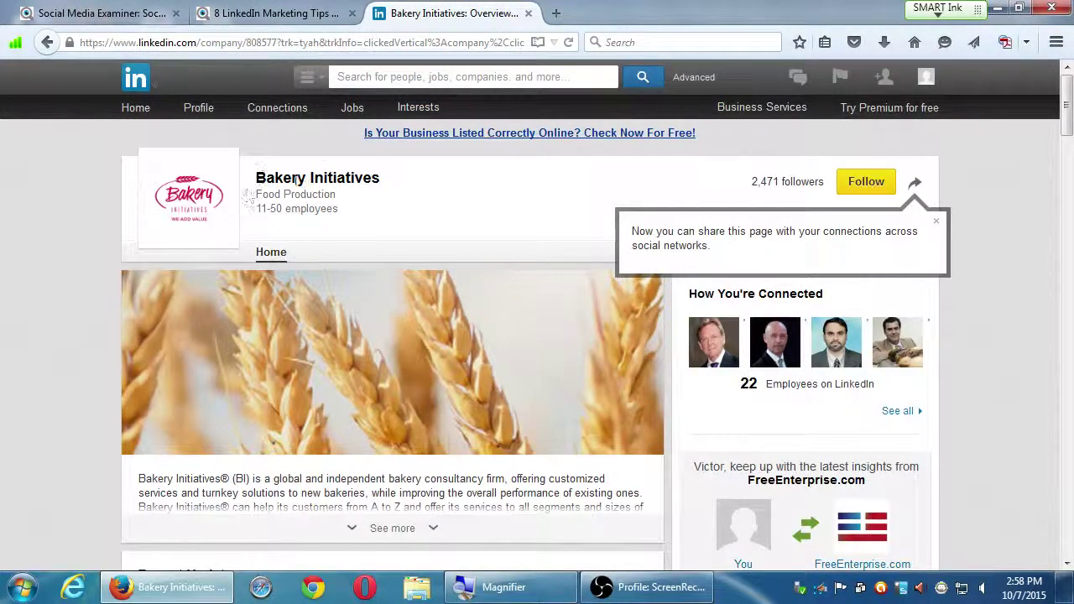
- Follow Bakery Initiatives, raising its follower count to 2,472
click(863, 182)
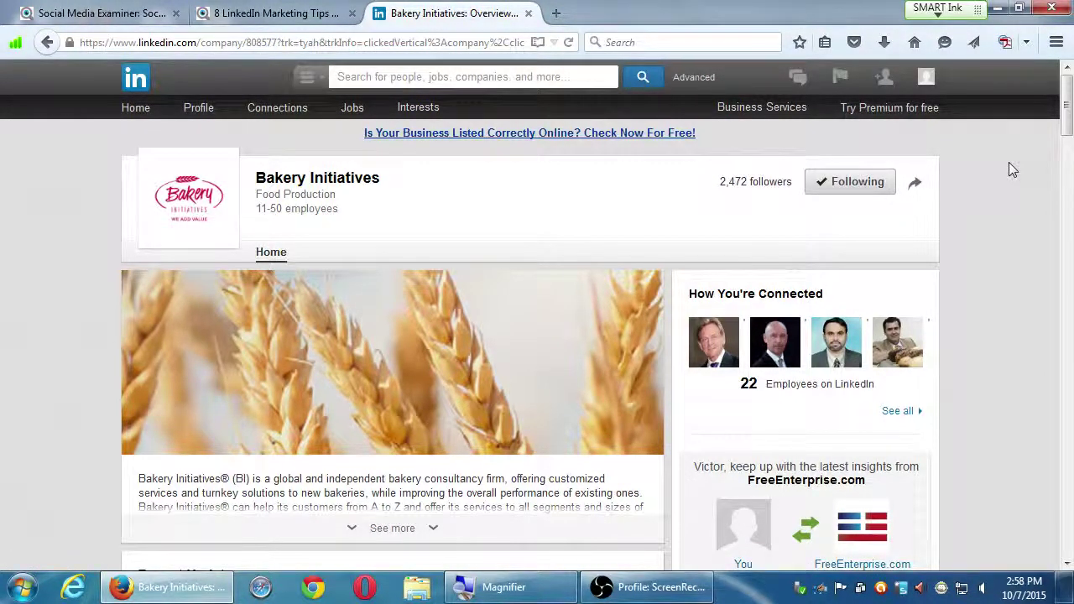
- Run a Jobs search for 'head chef' via the Jobs for Head Chef titles suggestion
click(319, 81)
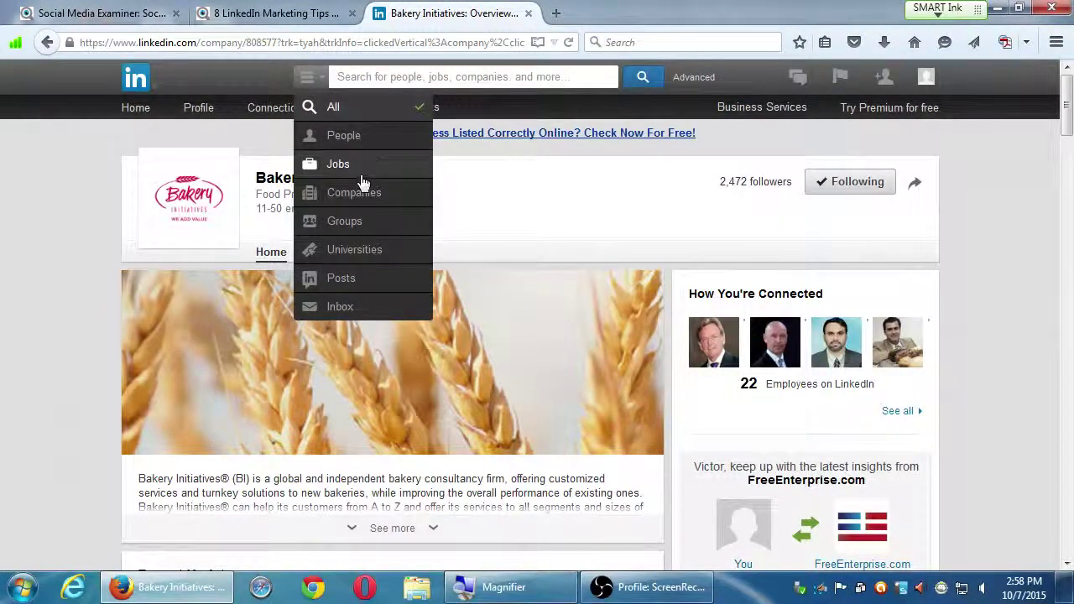
click(363, 165)
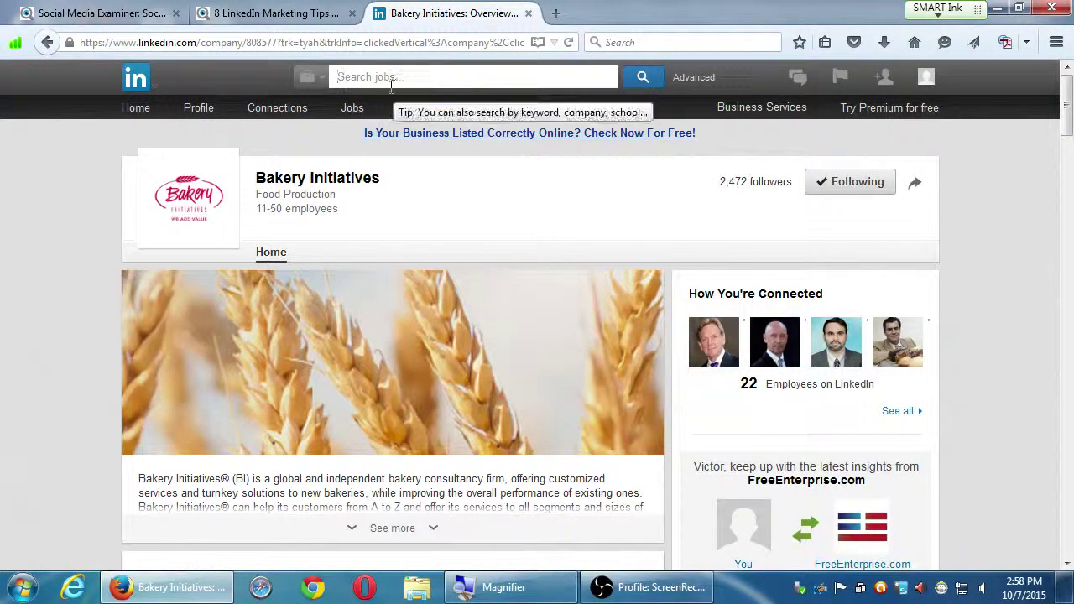
text(head chef)
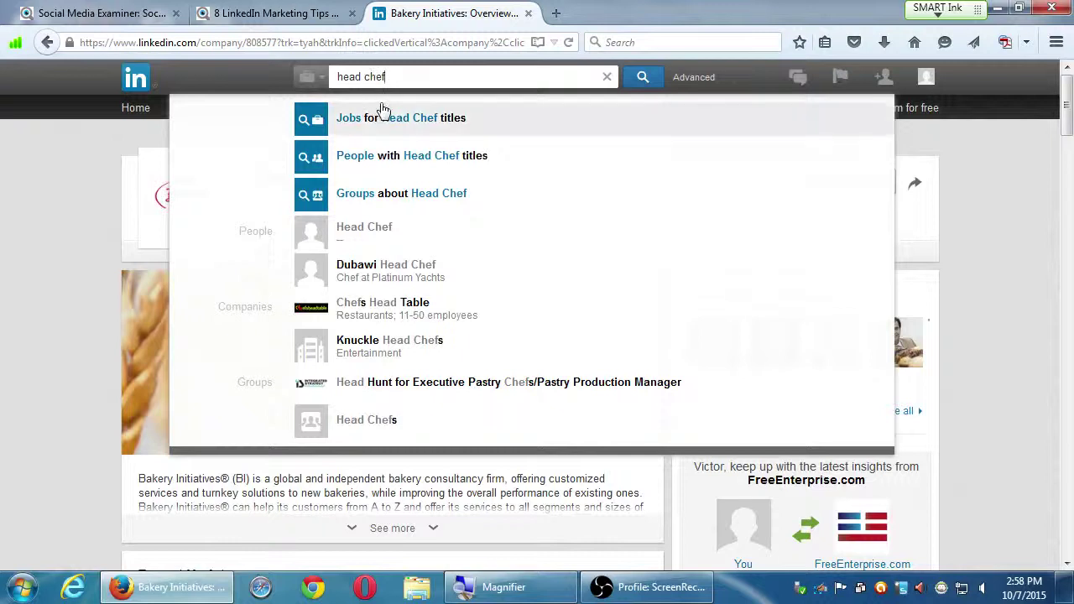
click(412, 117)
mouse_move(412, 116)
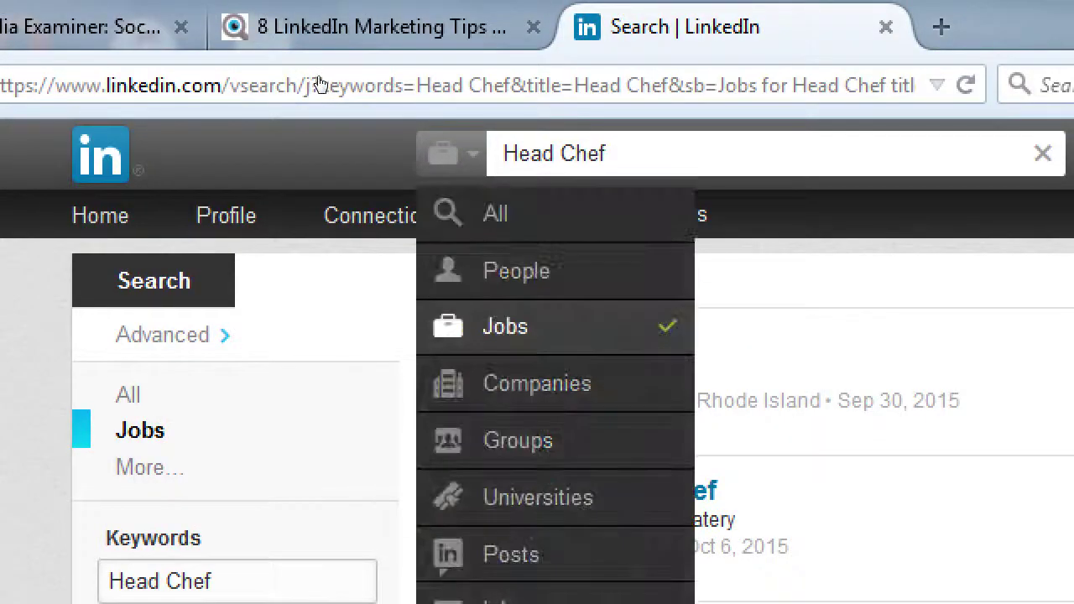
click(76, 215)
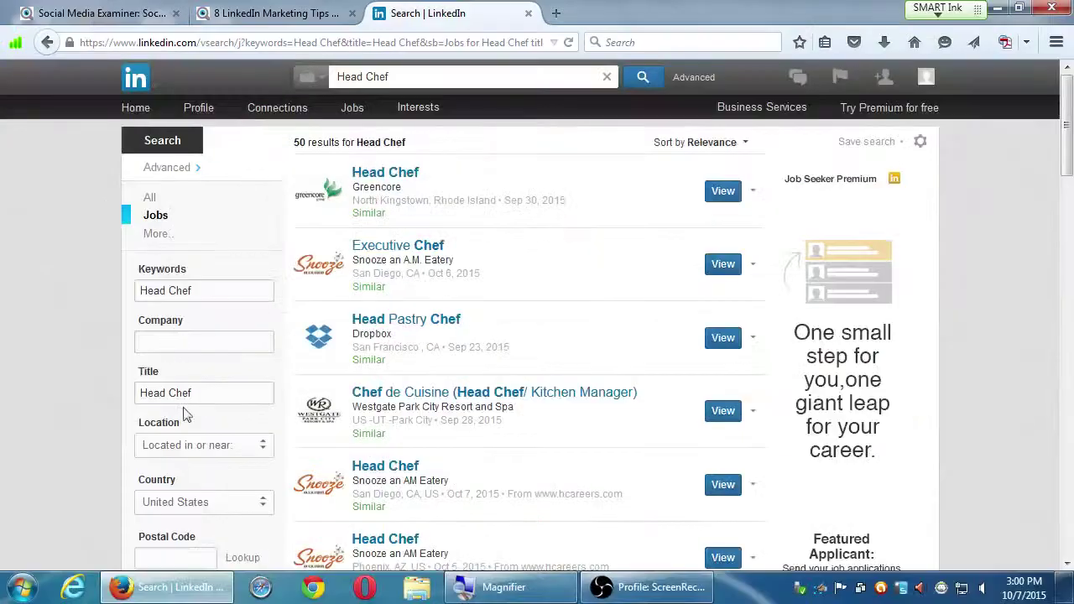
scroll(184, 411, down, 3)
scroll(179, 407, down, 2)
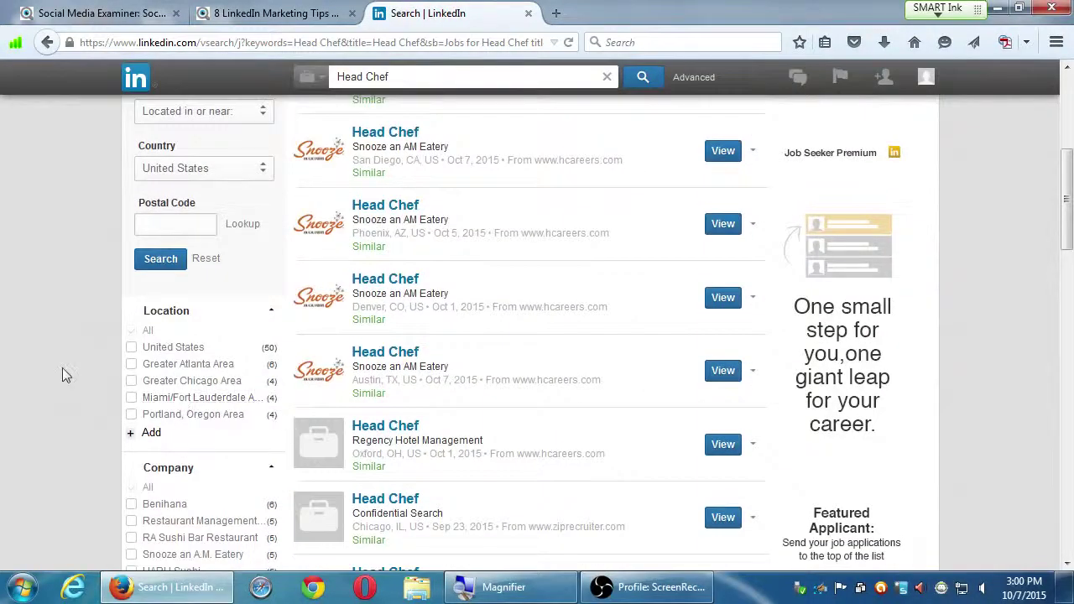
scroll(79, 366, up, 3)
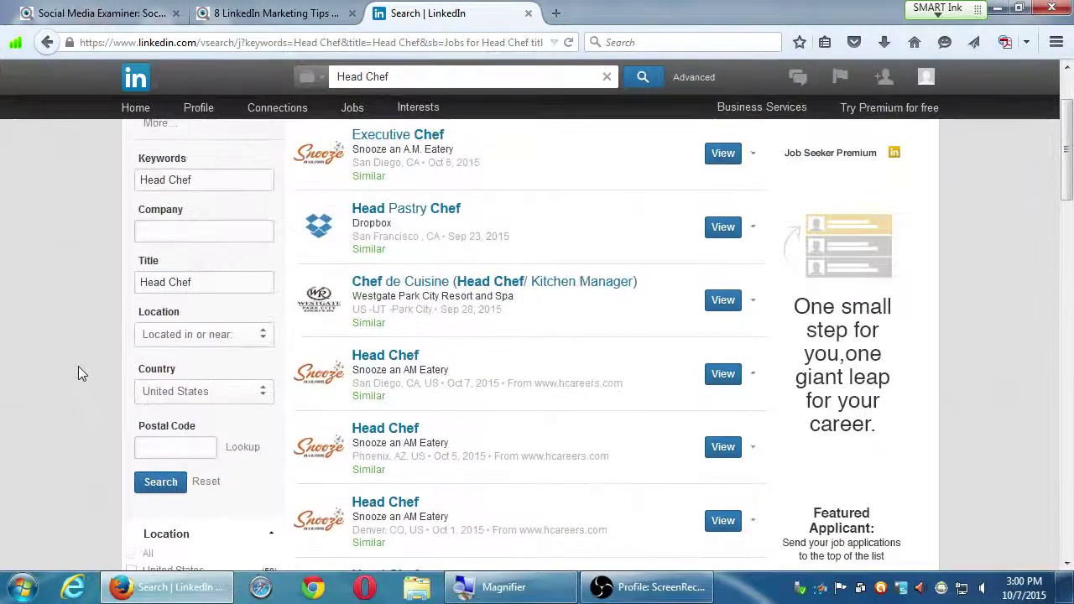
scroll(520, 357, down, 3)
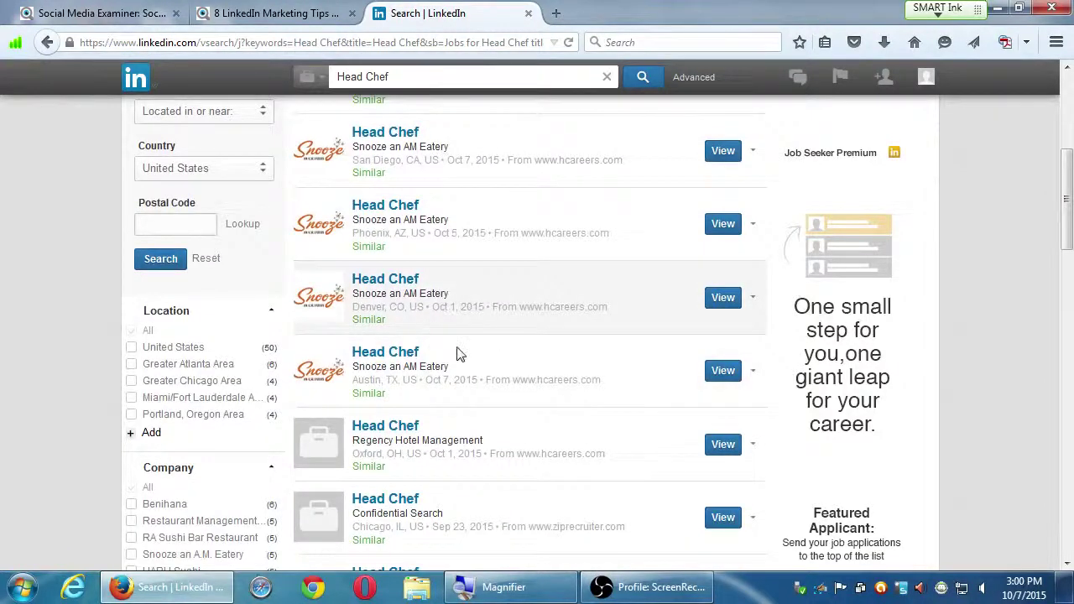
scroll(529, 357, up, 3)
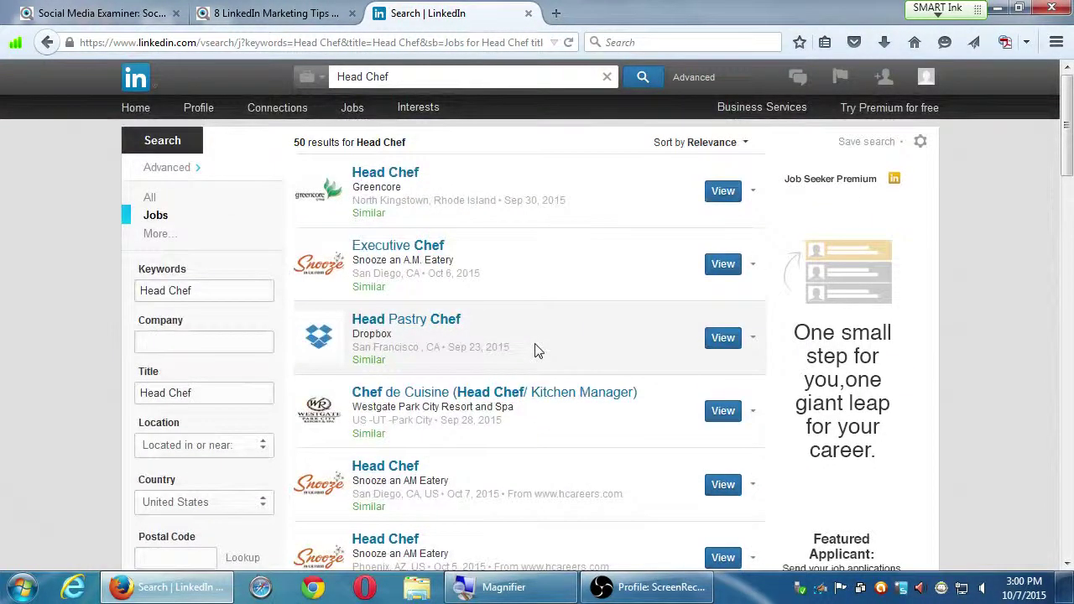
scroll(537, 350, down, 8)
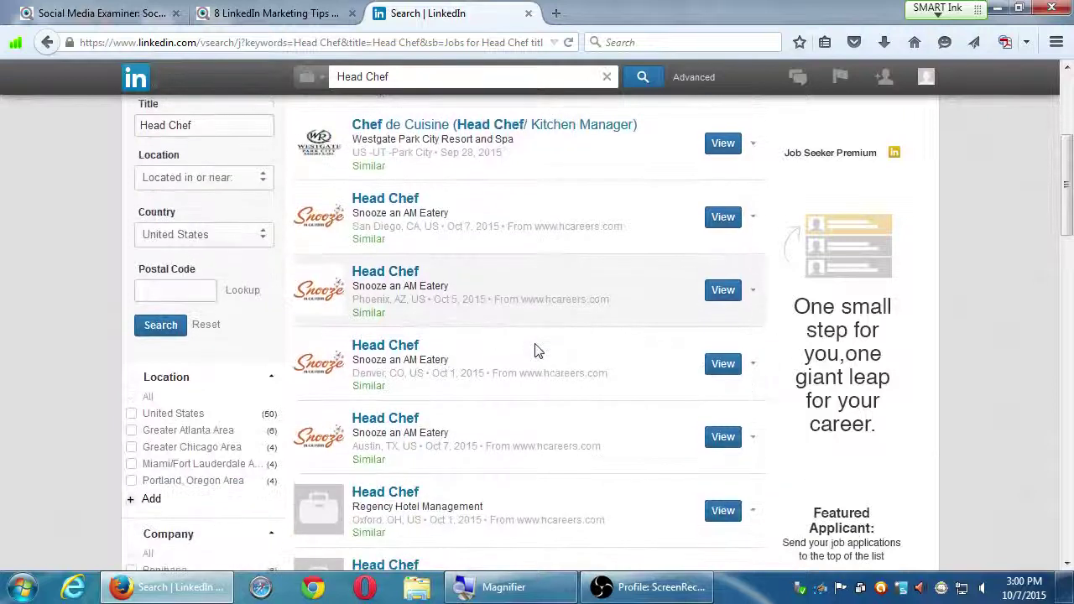
scroll(537, 351, down, 5)
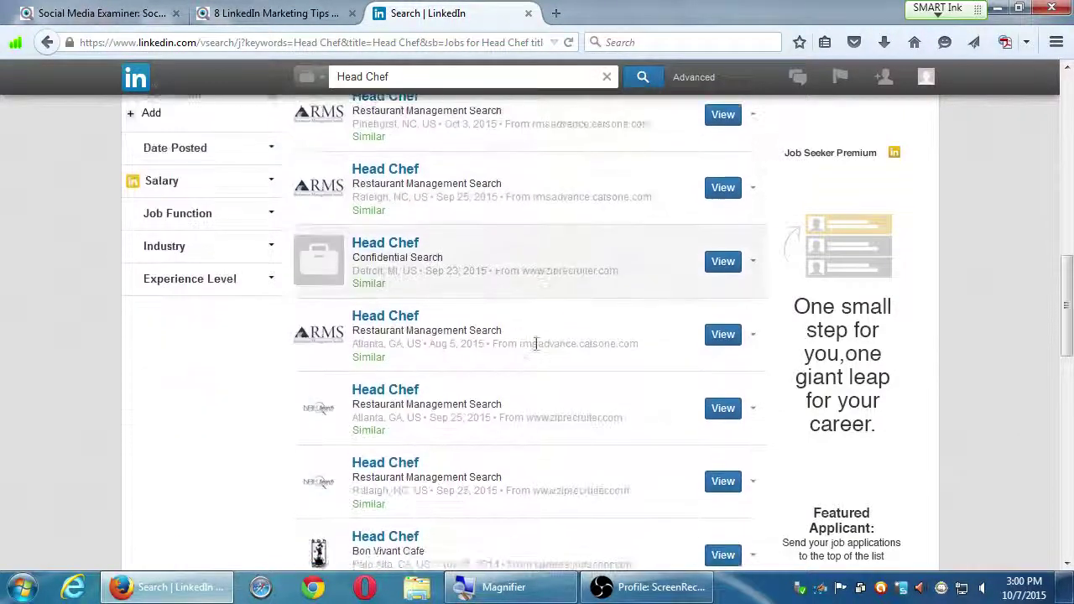
scroll(536, 351, down, 2)
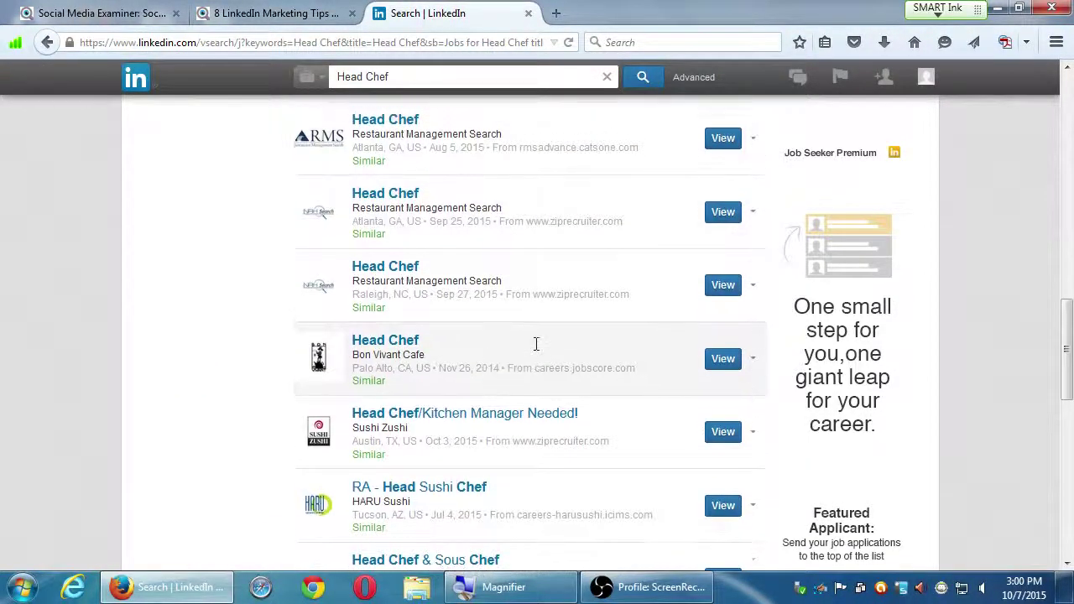
scroll(536, 344, down, 2)
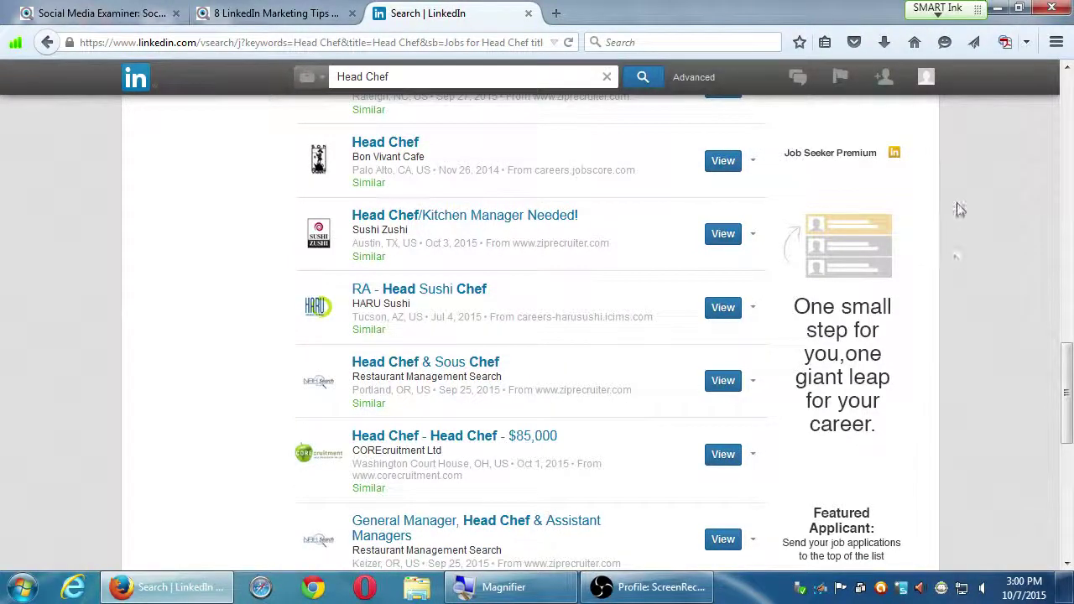
click(1070, 97)
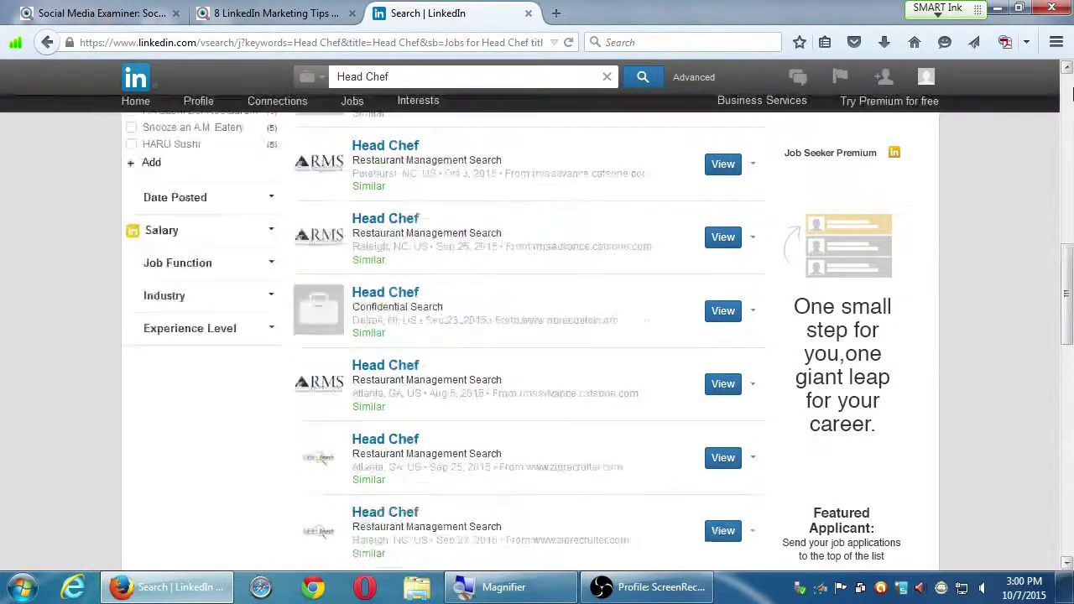
click(310, 75)
click(402, 78)
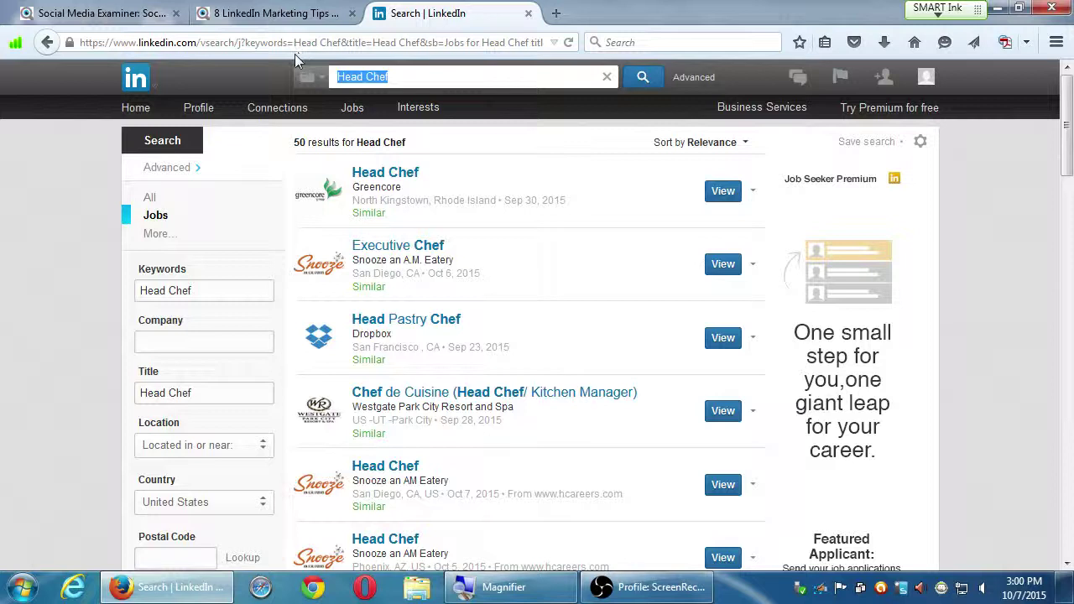
- Search for 'southwestern college' companies using the top search-box suggestion
click(308, 78)
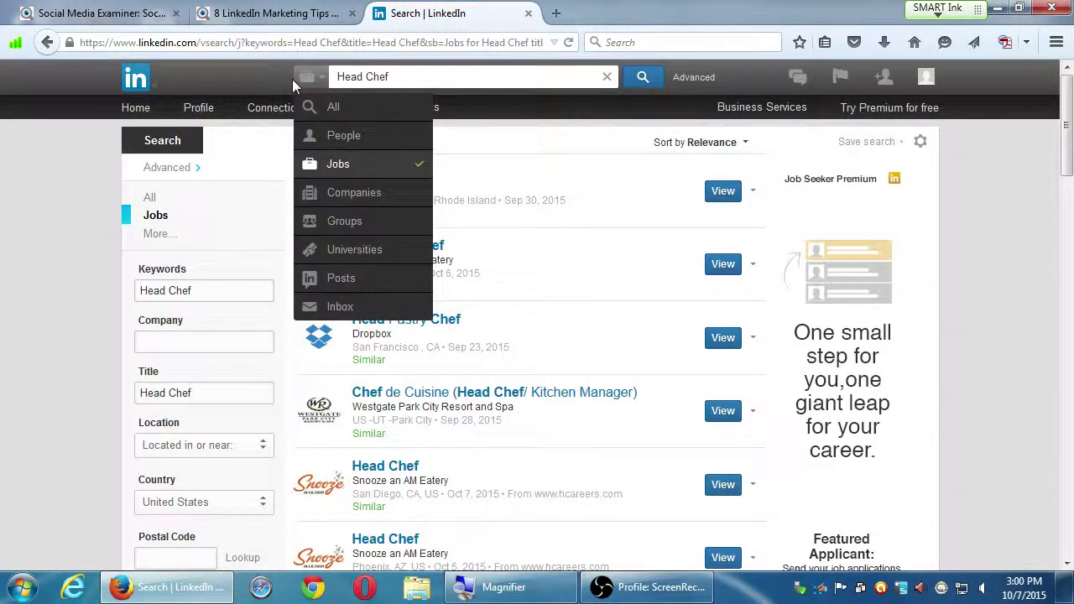
click(403, 77)
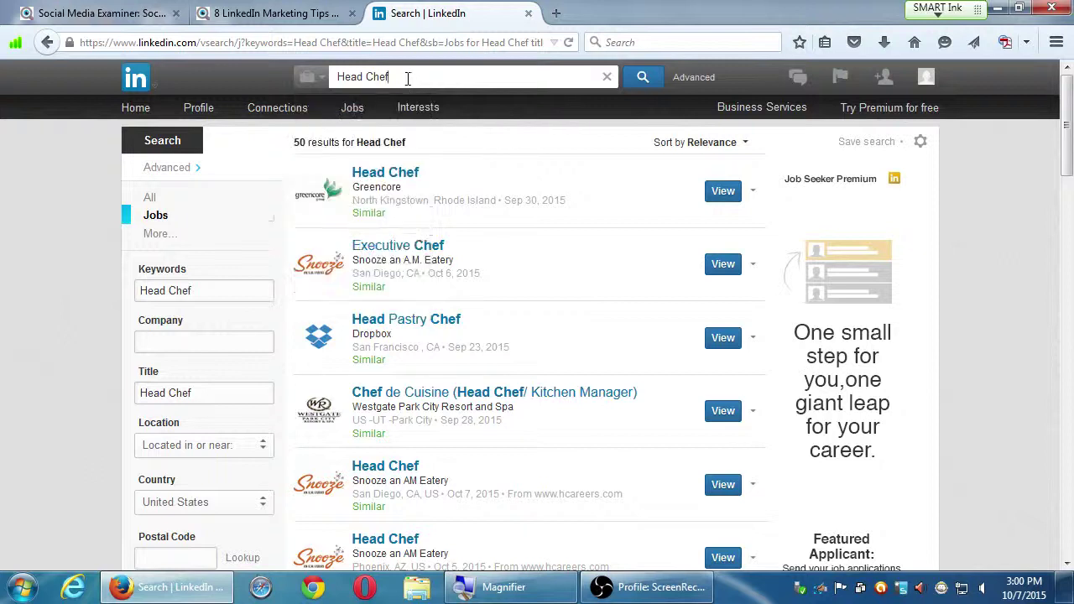
click(307, 76)
click(356, 189)
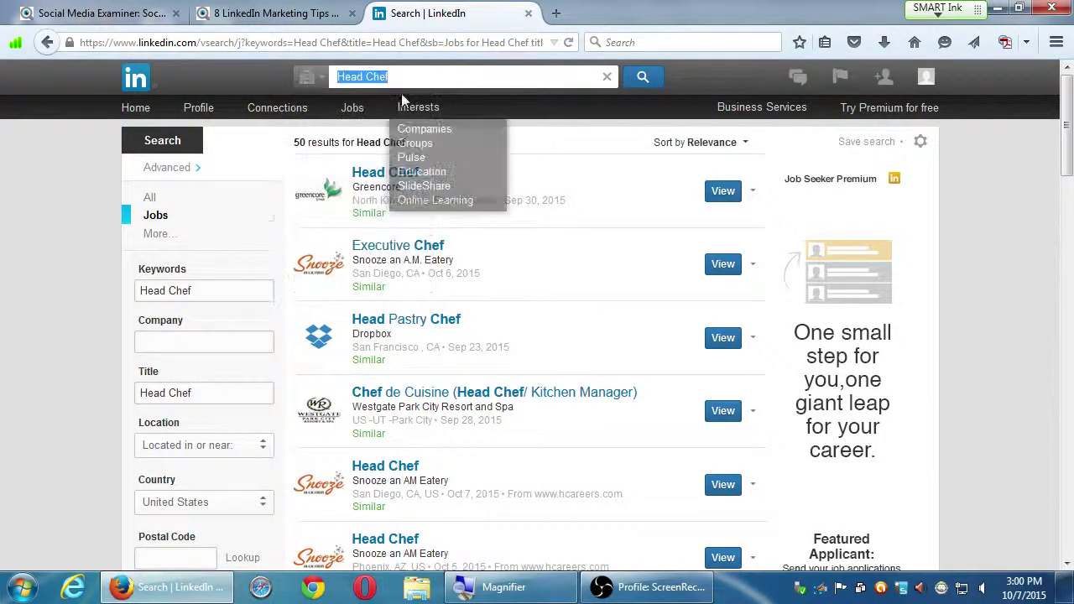
text(south)
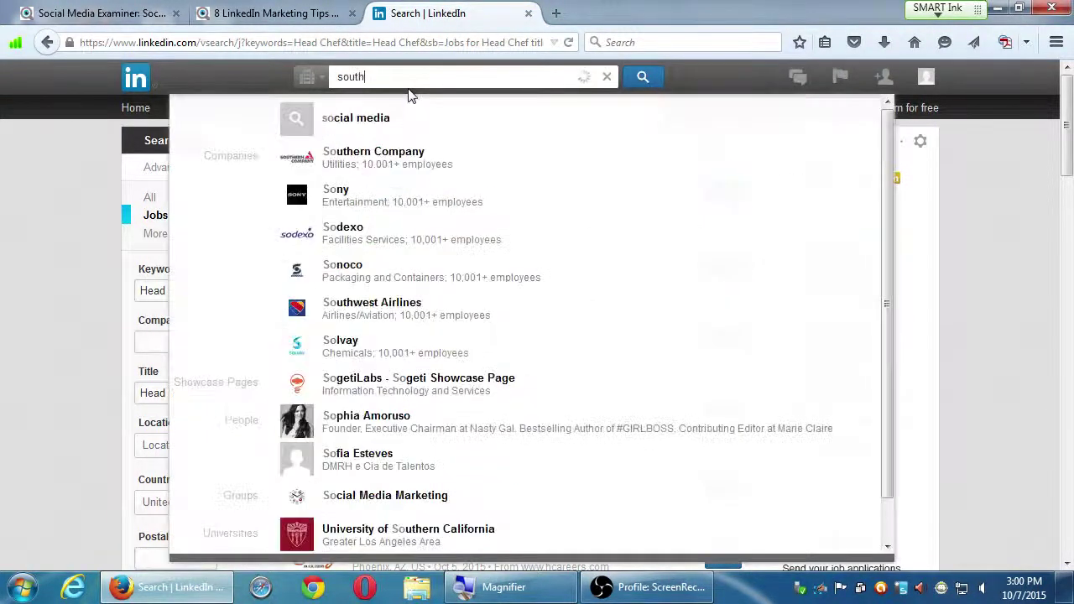
text(western college)
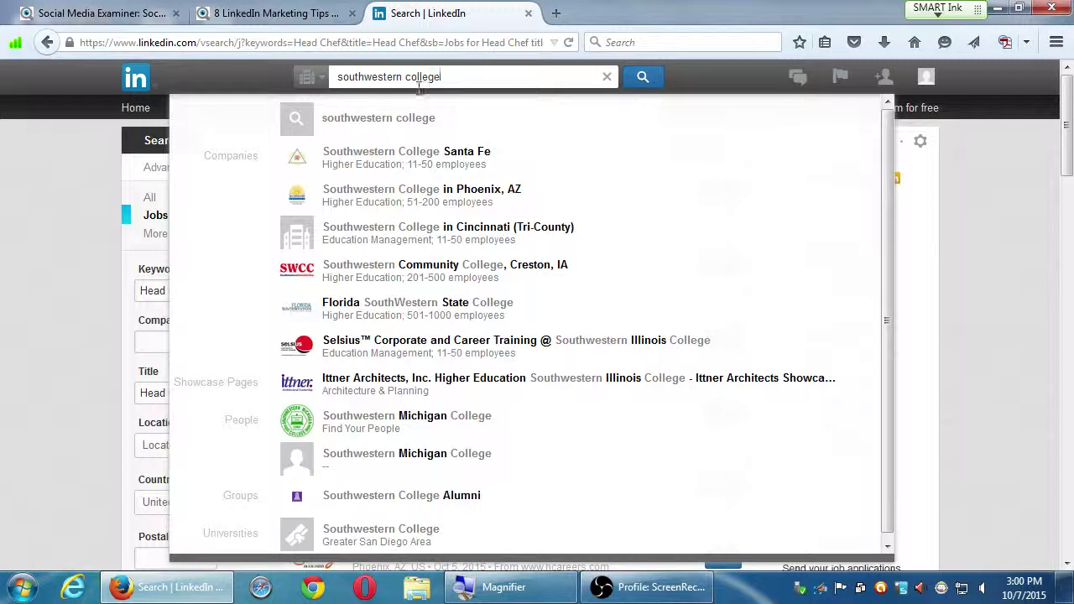
scroll(558, 256, down, 1)
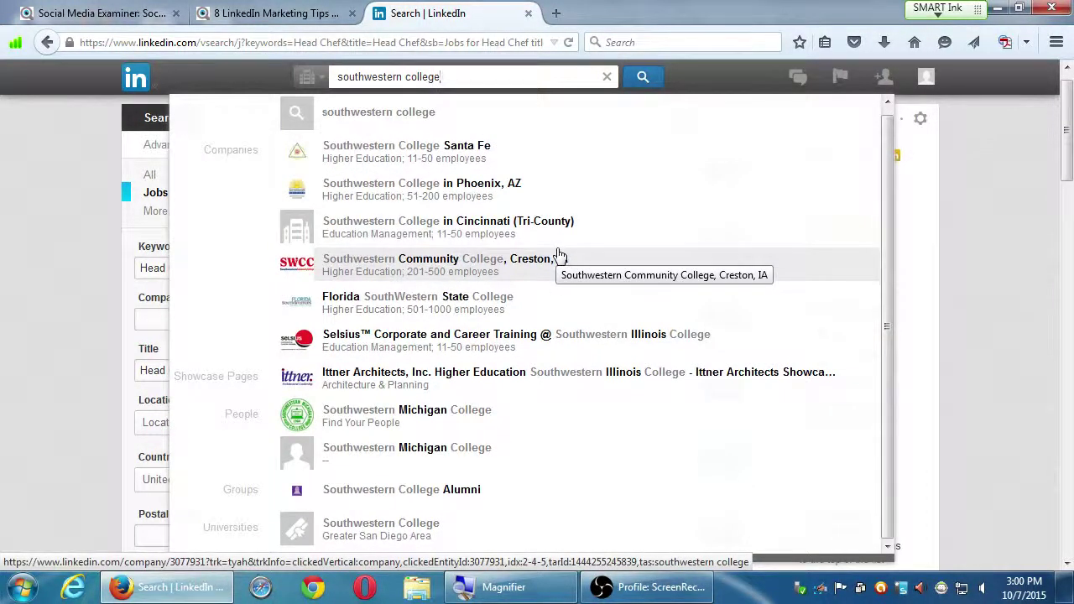
scroll(560, 254, up, 1)
scroll(558, 256, up, 1)
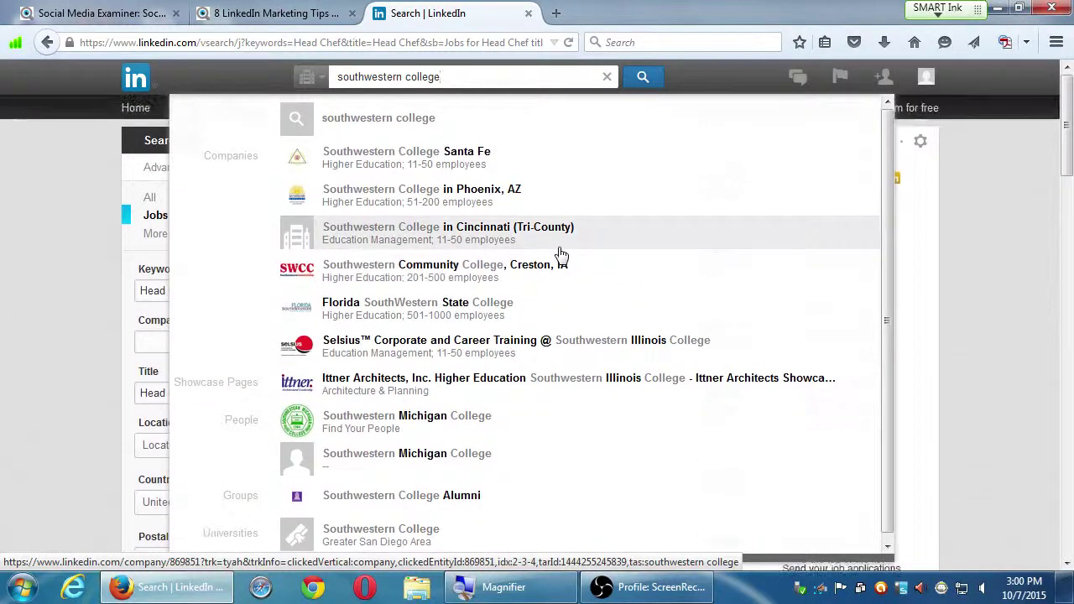
click(403, 119)
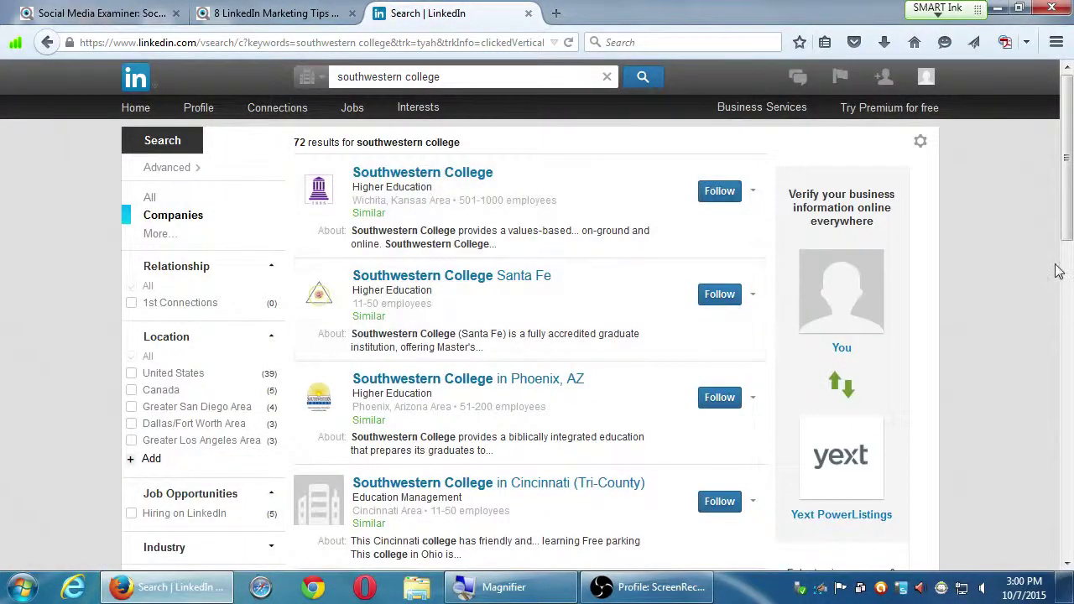
- Scroll the Companies results and open the Southwestern Community College District page
scroll(1069, 270, down, 3)
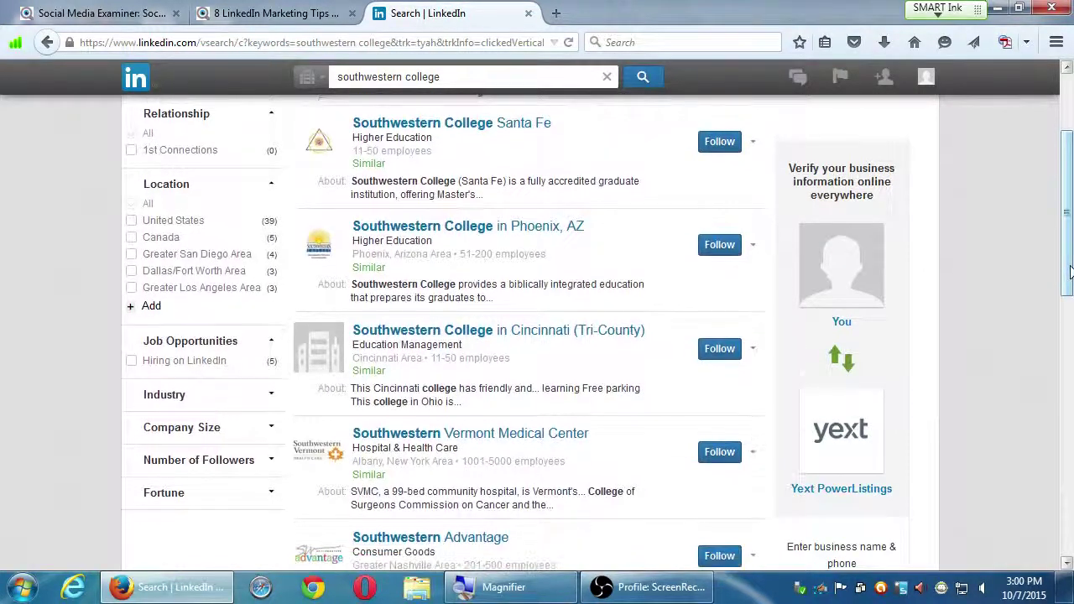
scroll(1070, 271, down, 2)
scroll(1069, 271, down, 2)
scroll(1067, 299, down, 1)
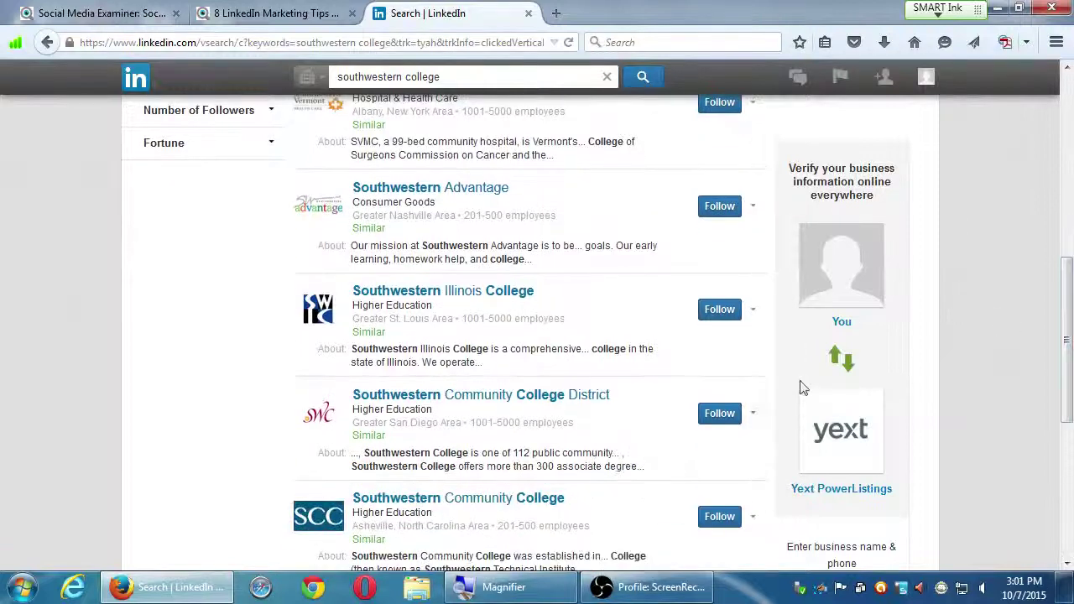
click(422, 403)
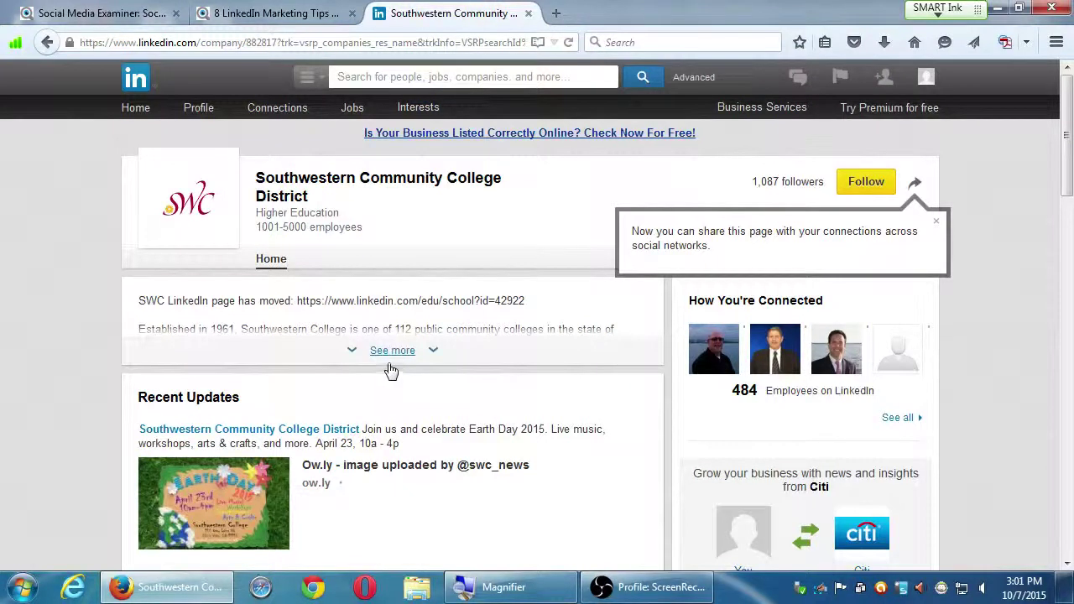
- Expand the description to show website, headquarters, company size and the 1961 founding year
click(399, 364)
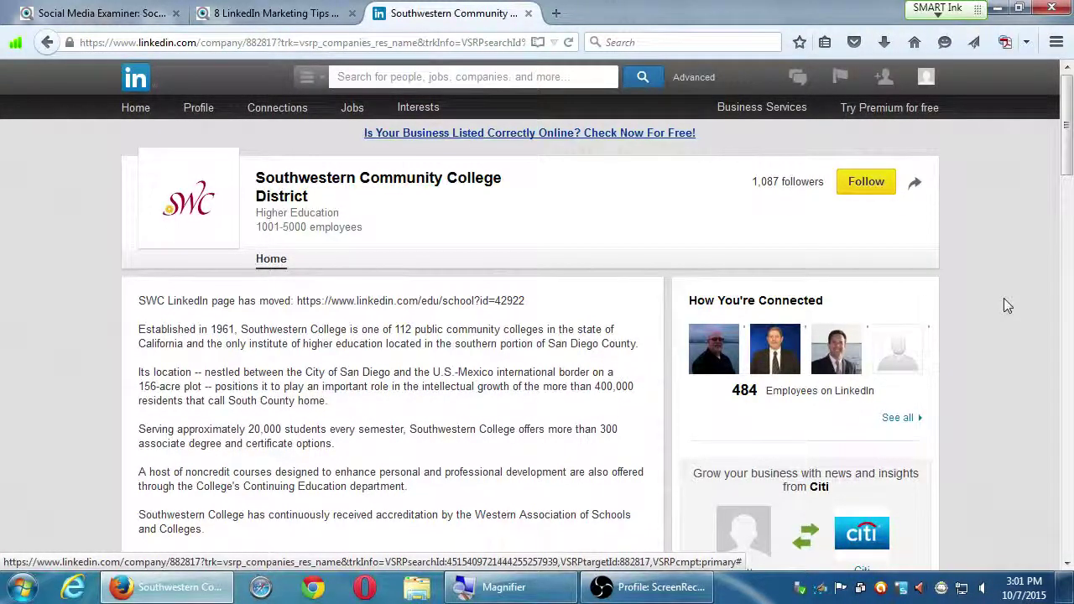
scroll(971, 302, down, 1)
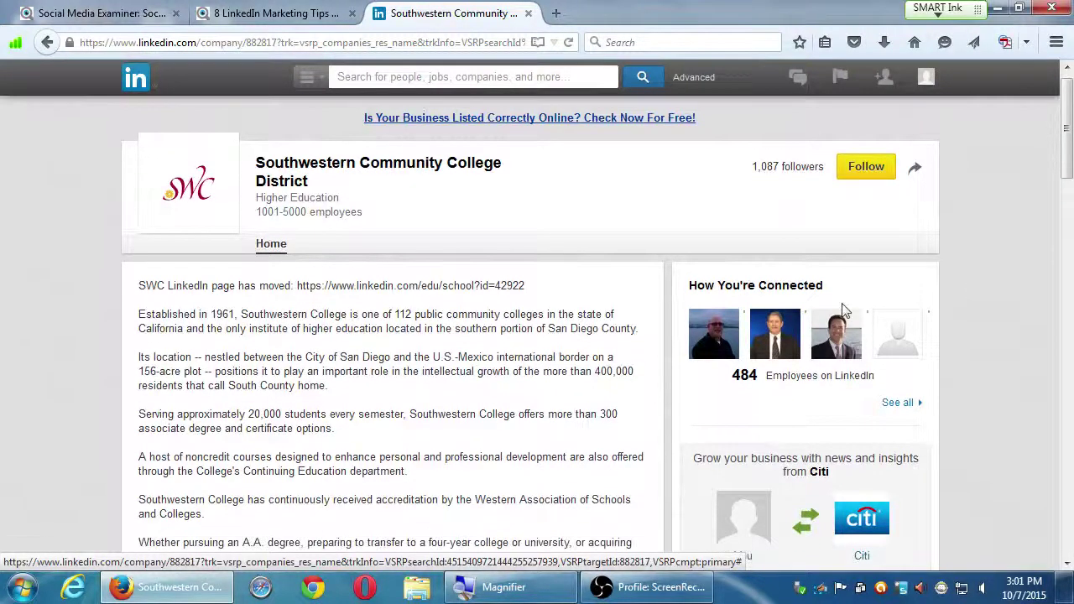
scroll(503, 286, down, 5)
scroll(377, 277, up, 4)
- Scroll through the Earth Day and GradFest 2015 updates to the footer, then return to the top
scroll(373, 327, down, 3)
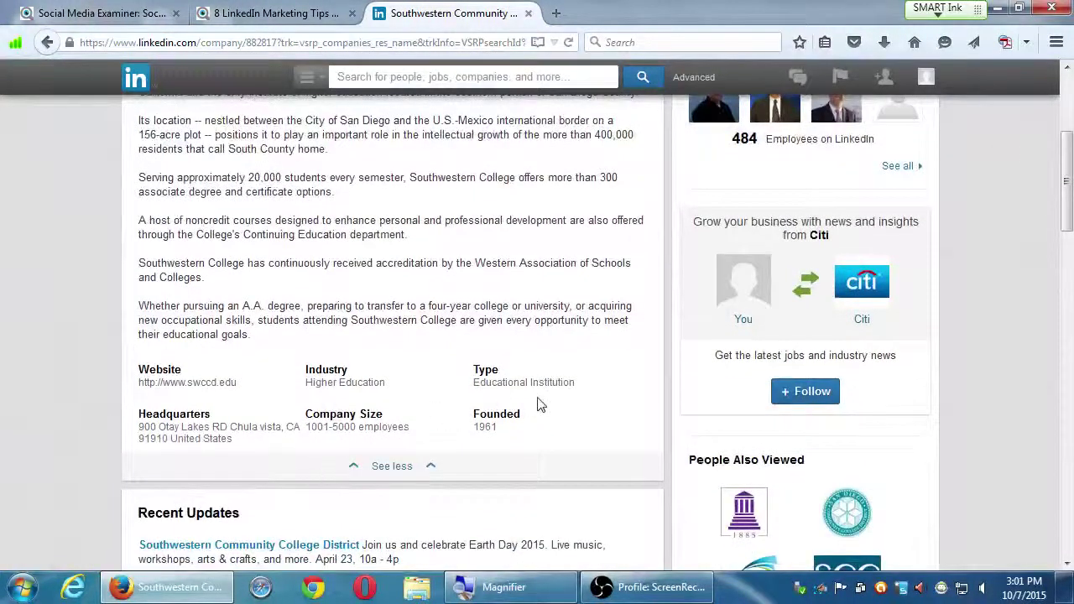
scroll(551, 427, down, 4)
scroll(297, 364, down, 2)
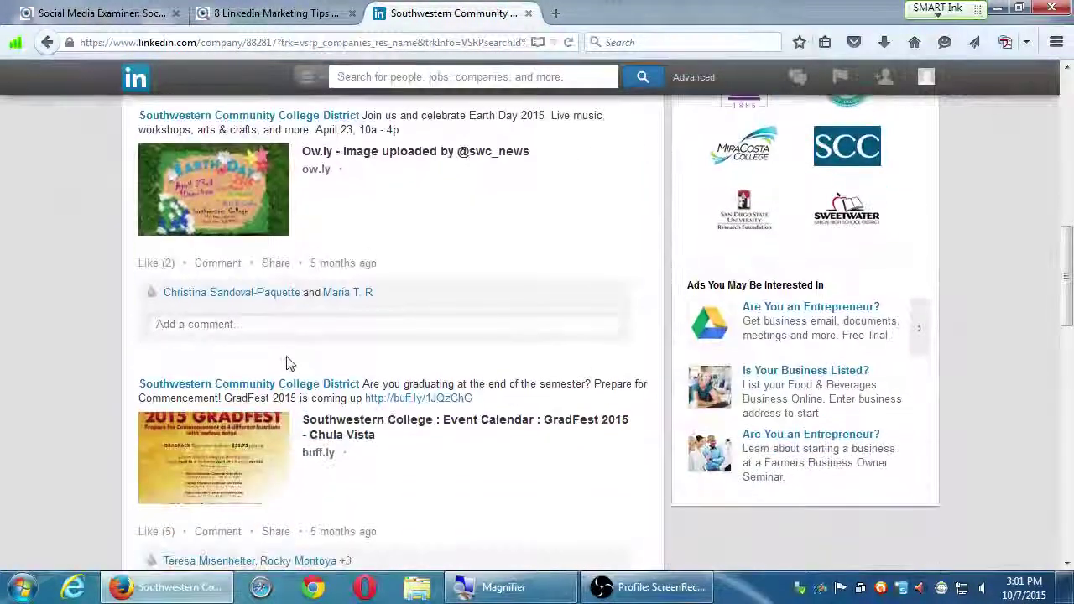
scroll(70, 349, down, 1)
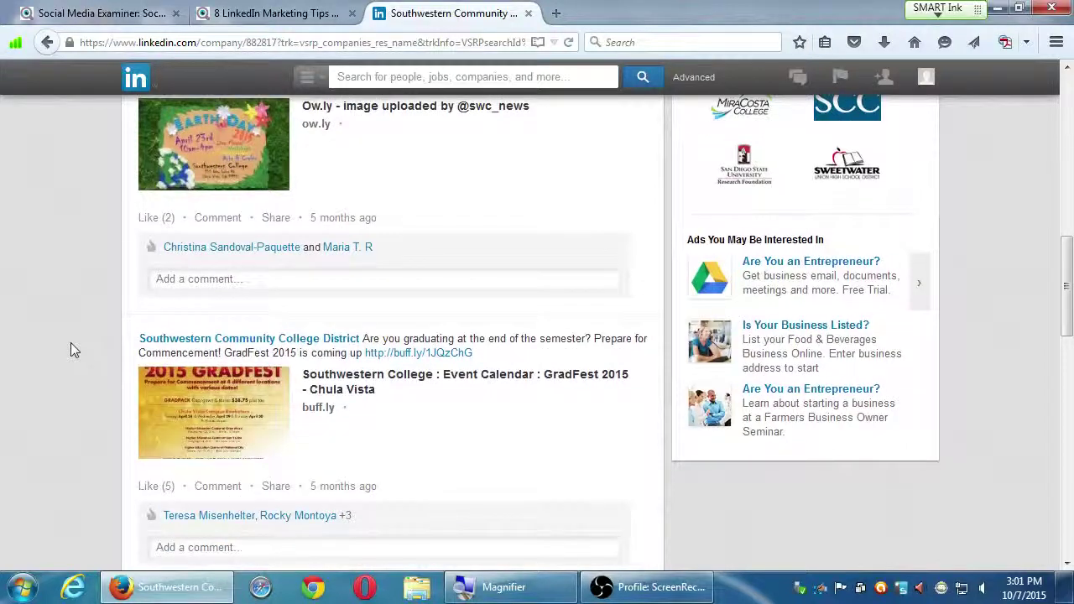
scroll(74, 341, down, 10)
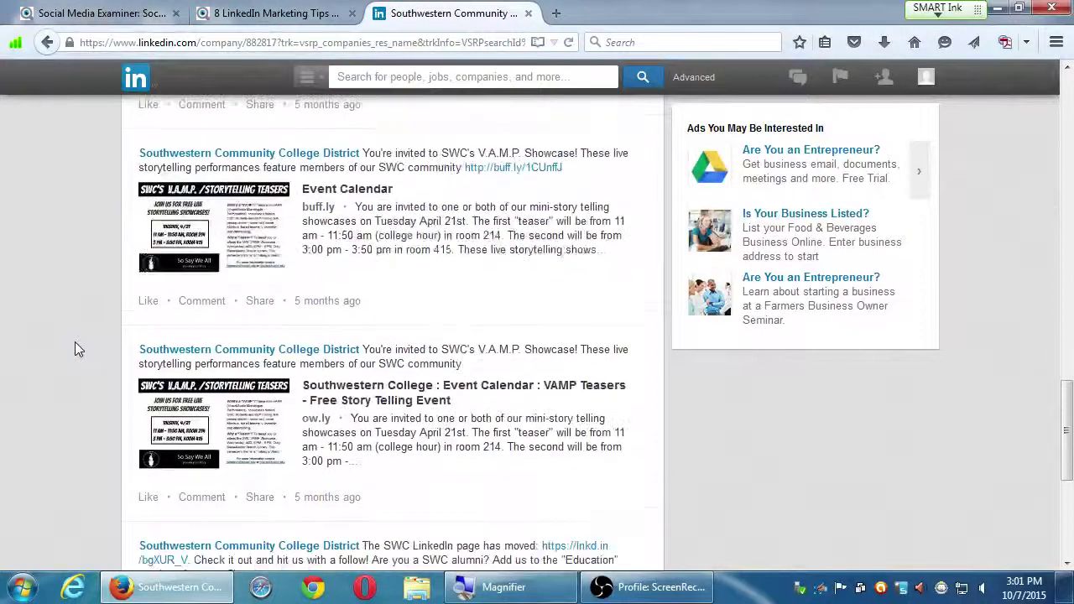
scroll(74, 341, down, 4)
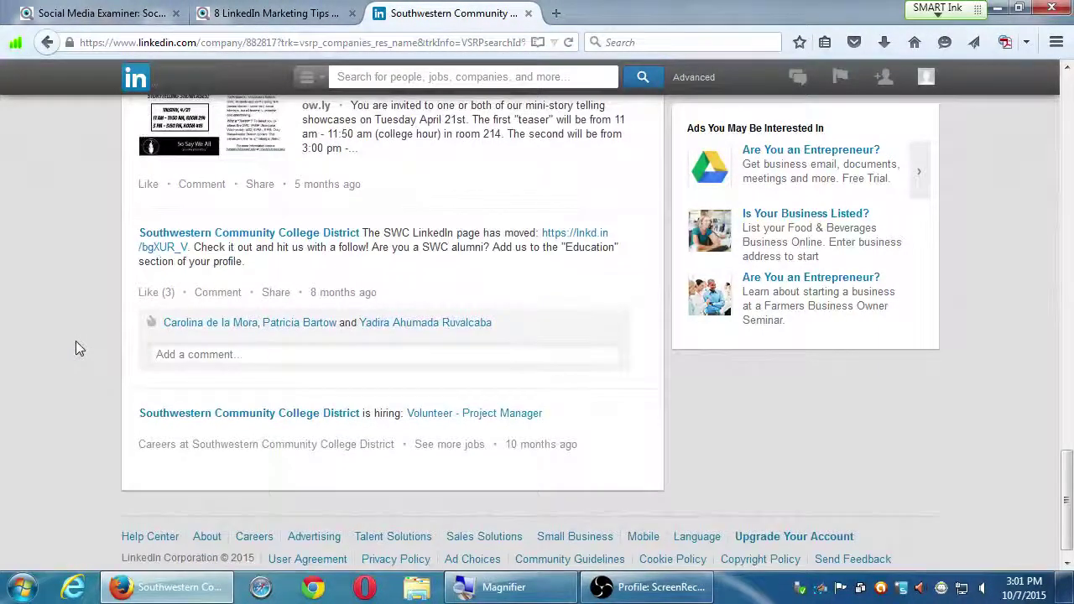
key(Home)
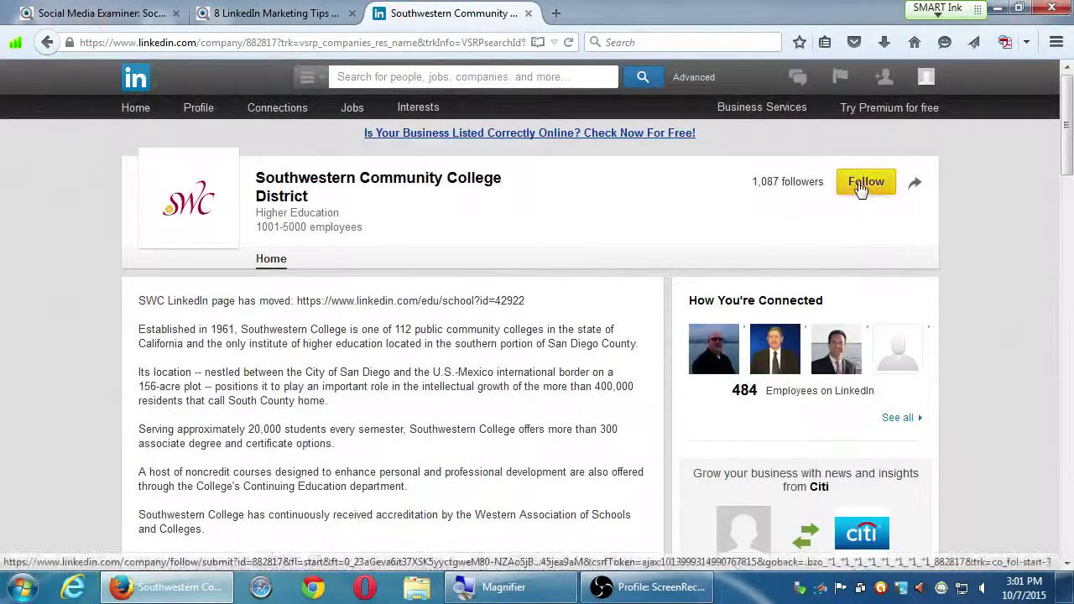
- Follow Southwestern Community College District, raising its follower count to 1,088
click(861, 187)
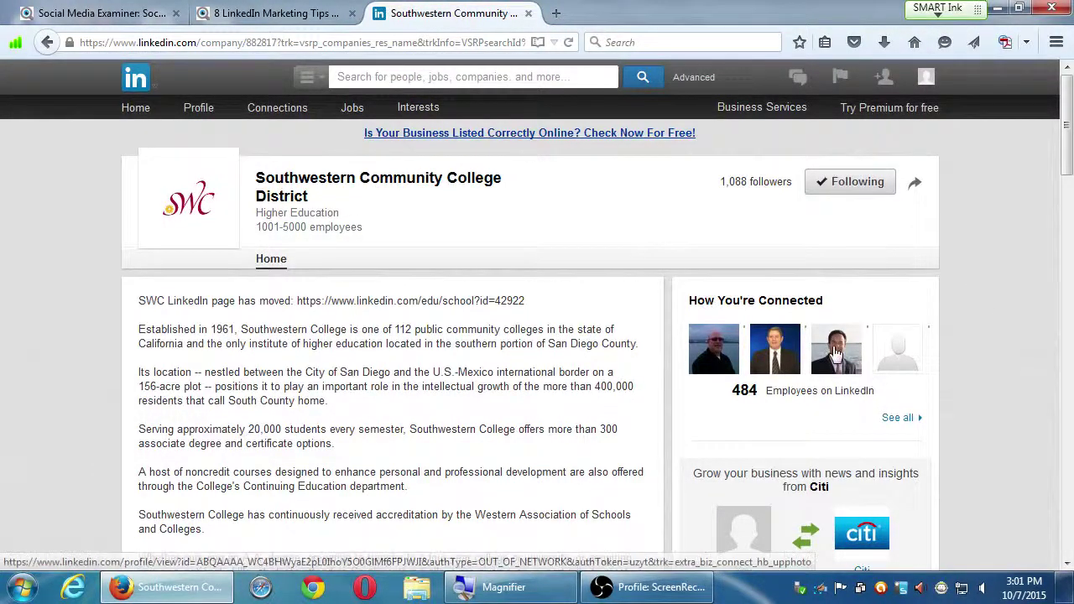
scroll(959, 411, down, 5)
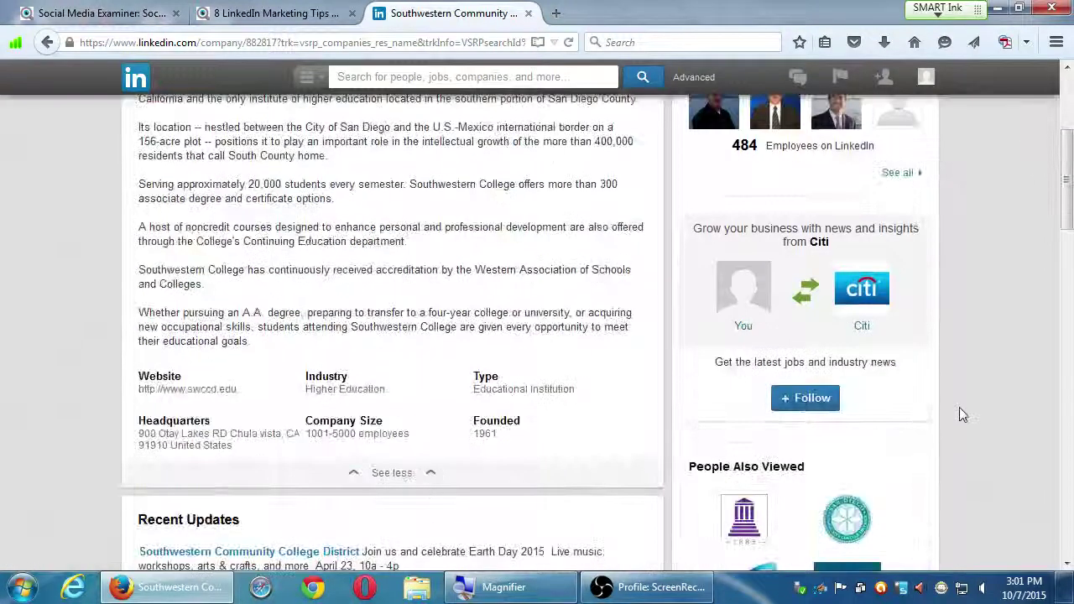
scroll(959, 403, down, 3)
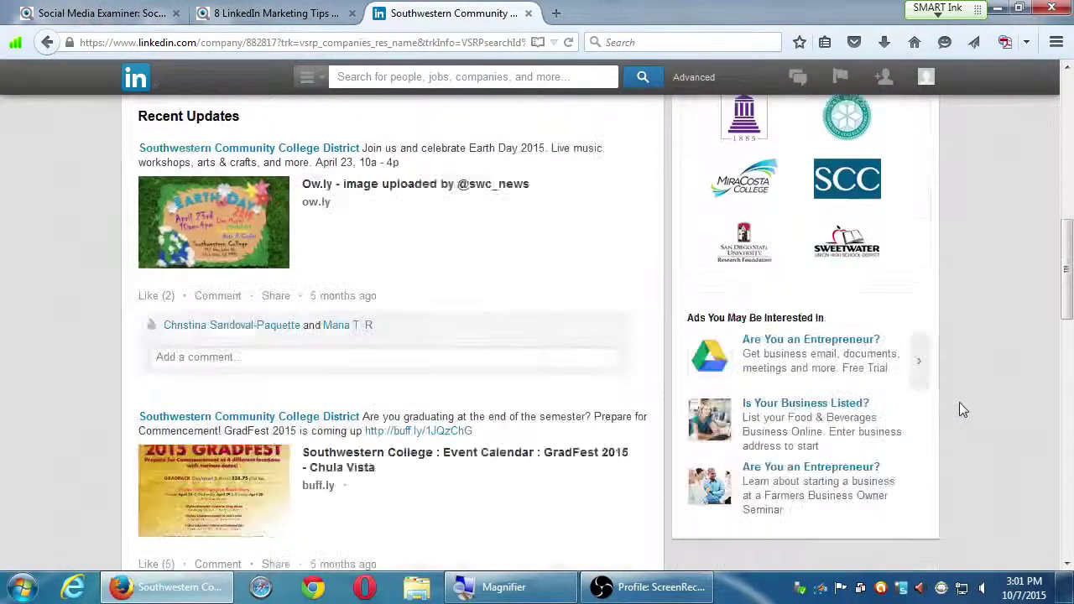
scroll(956, 398, up, 8)
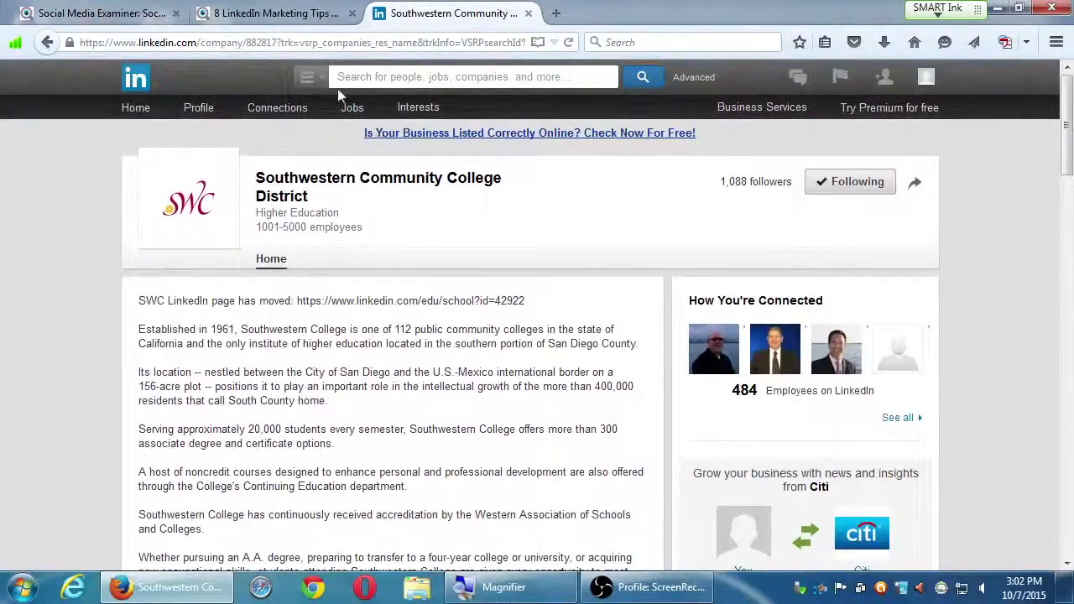
- Search all categories for the person's full name, returning 3,025 results
click(308, 82)
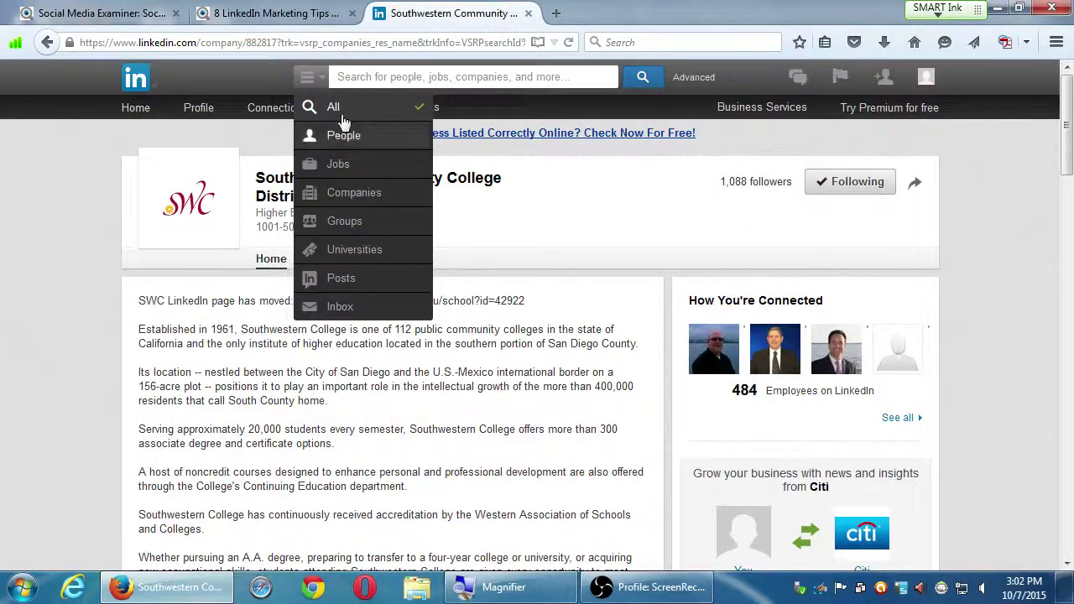
click(515, 163)
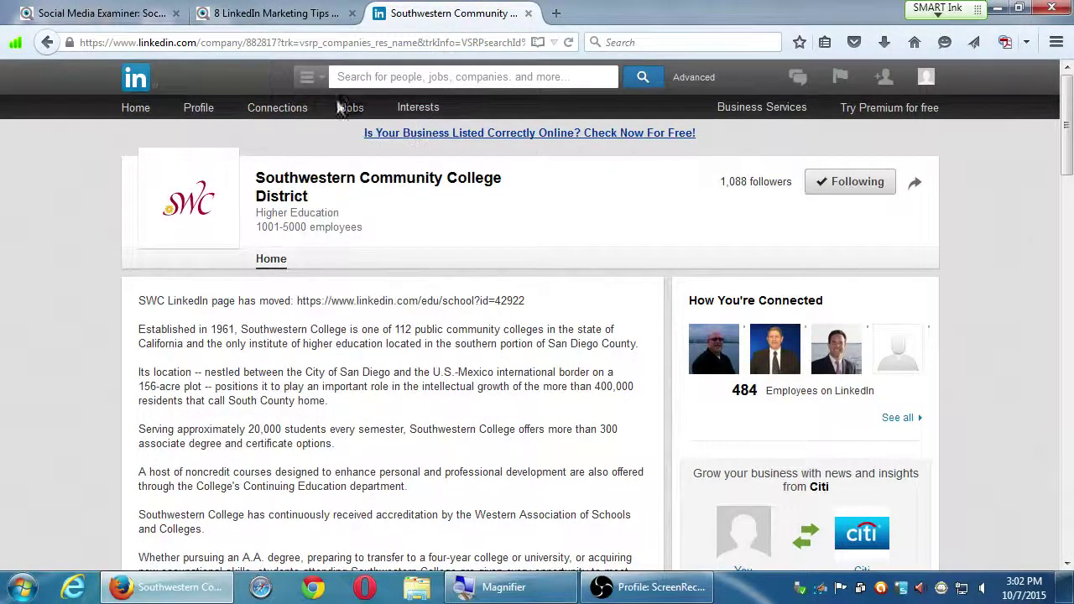
click(478, 75)
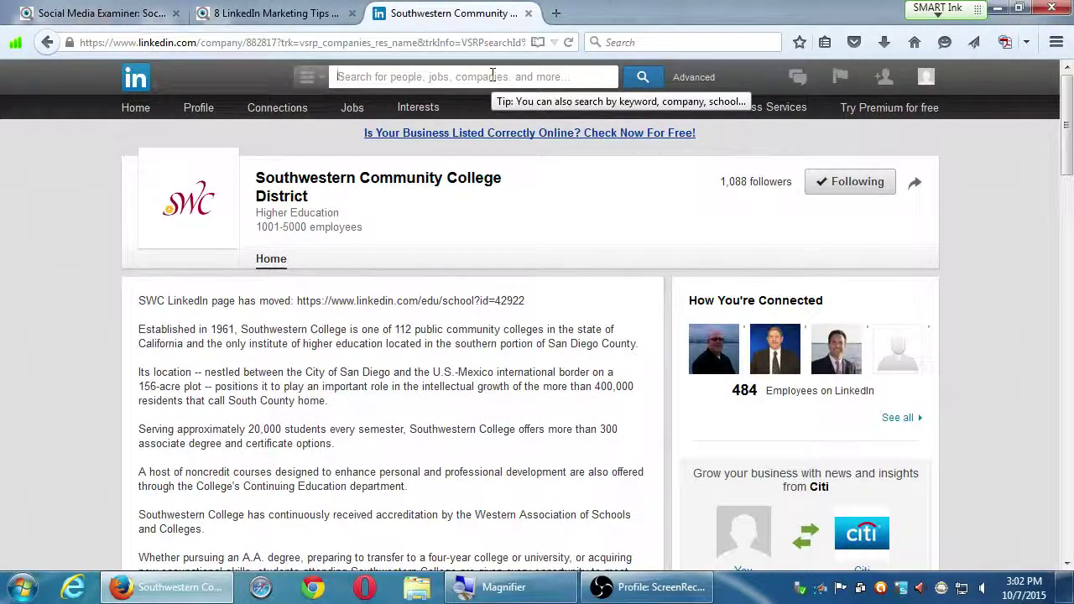
key(Return)
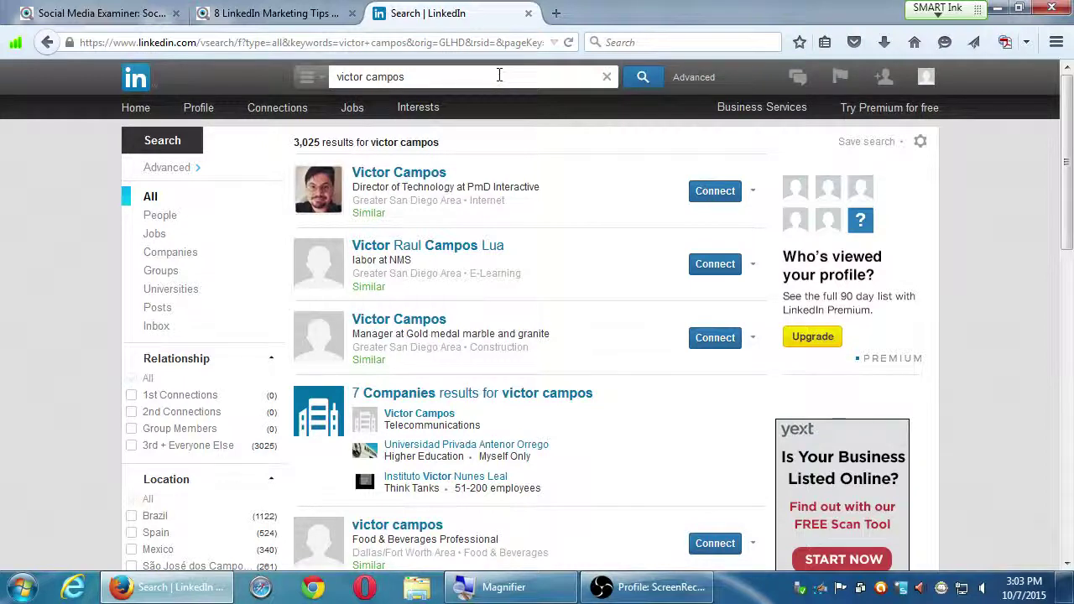
click(433, 184)
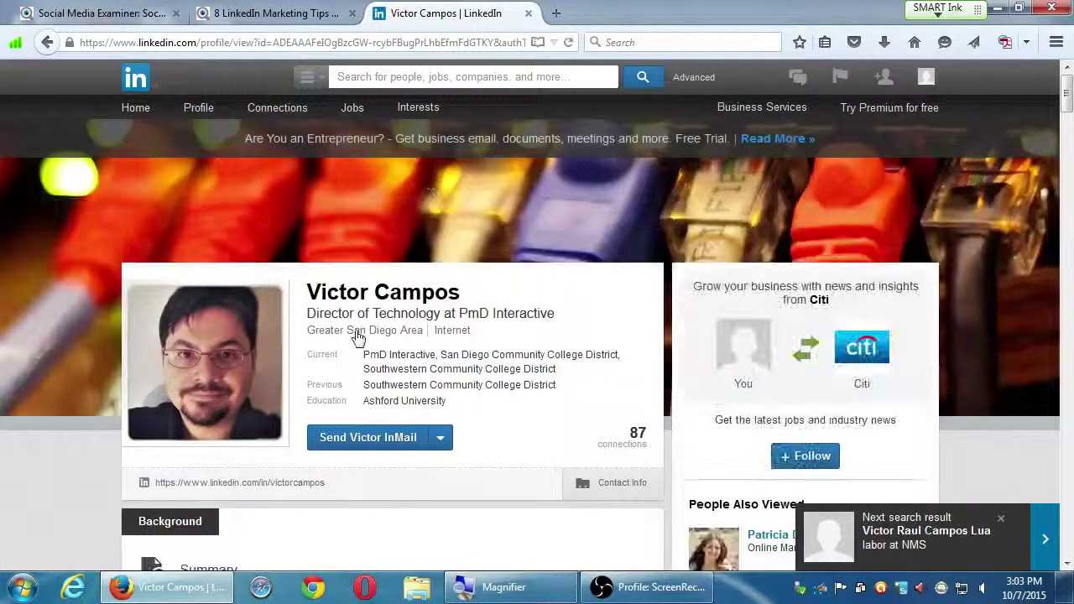
scroll(94, 325, down, 10)
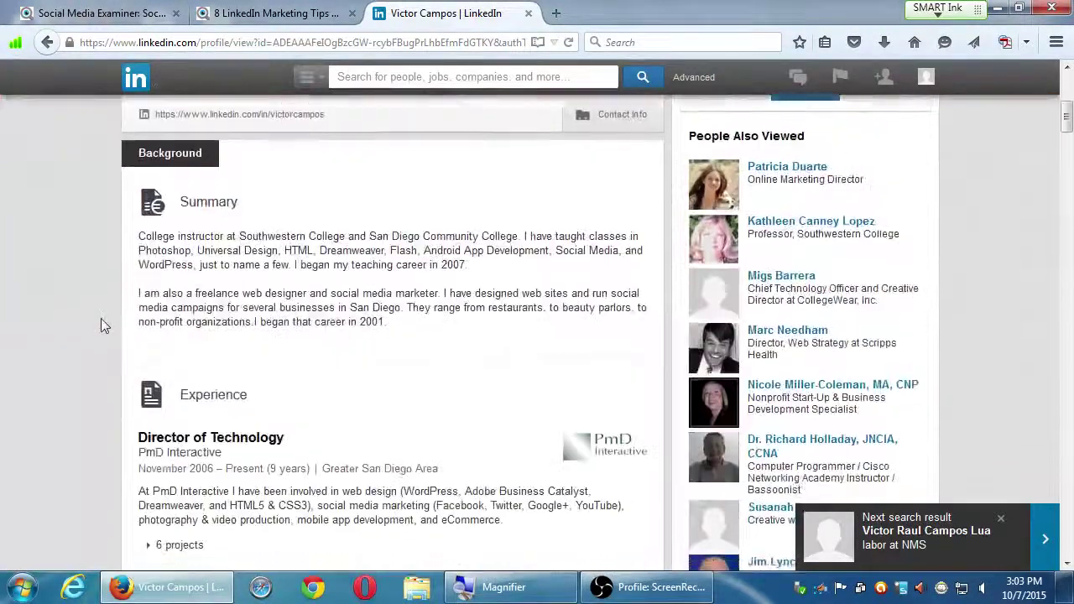
scroll(100, 307, up, 10)
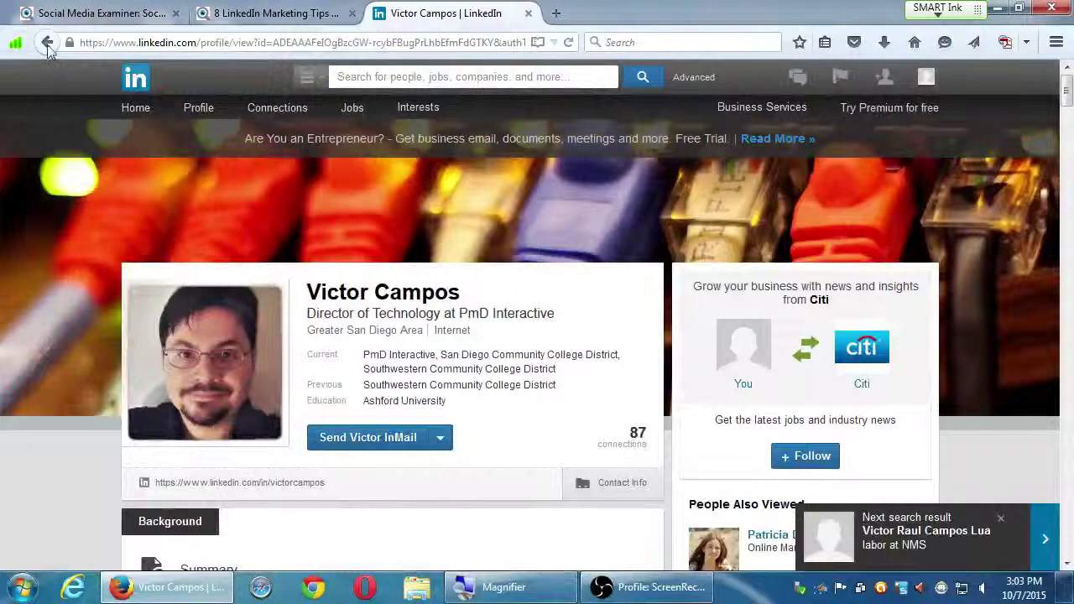
click(47, 42)
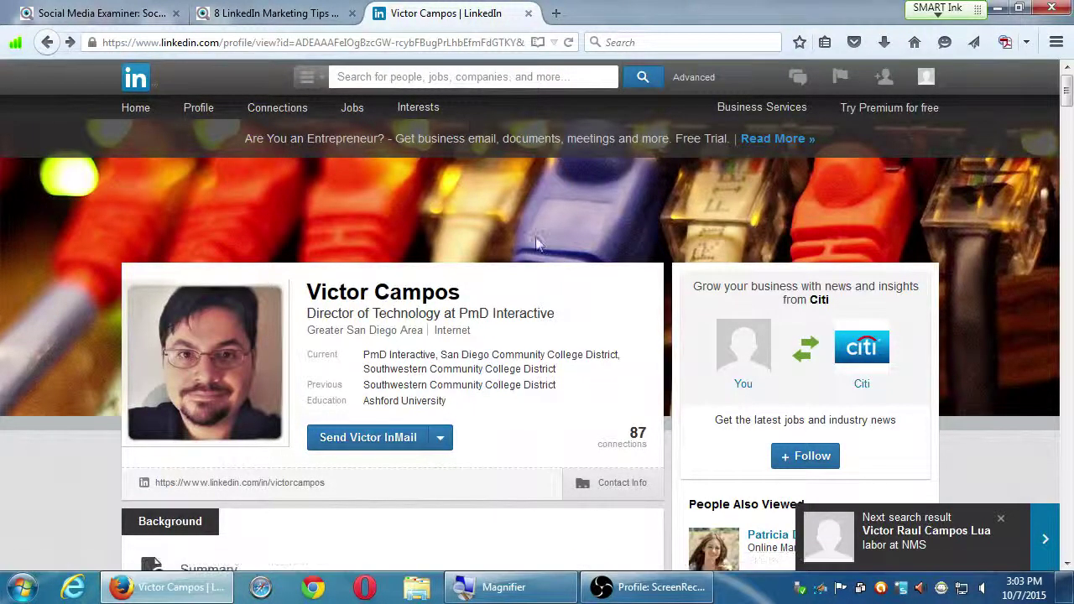
click(47, 42)
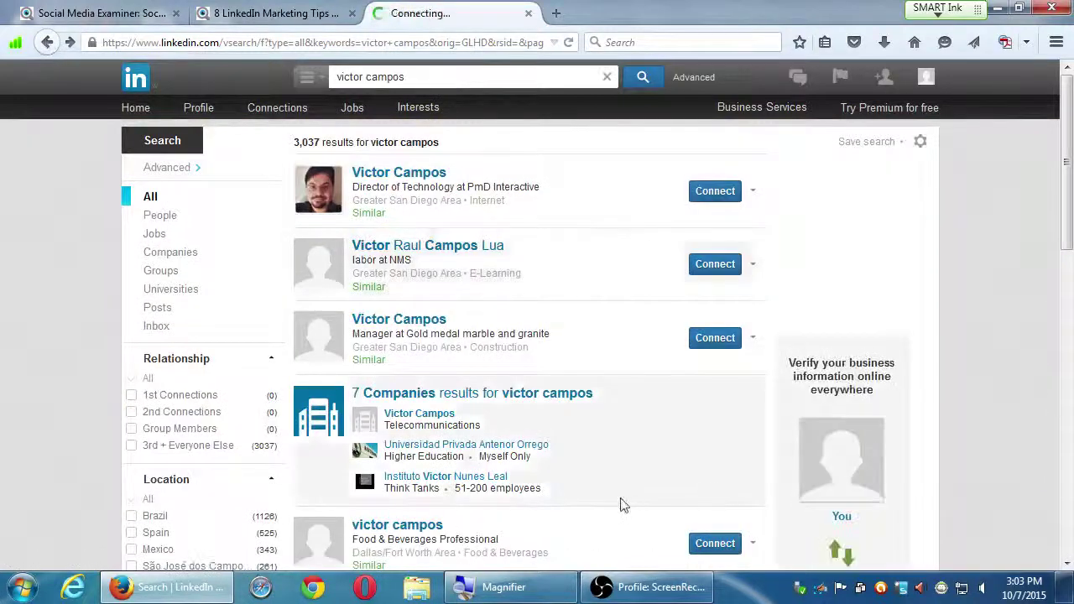
- Send a connection invitation to the top-listed member in the name search results
scroll(608, 495, down, 3)
scroll(540, 552, down, 2)
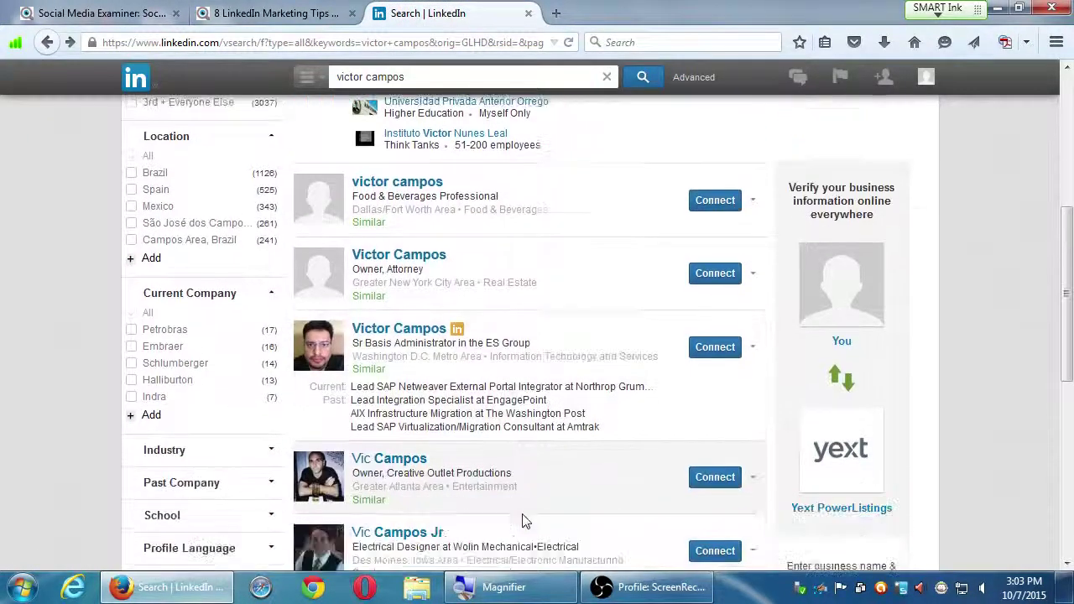
scroll(520, 503, up, 4)
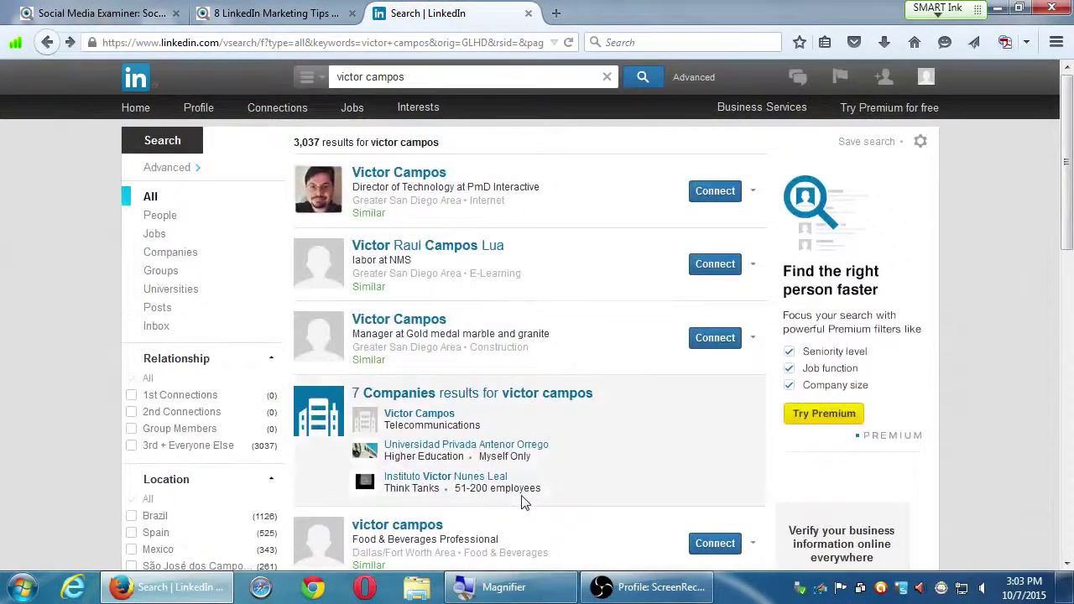
mouse_move(746, 206)
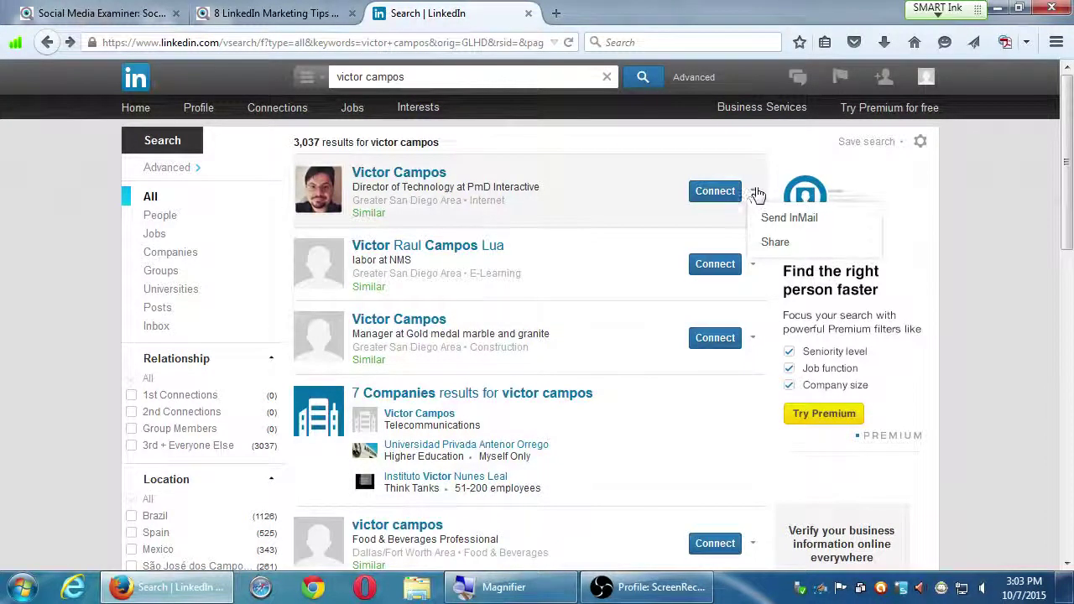
click(709, 192)
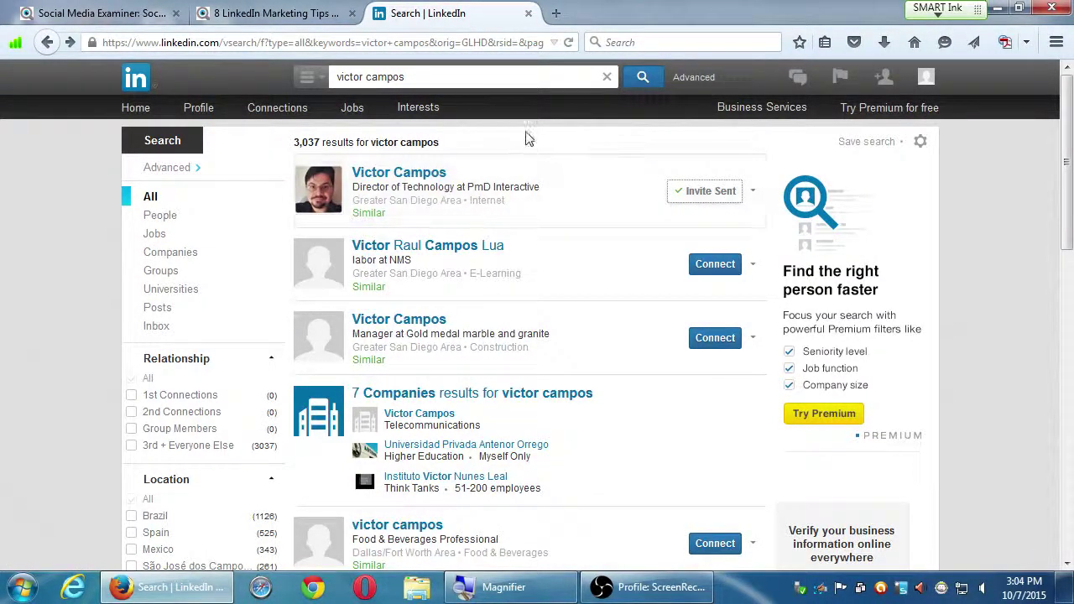
- Go to Groups under Interests and dismiss Firefox's Flash plugin warning bar
mouse_move(424, 107)
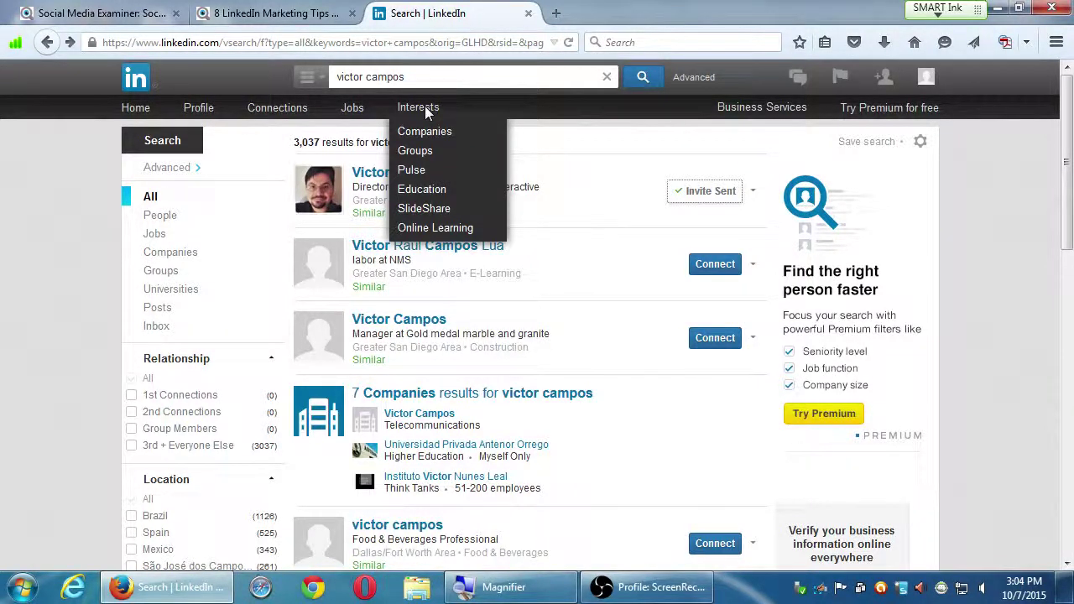
click(412, 153)
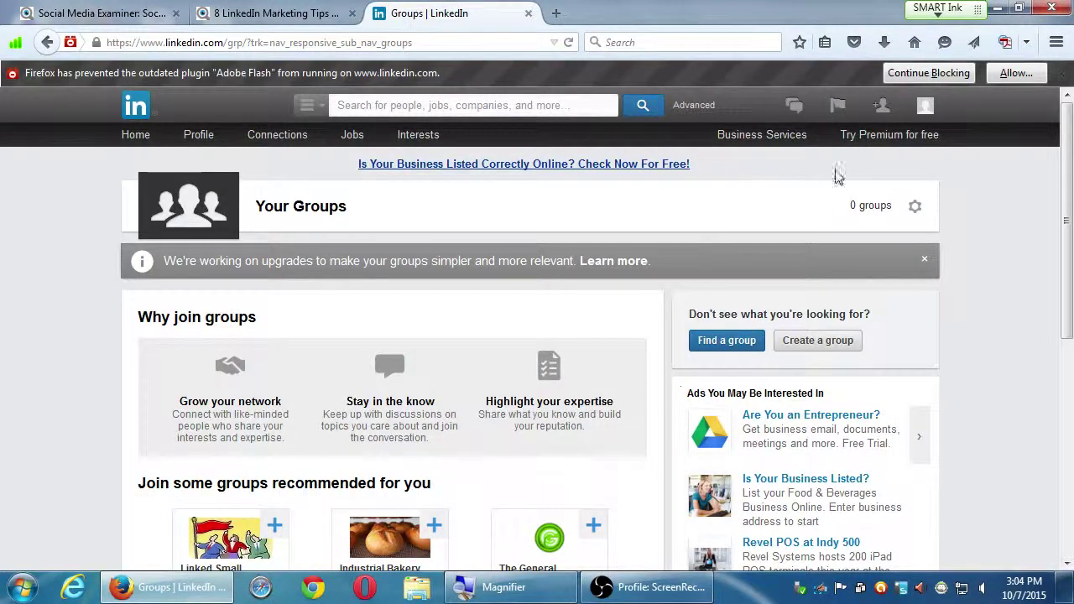
click(1060, 80)
scroll(965, 280, down, 2)
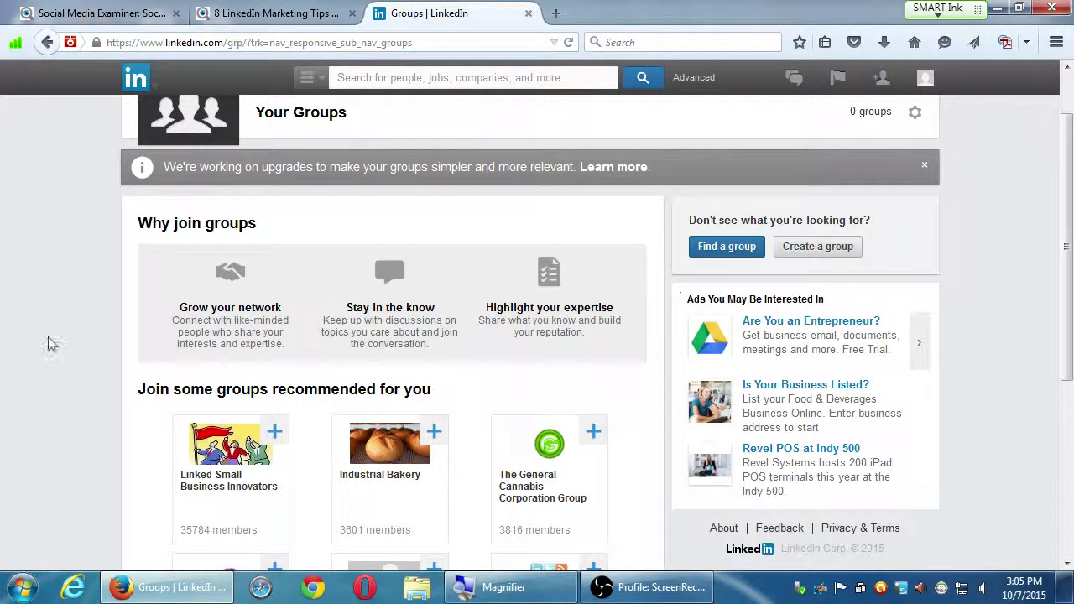
- Show the Industrial Bakery card's description in the recommended groups grid
scroll(17, 399, down, 3)
scroll(16, 399, up, 1)
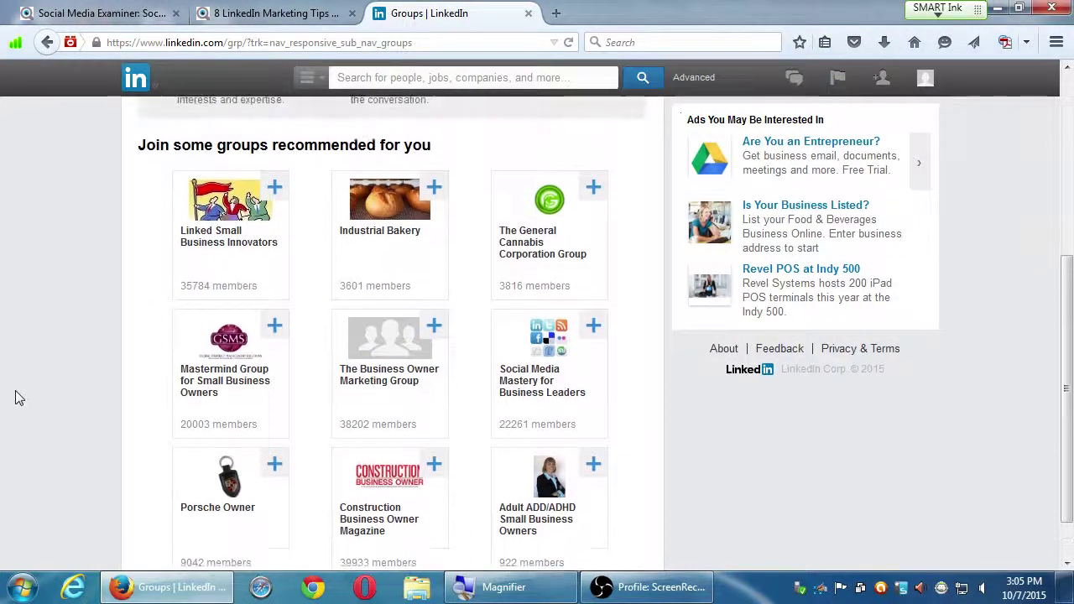
scroll(20, 396, down, 1)
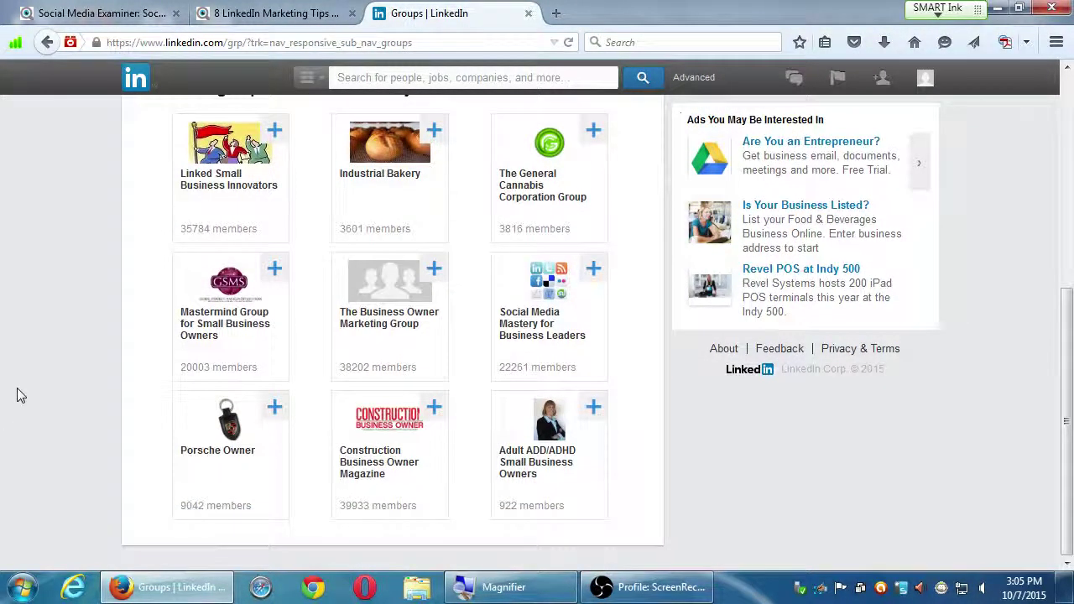
mouse_move(361, 272)
mouse_move(350, 172)
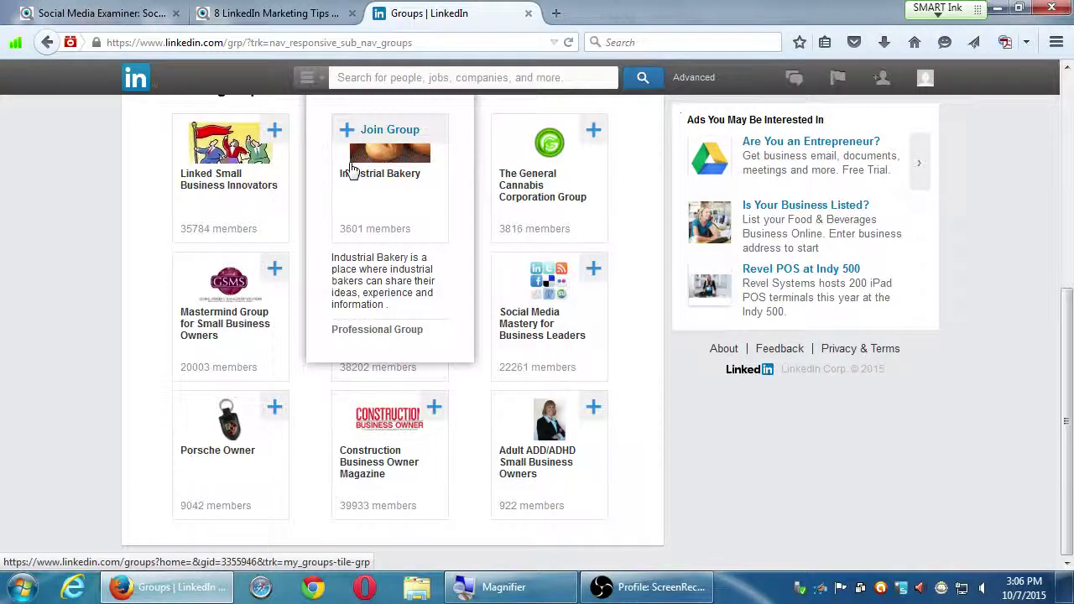
- Open the Industrial Bakery group page (3,601 members) and scroll its popular discussions
click(389, 183)
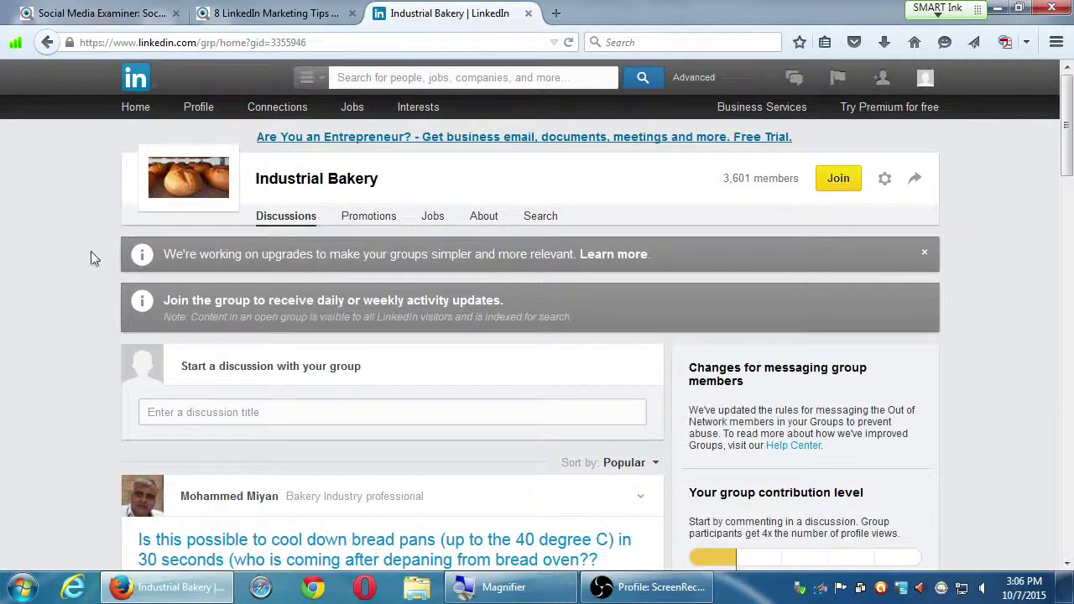
scroll(112, 351, down, 3)
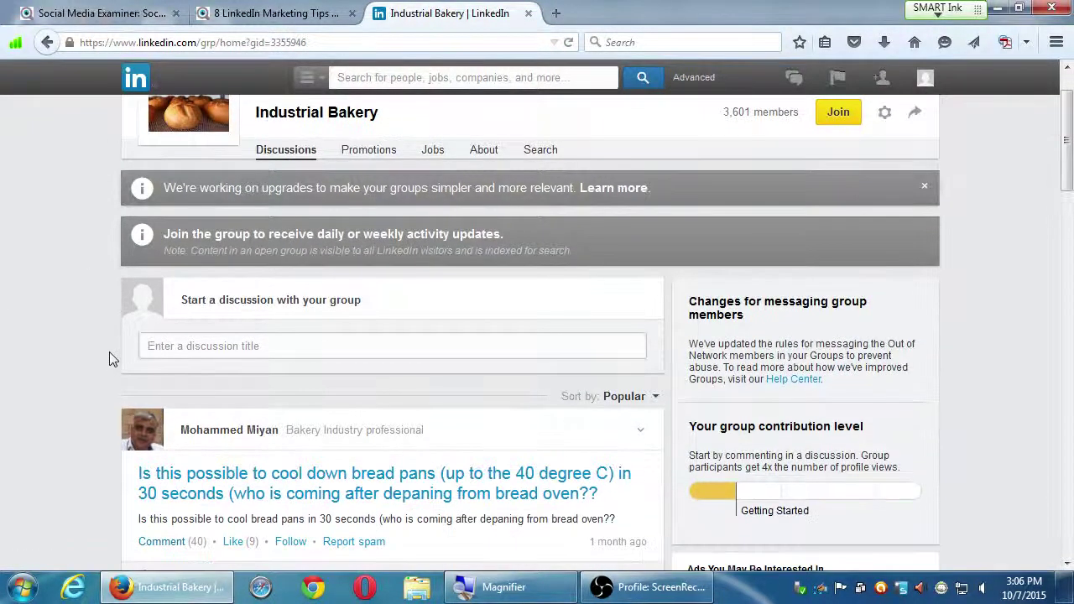
scroll(114, 366, down, 1)
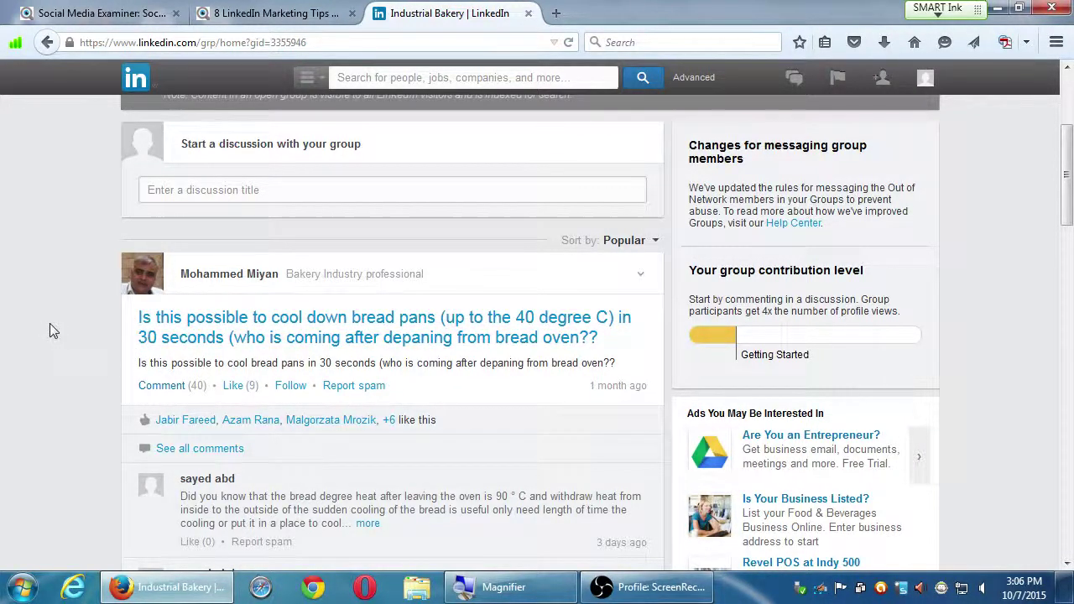
scroll(124, 327, down, 7)
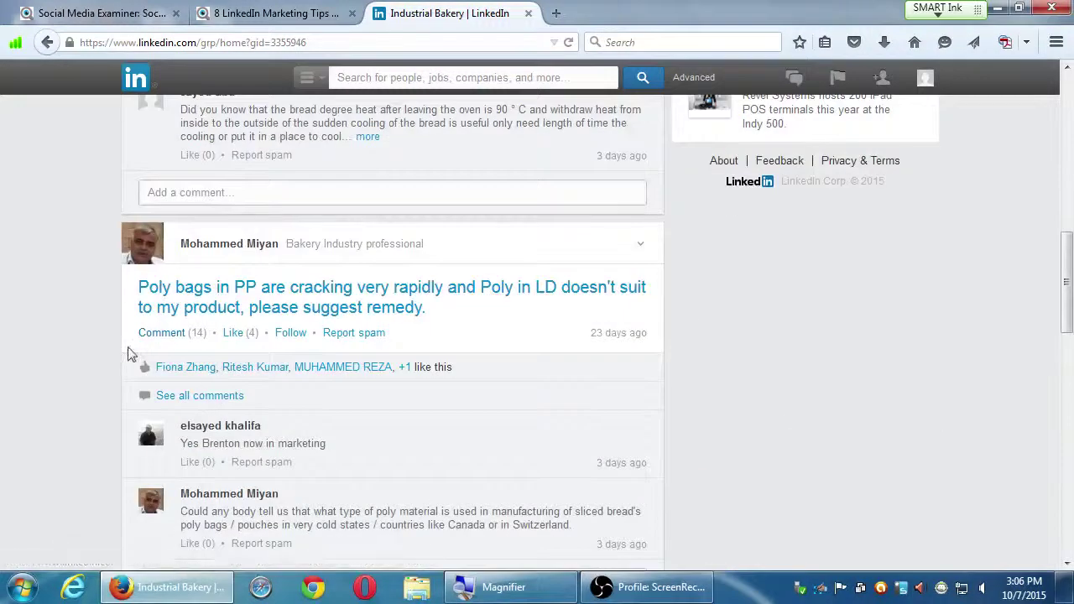
scroll(124, 348, down, 4)
scroll(126, 335, down, 1)
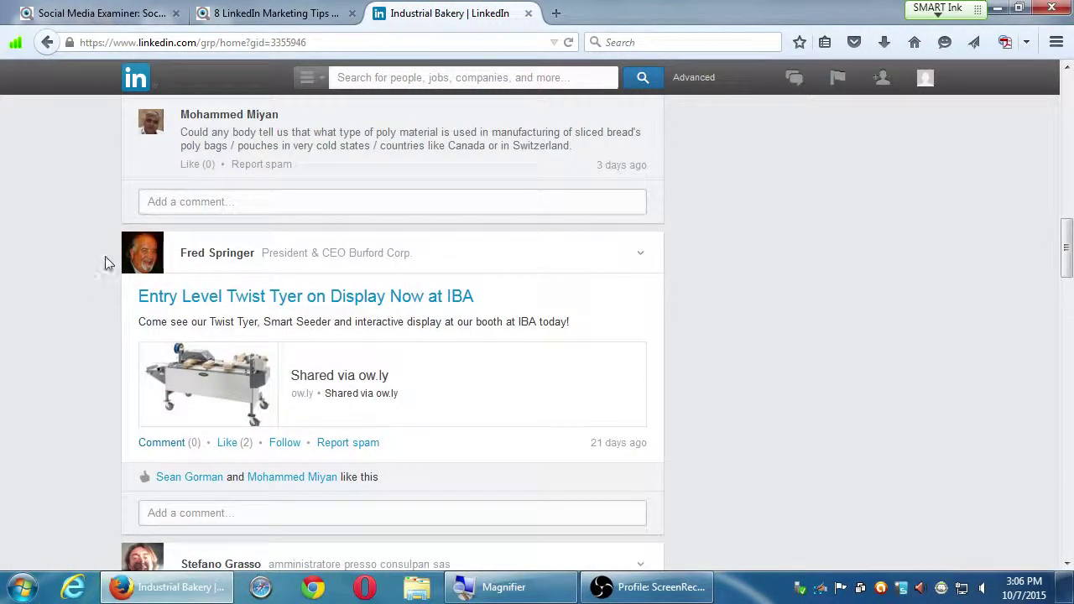
scroll(126, 264, down, 3)
- Browse discussions like the one about cooling bread pans, then return to the top
scroll(128, 267, down, 4)
mouse_move(134, 243)
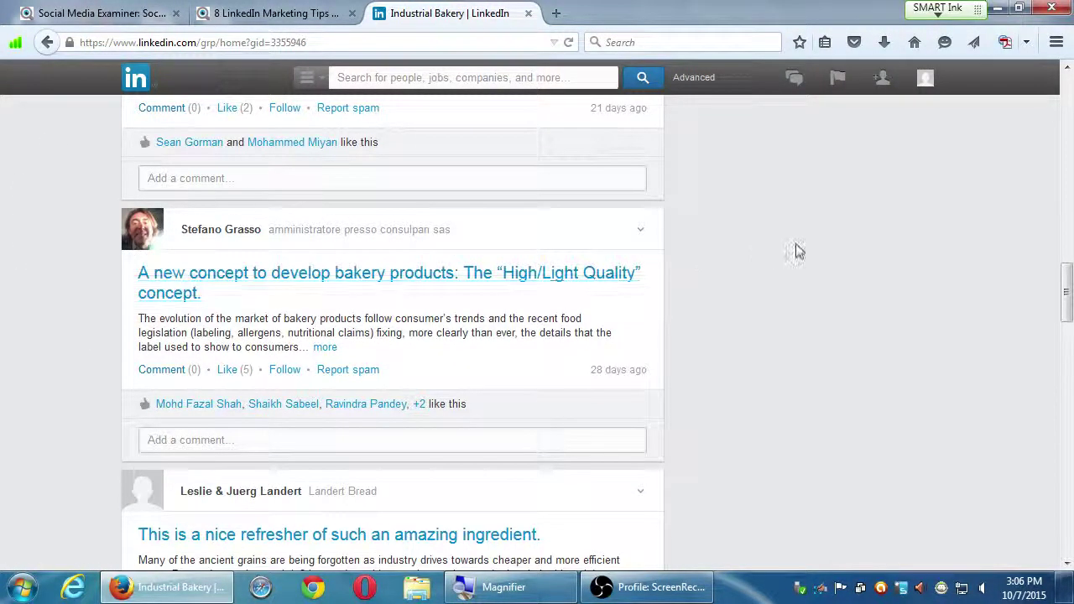
scroll(780, 277, down, 4)
scroll(778, 287, up, 15)
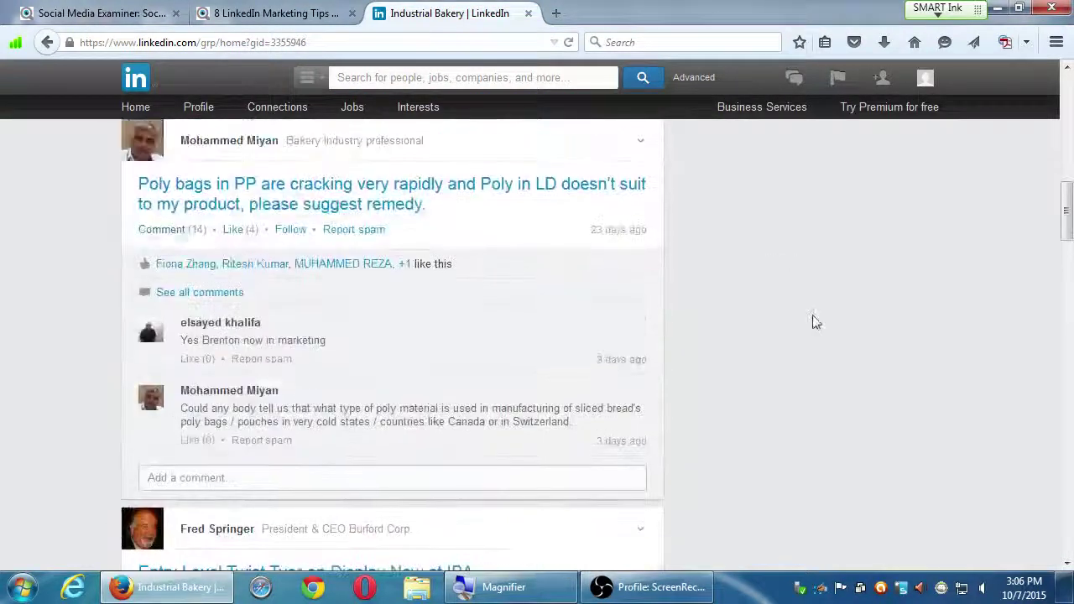
scroll(848, 370, up, 7)
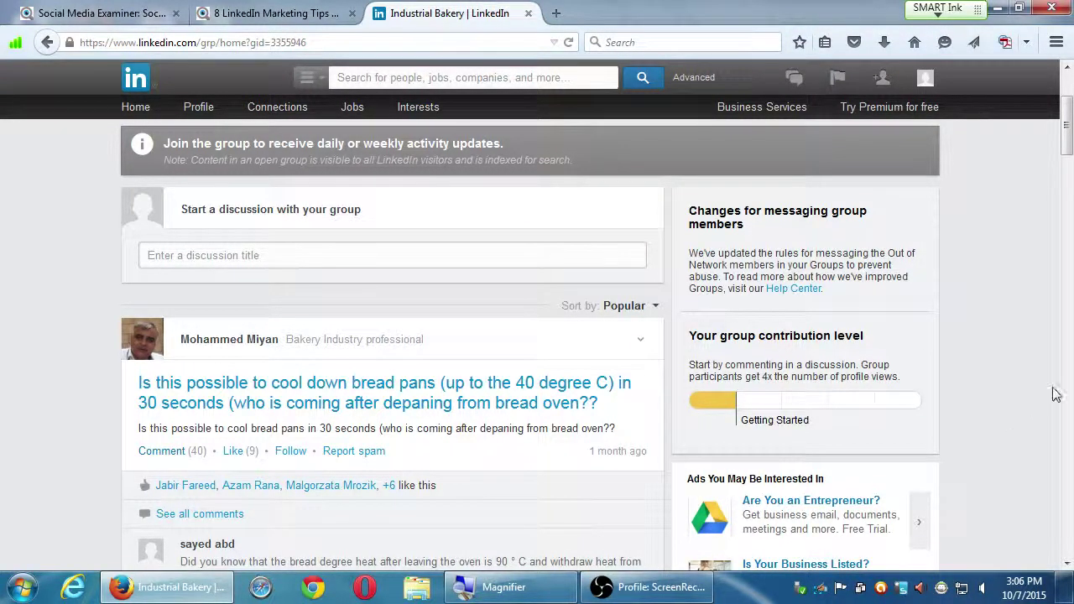
scroll(982, 431, down, 7)
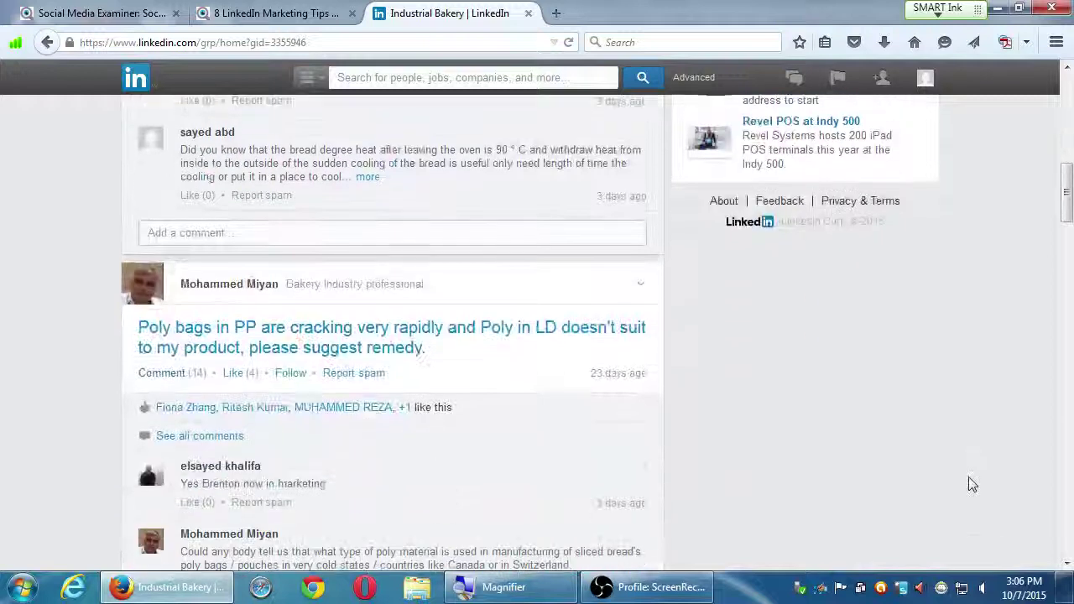
scroll(968, 476, up, 8)
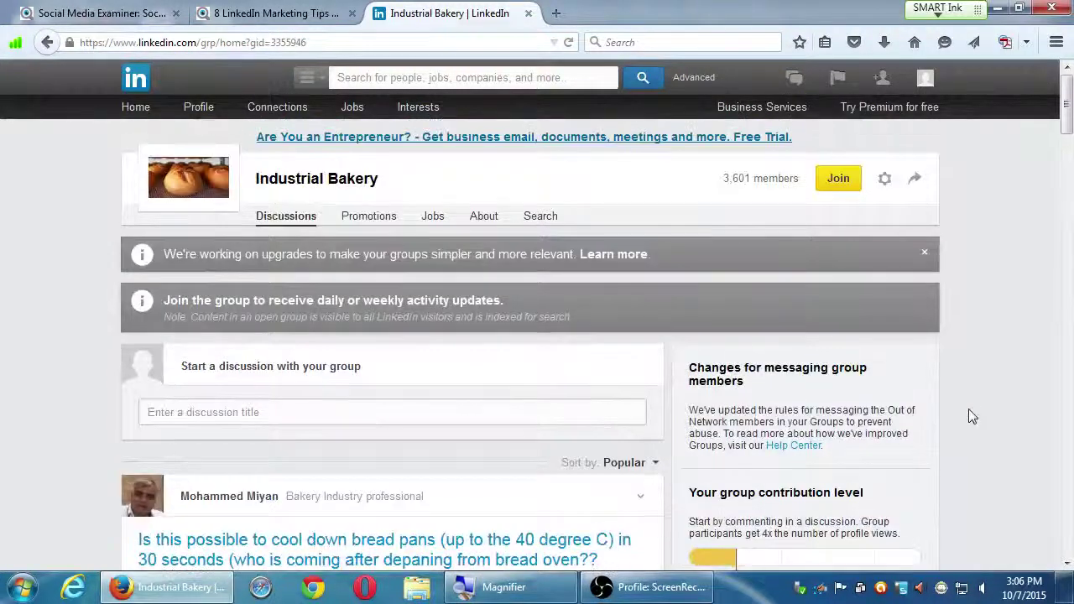
- Request to join Industrial Bakery and expand the new-discussion form
click(842, 191)
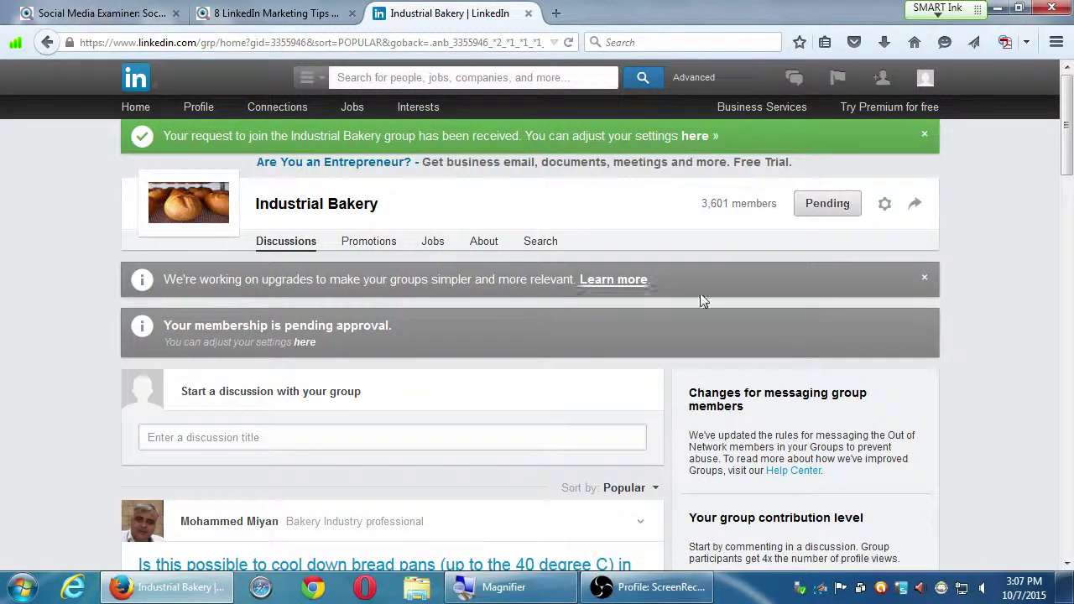
click(295, 436)
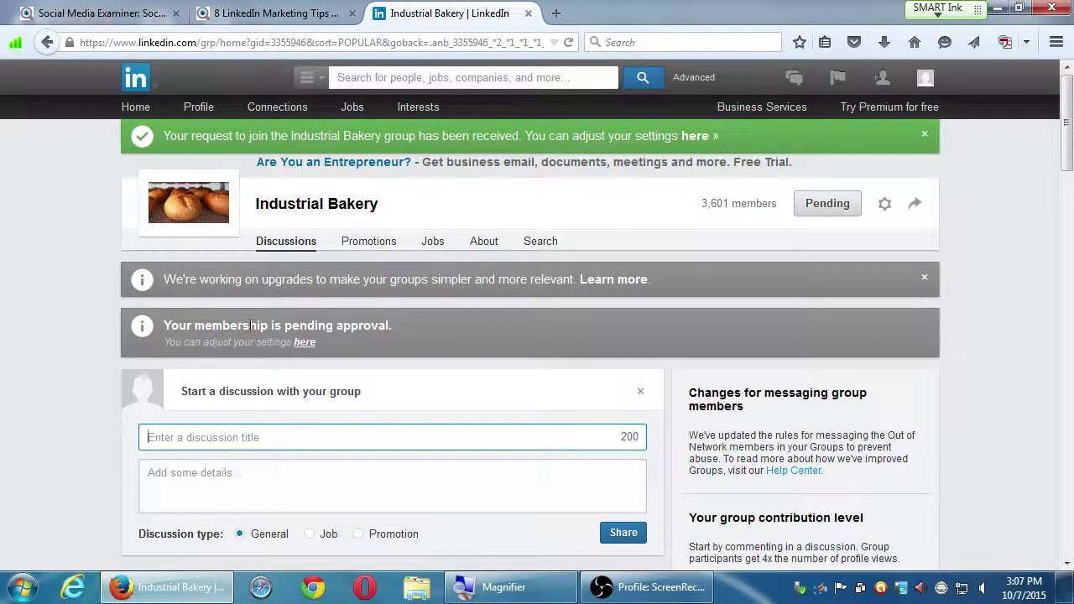
scroll(218, 323, down, 4)
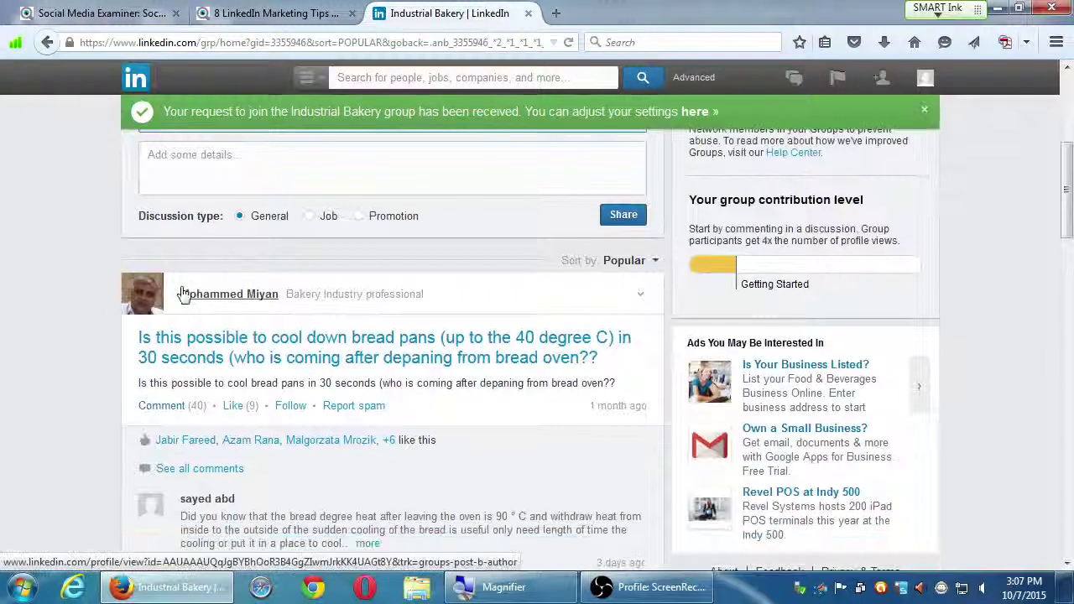
scroll(164, 302, up, 1)
scroll(101, 300, up, 1)
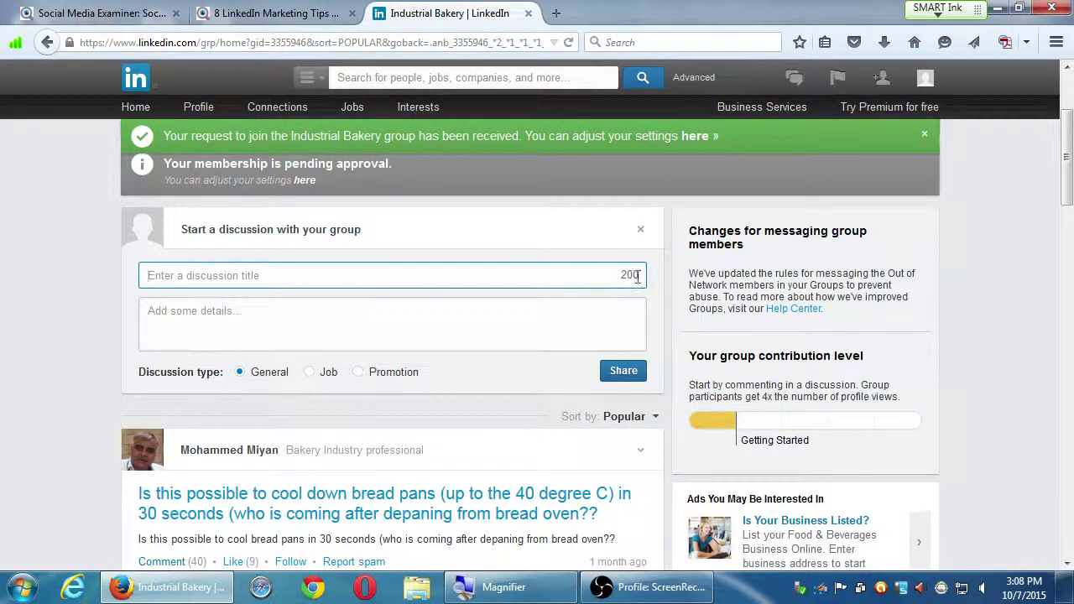
- Try sharing the discussion with an empty title, triggering the 'Field is required' error
click(205, 310)
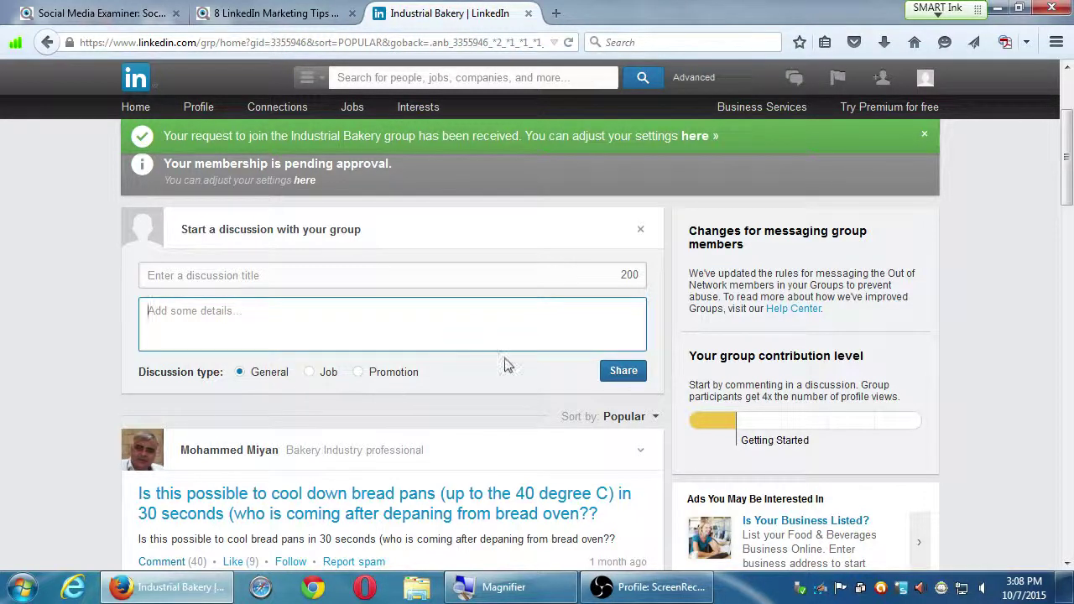
click(615, 372)
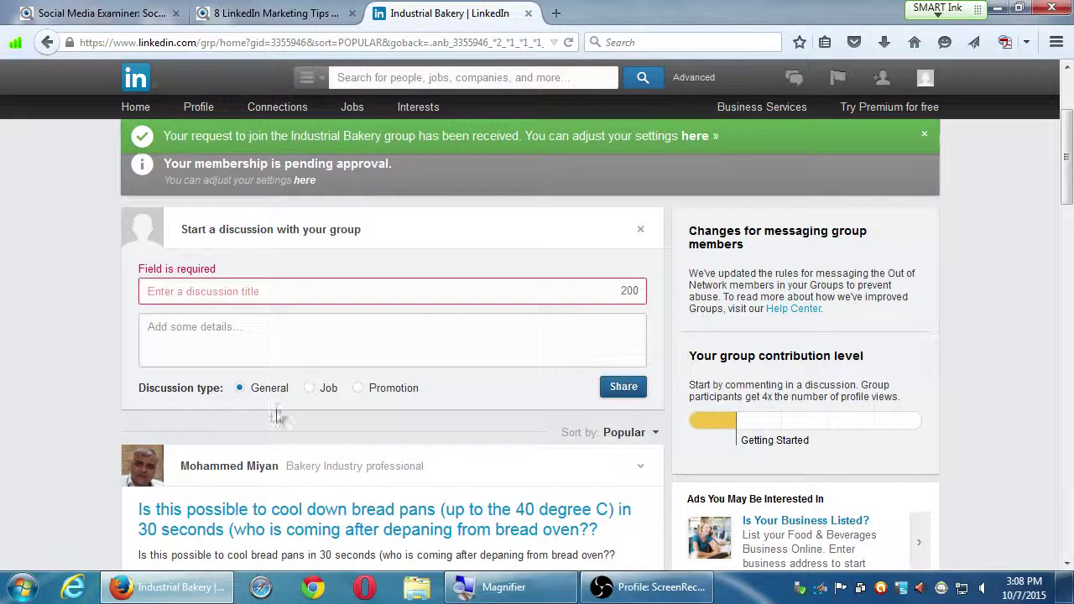
scroll(204, 366, up, 3)
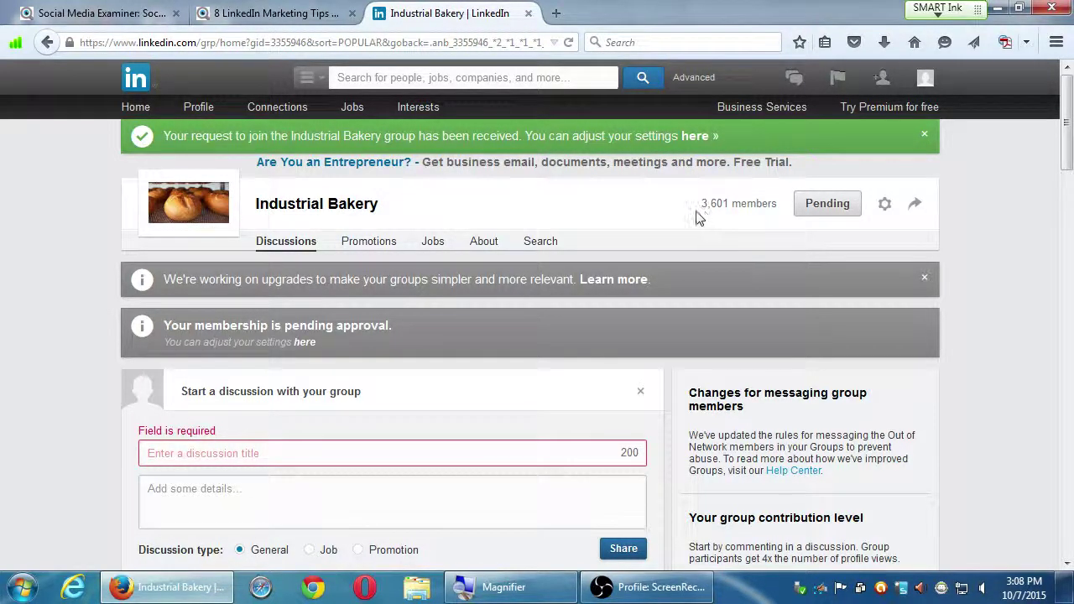
scroll(703, 216, down, 5)
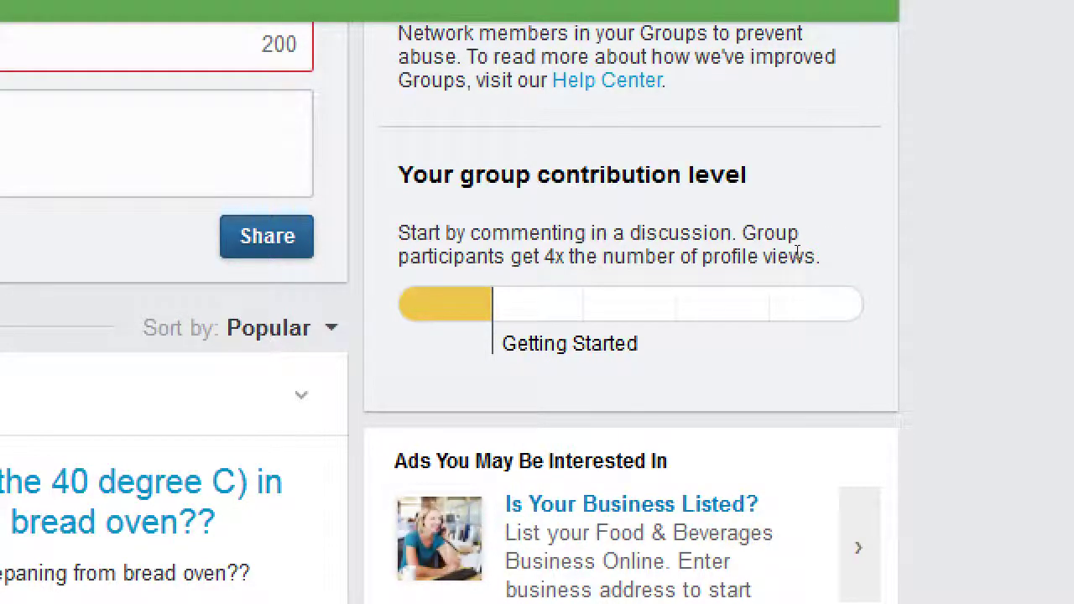
key(super+minus)
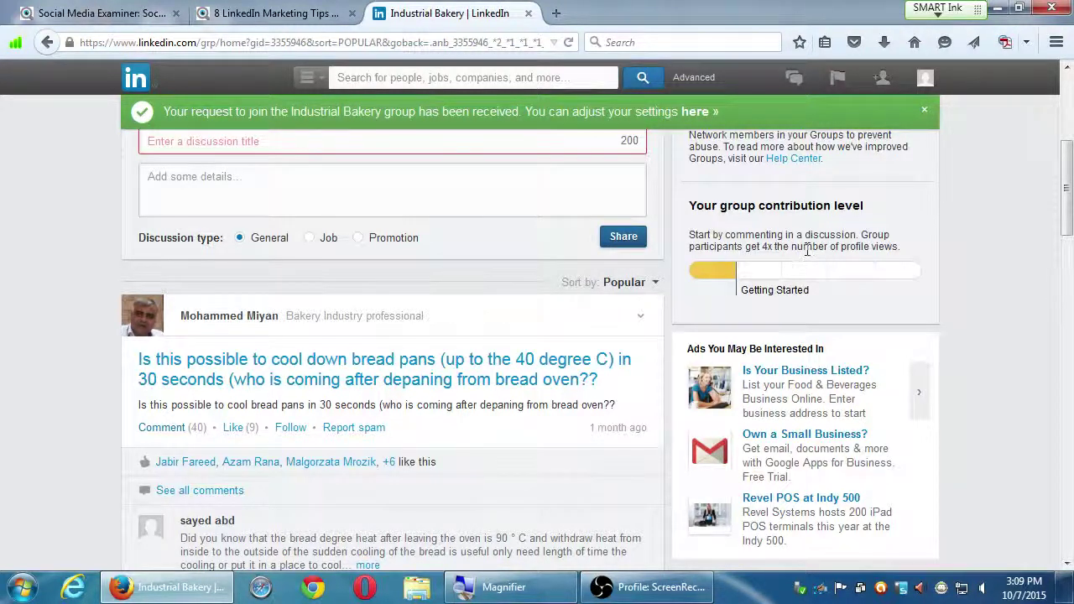
scroll(801, 249, up, 5)
scroll(809, 243, down, 4)
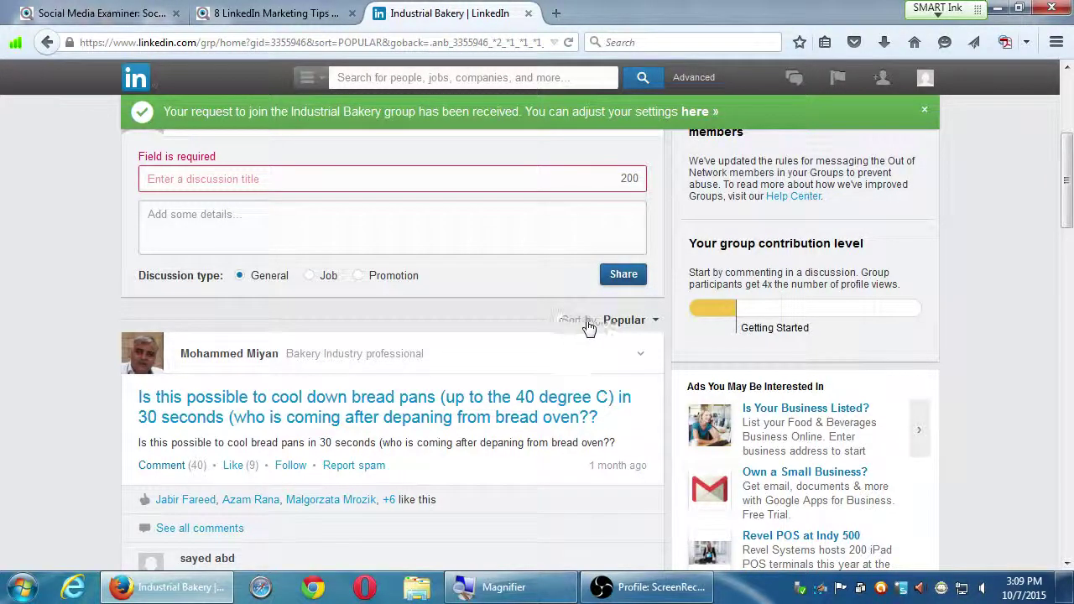
click(621, 321)
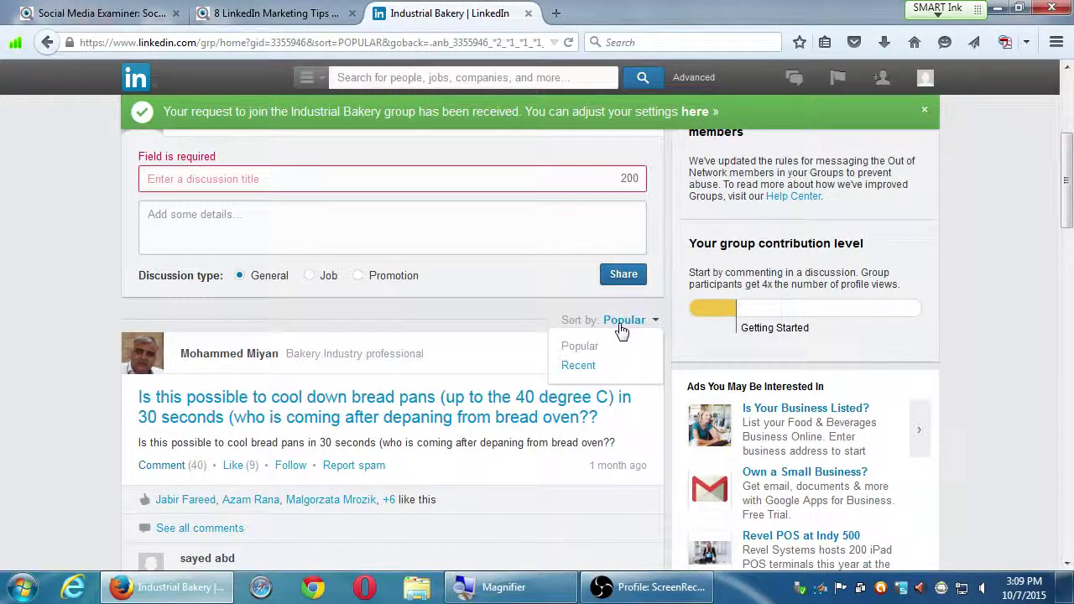
click(590, 367)
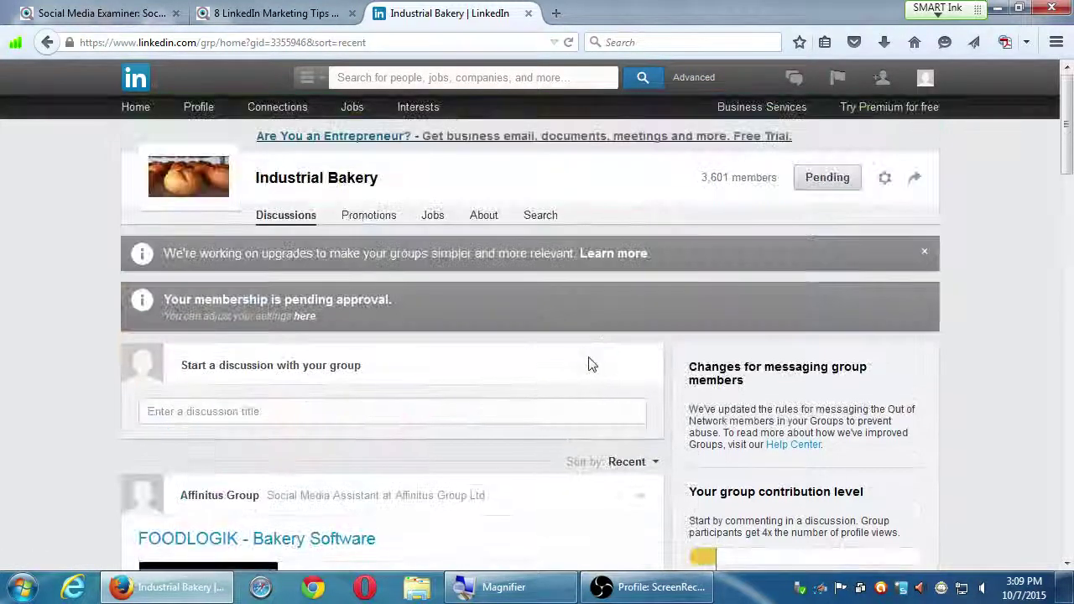
scroll(589, 356, down, 2)
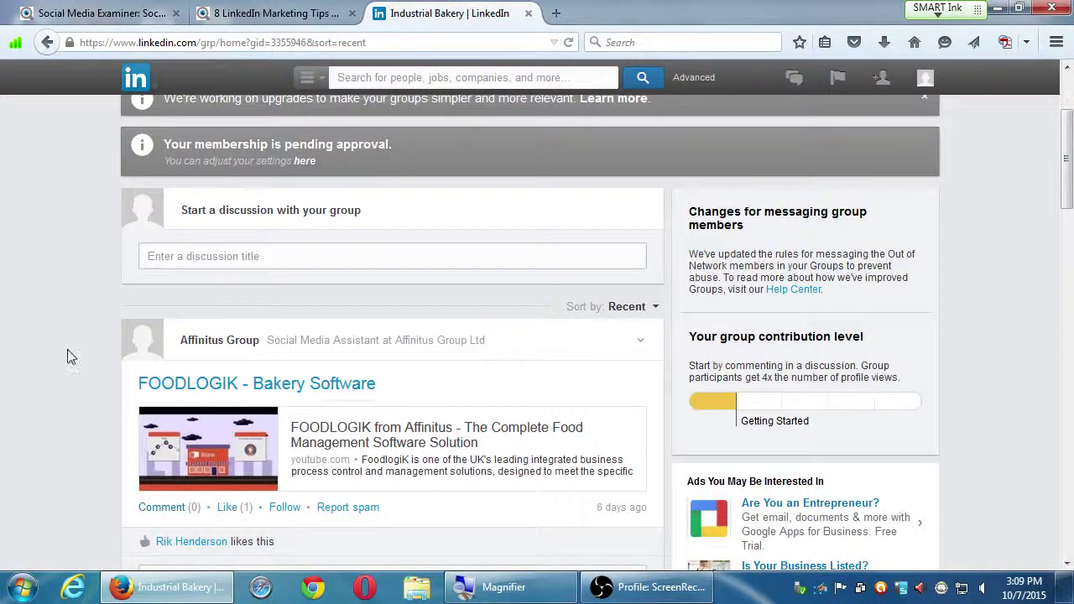
scroll(134, 385, up, 1)
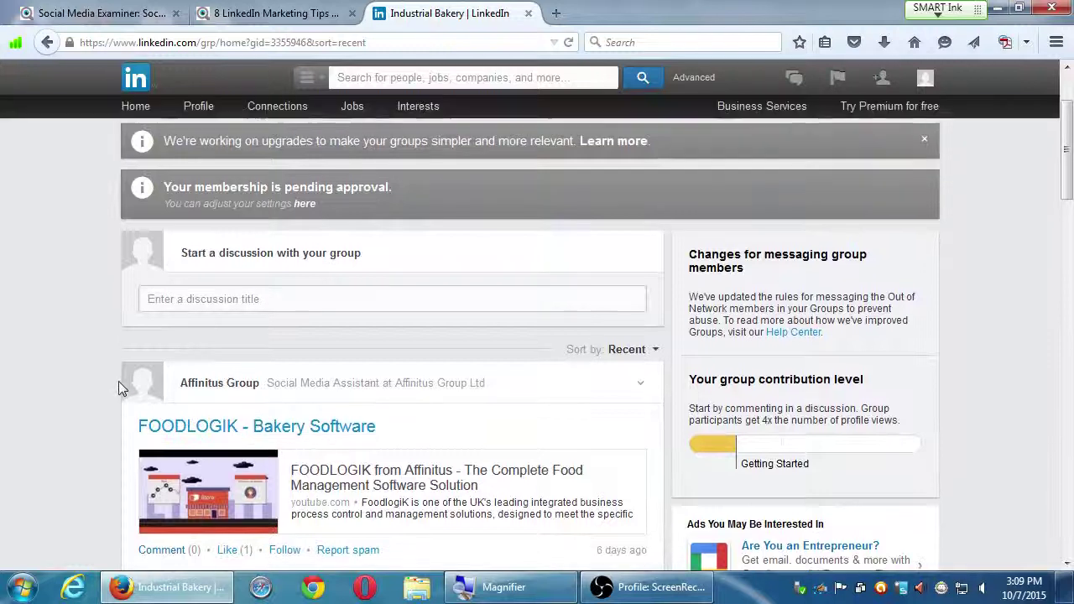
scroll(118, 381, down, 2)
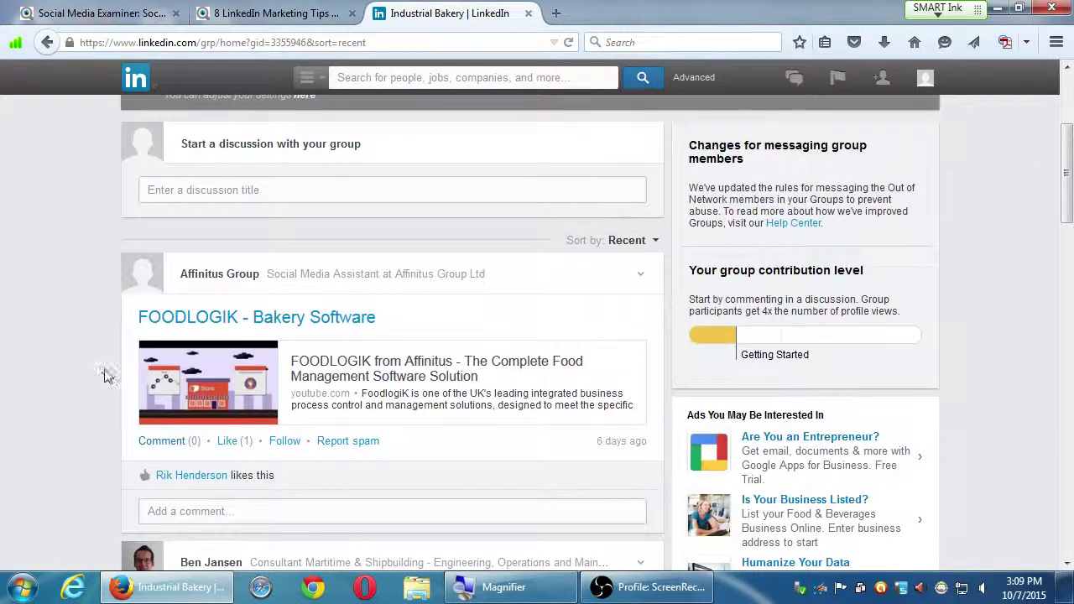
scroll(102, 364, down, 6)
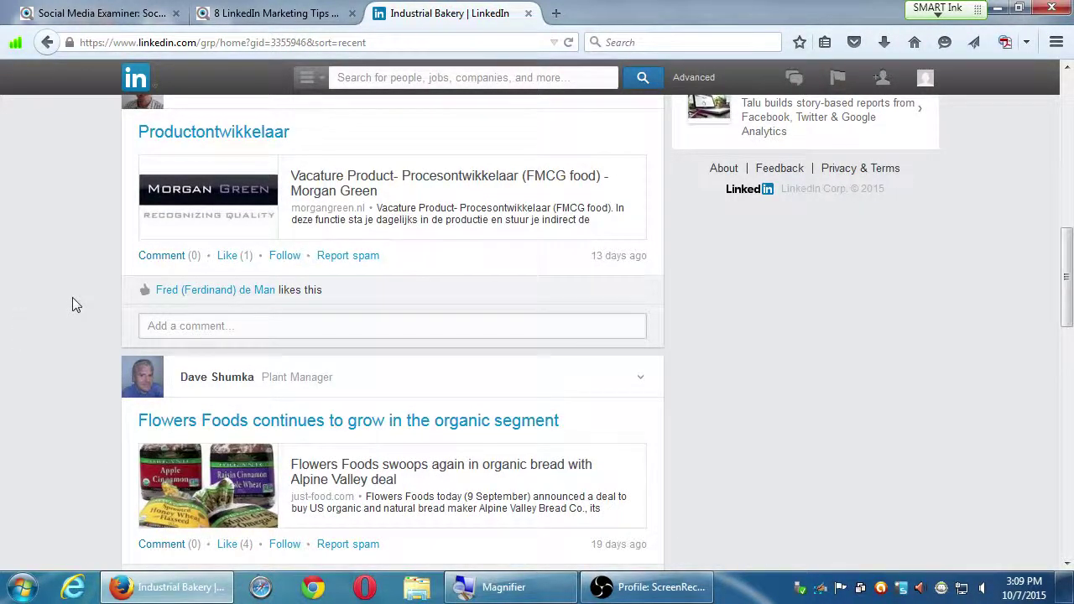
scroll(72, 305, down, 1)
scroll(92, 338, down, 4)
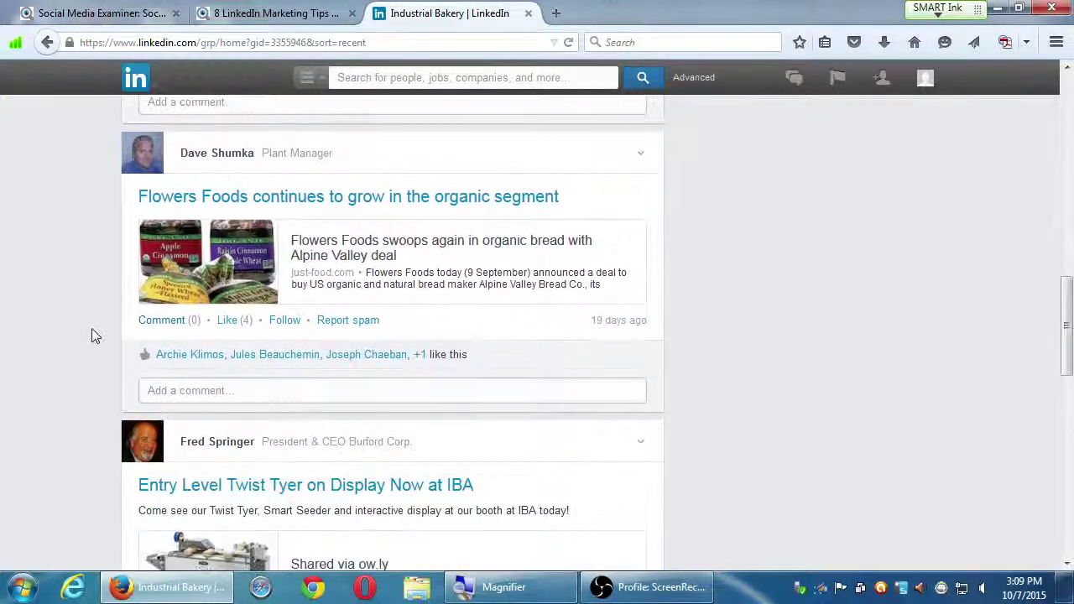
scroll(91, 338, down, 4)
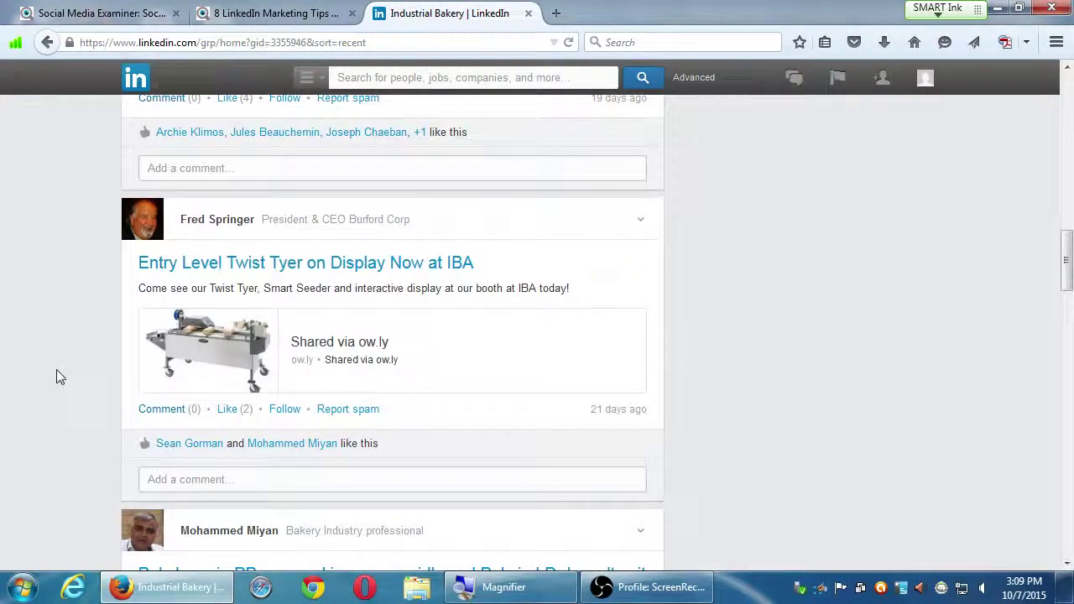
scroll(56, 370, down, 3)
scroll(58, 376, up, 4)
scroll(62, 379, down, 2)
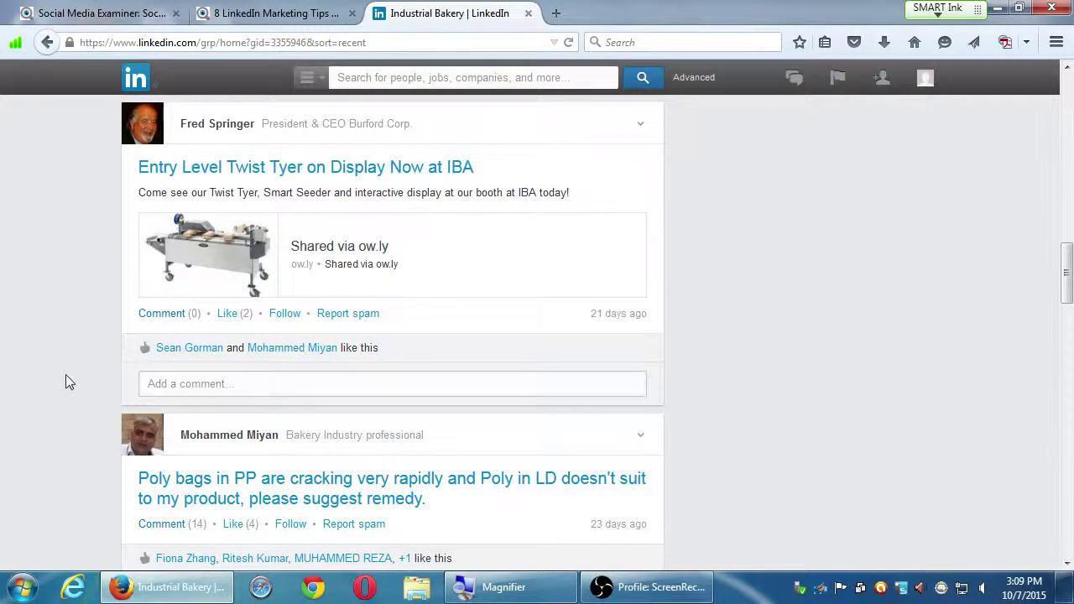
scroll(65, 374, down, 4)
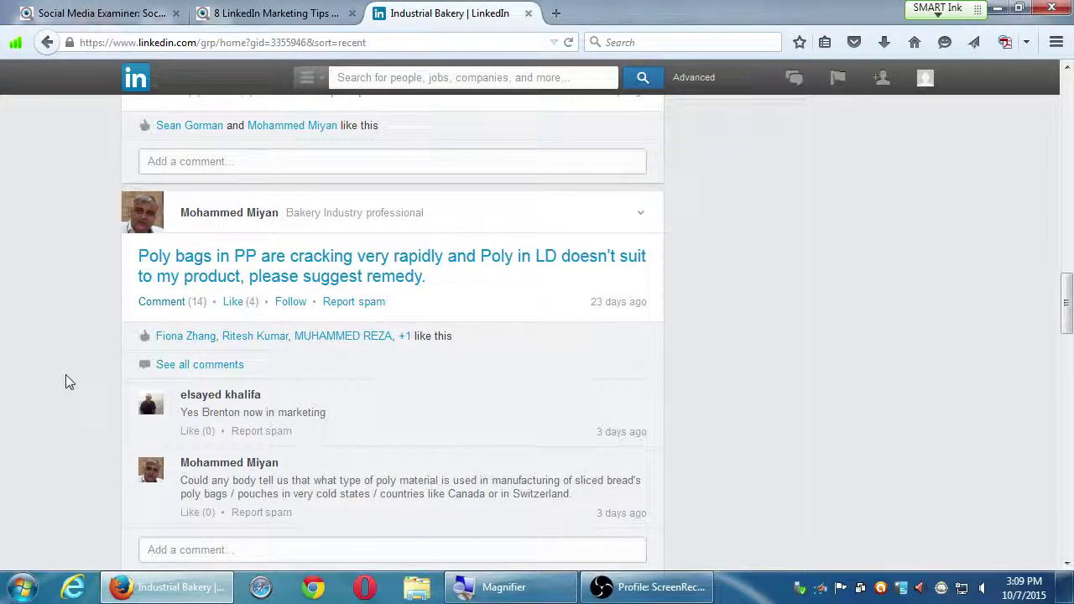
scroll(66, 381, up, 20)
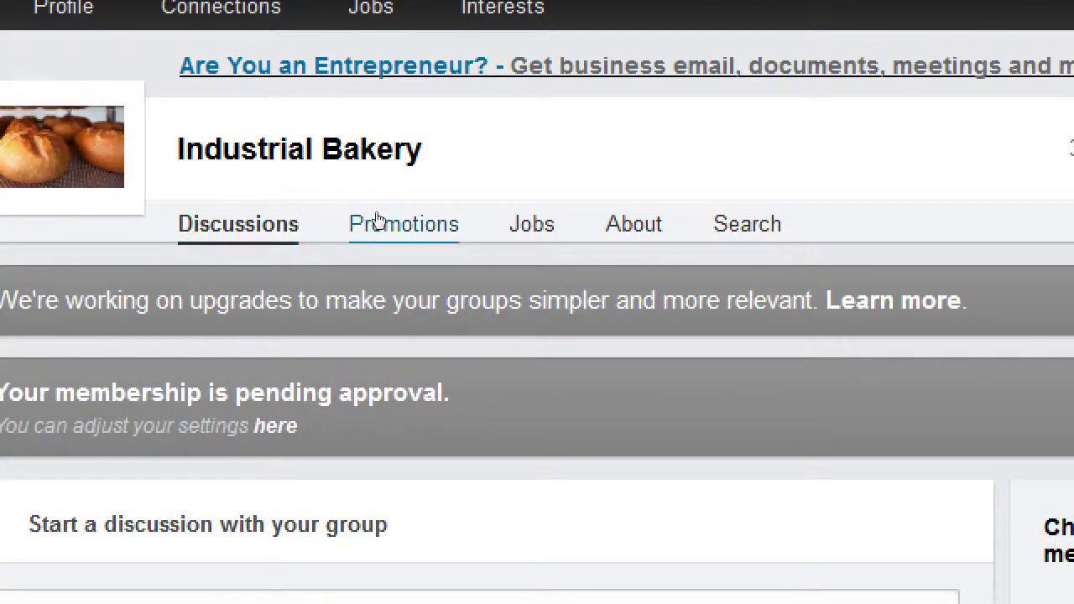
- Check the Industrial Bakery group's Promotions tab, then browse its About page profile and member list
click(379, 220)
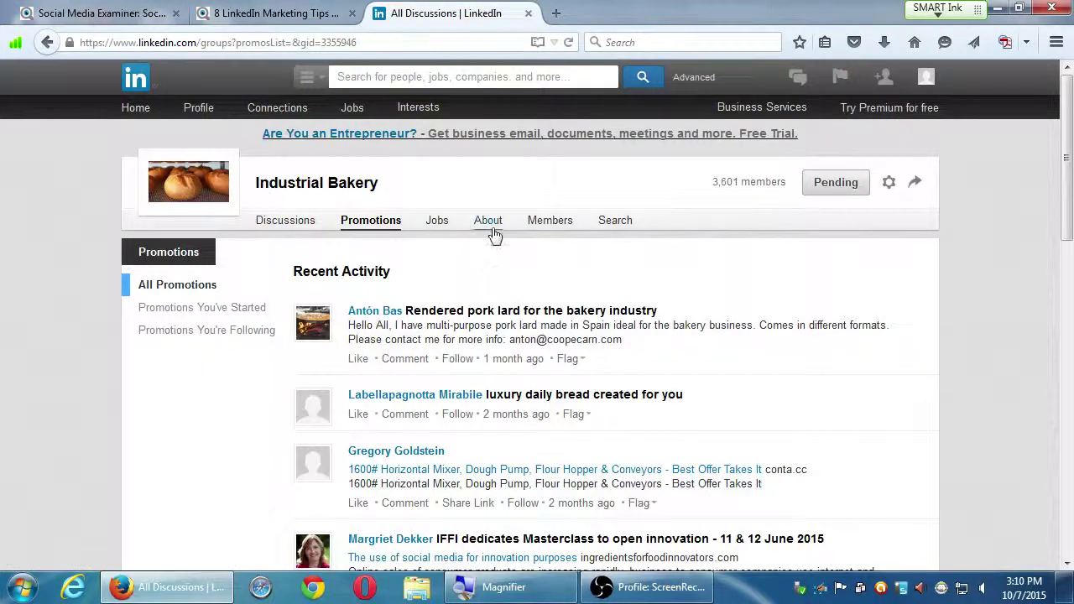
click(500, 225)
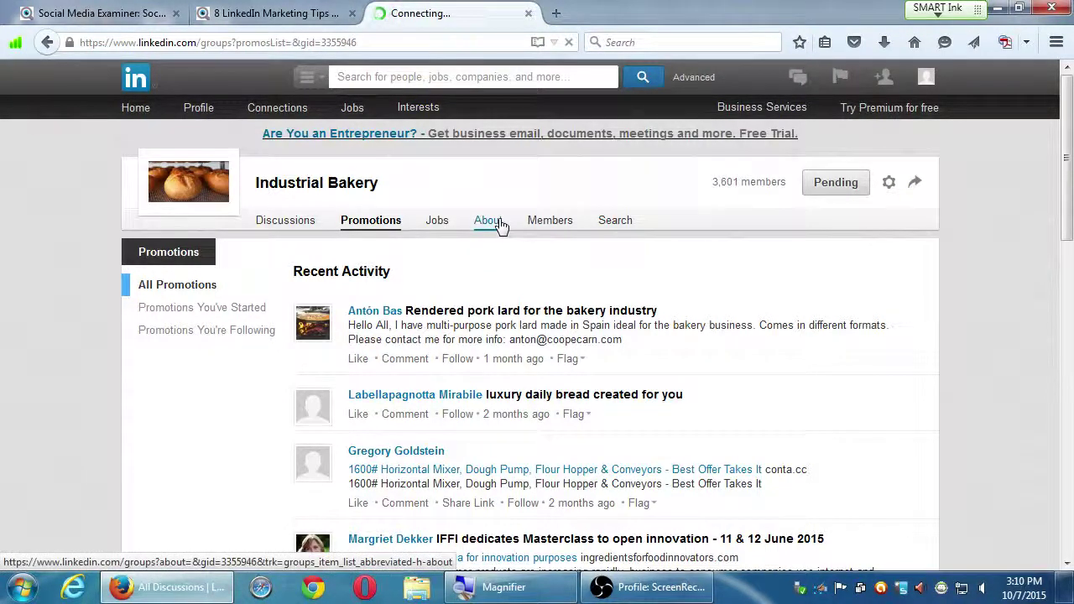
scroll(503, 436, down, 1)
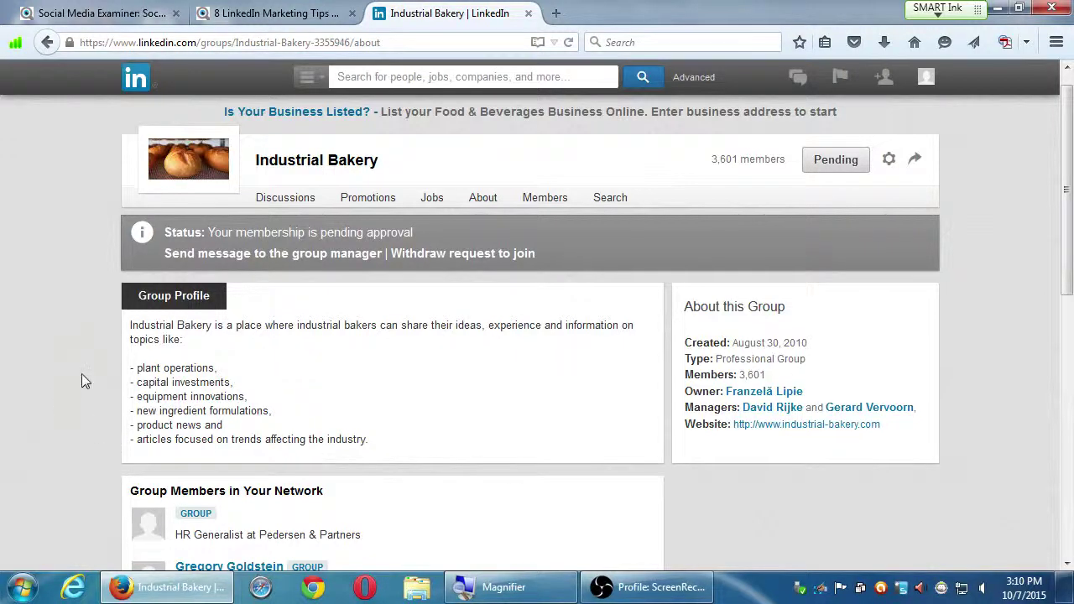
scroll(77, 377, down, 3)
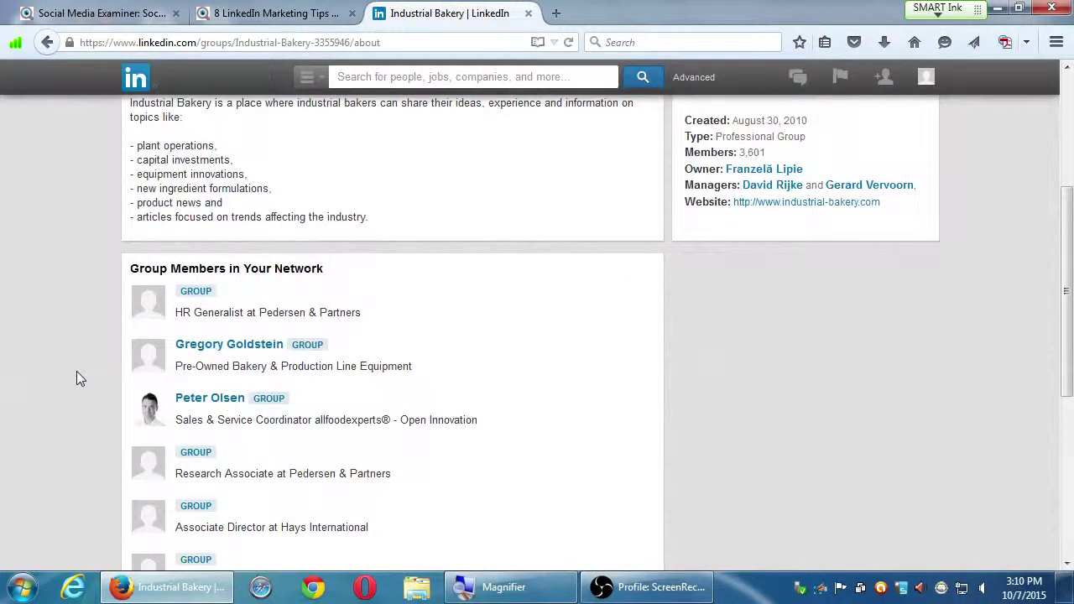
scroll(77, 378, down, 5)
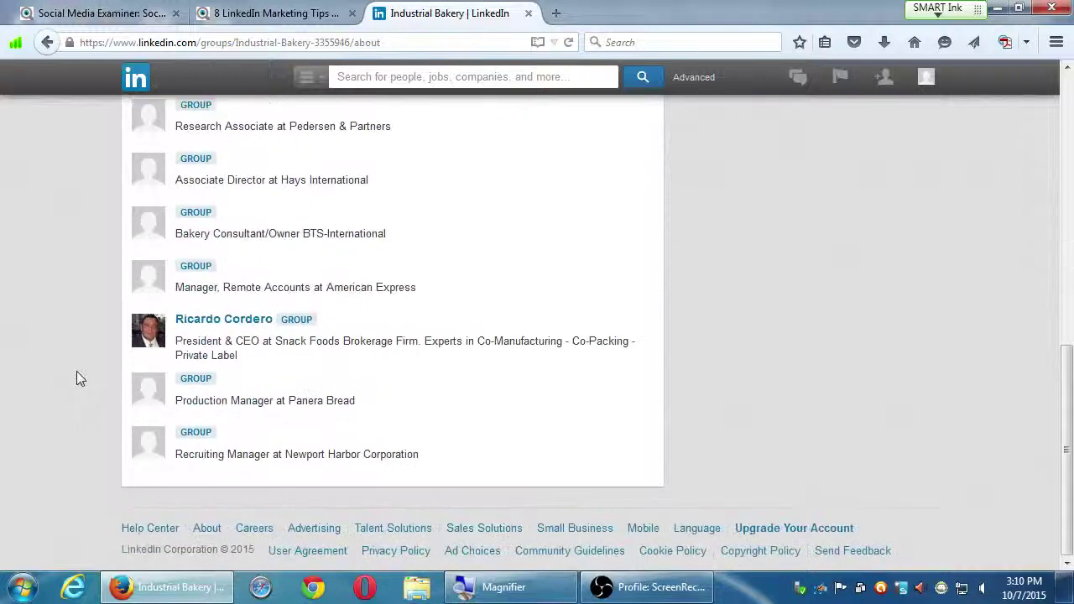
scroll(82, 377, up, 7)
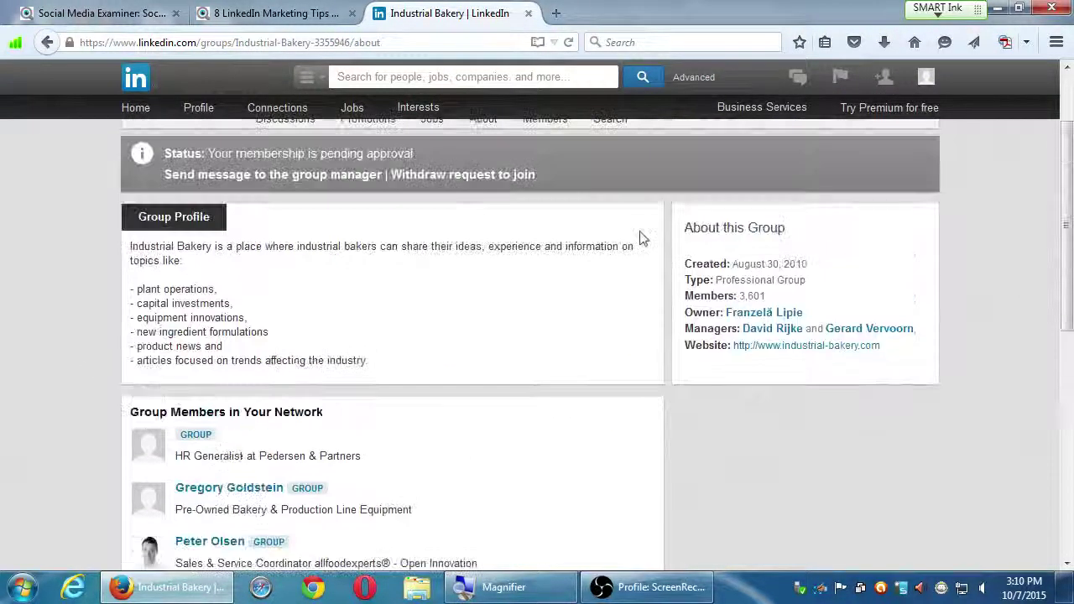
scroll(603, 233, up, 1)
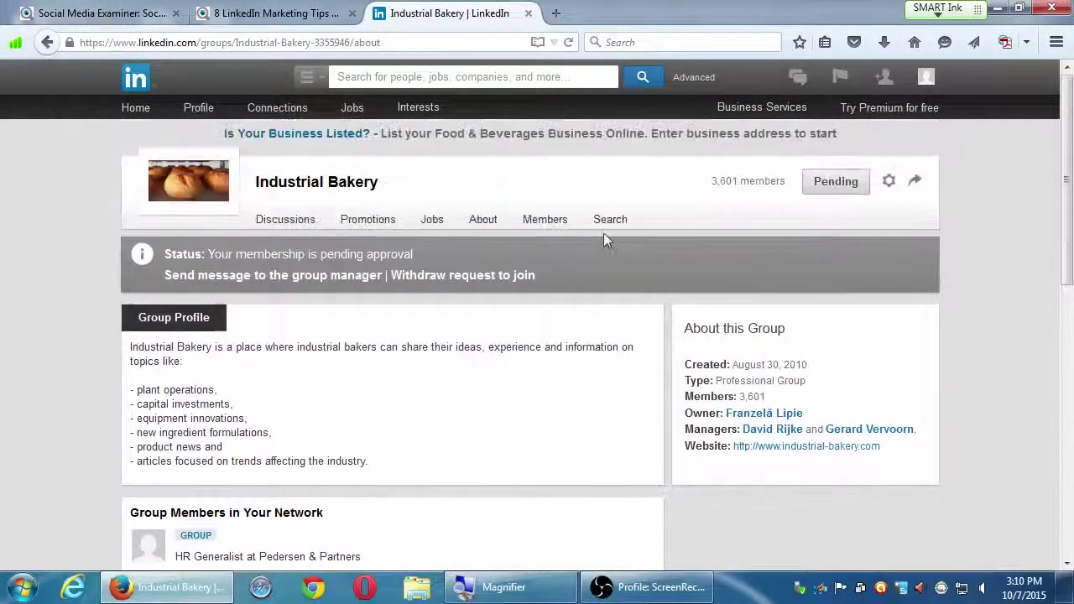
click(546, 220)
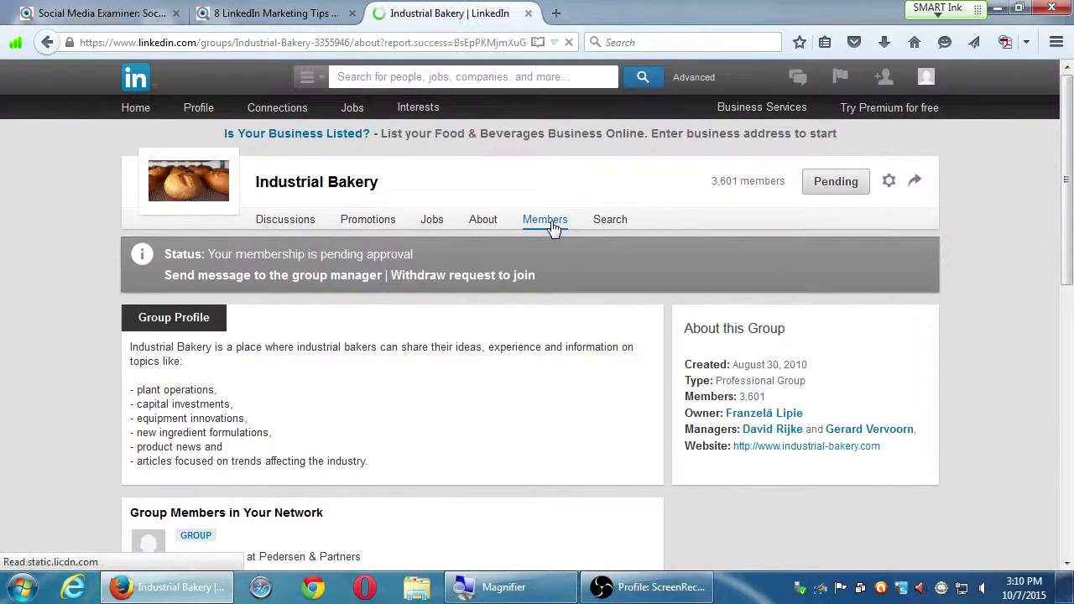
scroll(525, 314, down, 4)
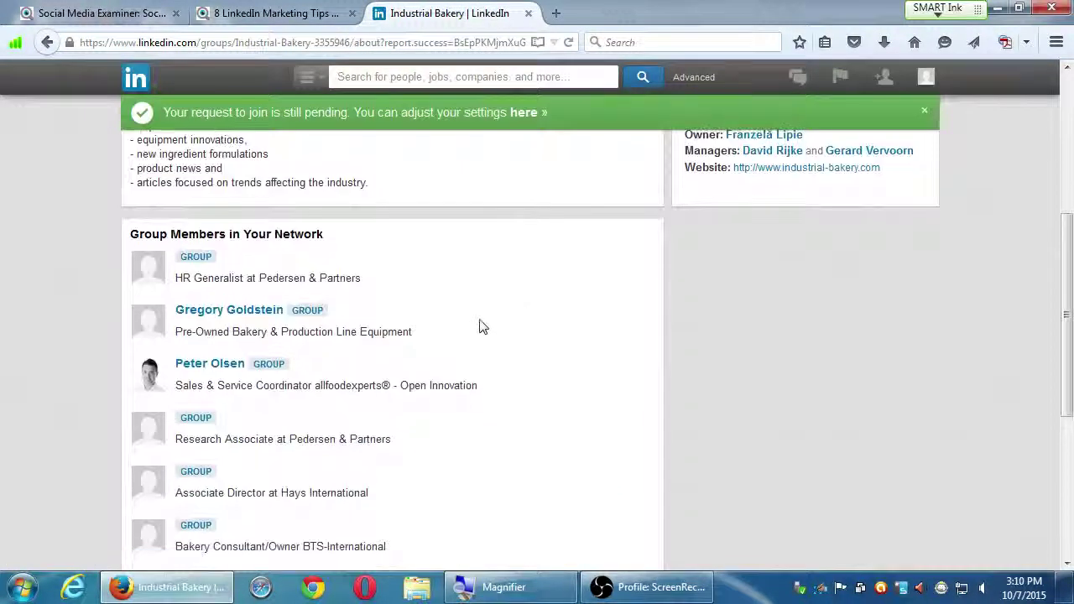
scroll(482, 327, down, 3)
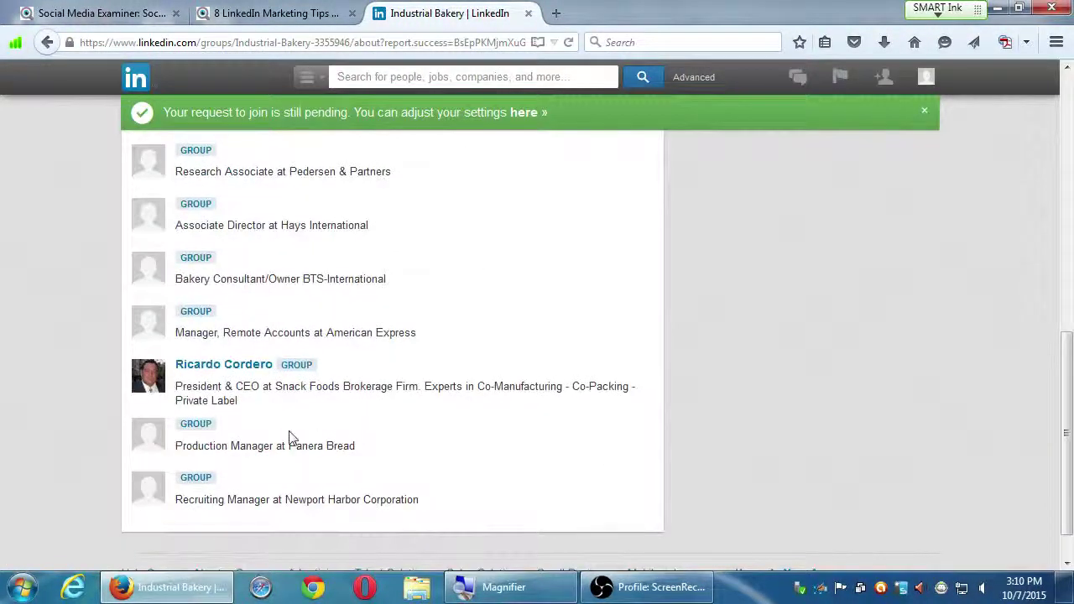
mouse_move(231, 373)
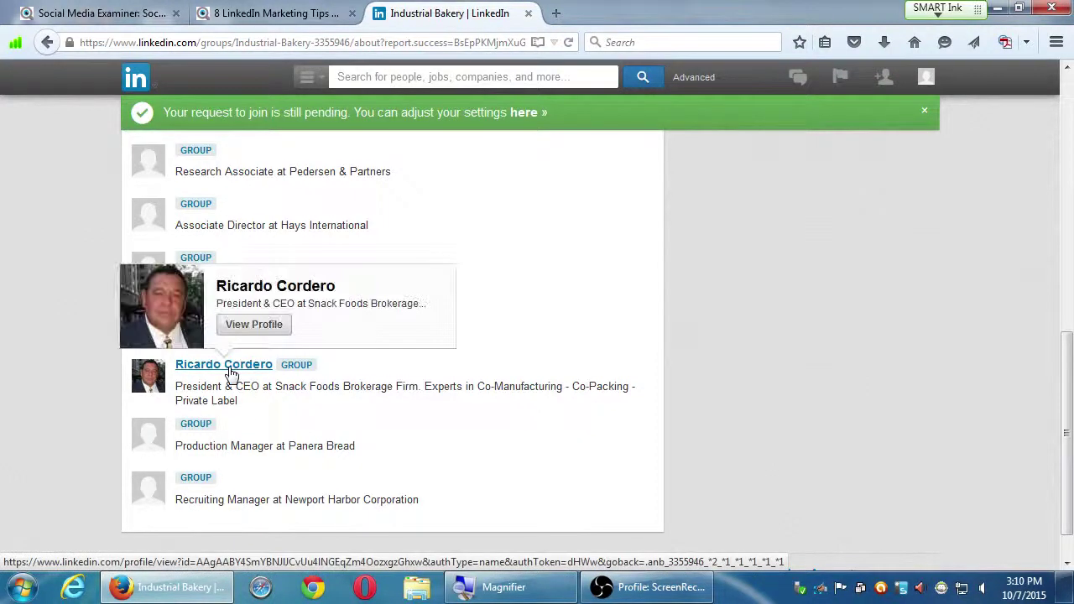
click(252, 329)
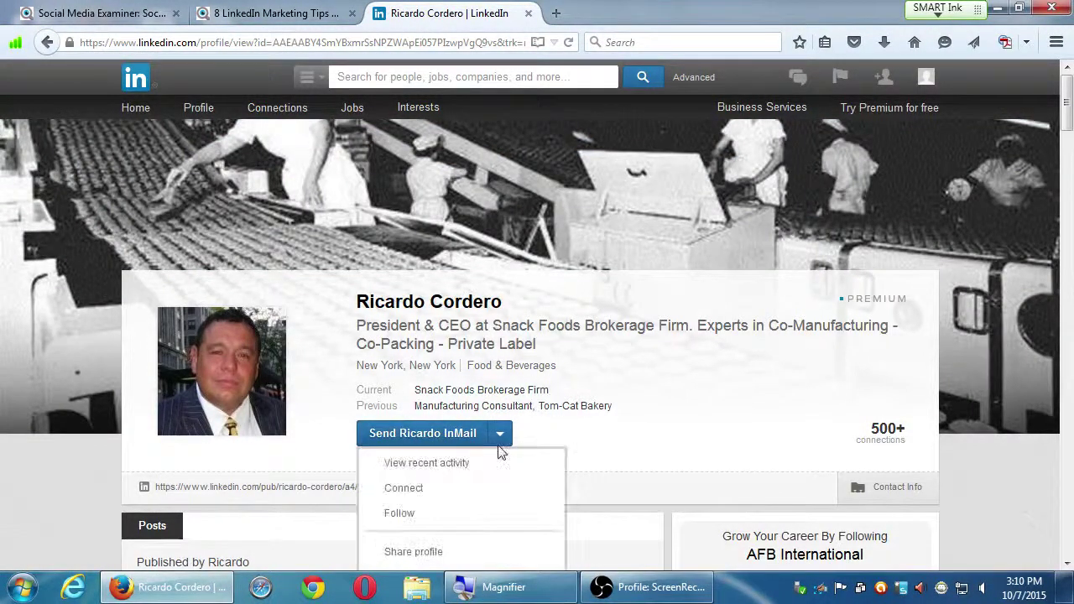
scroll(226, 403, down, 2)
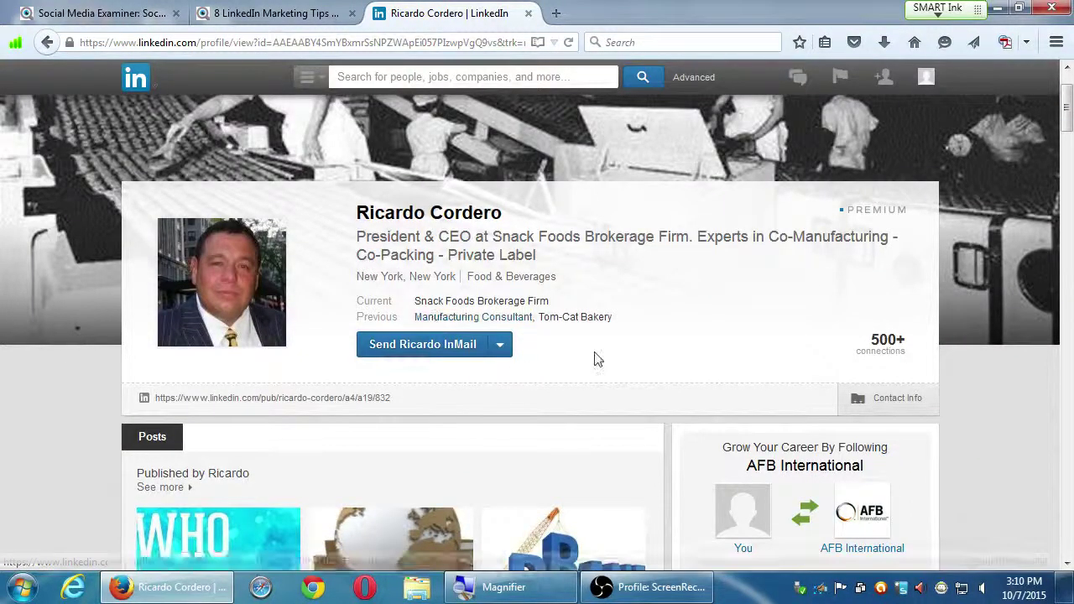
scroll(584, 359, down, 2)
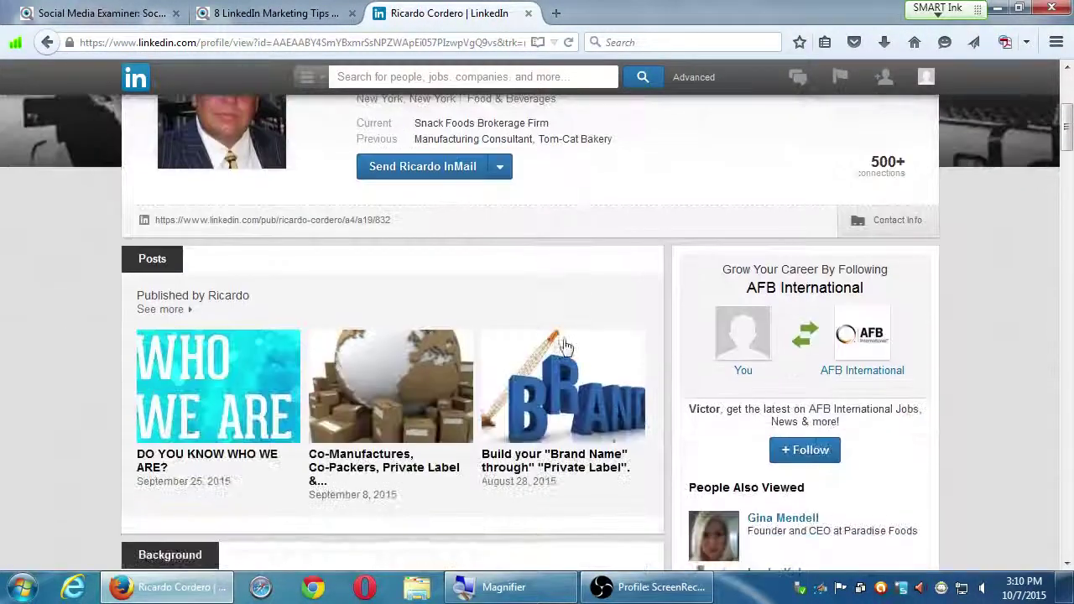
click(462, 182)
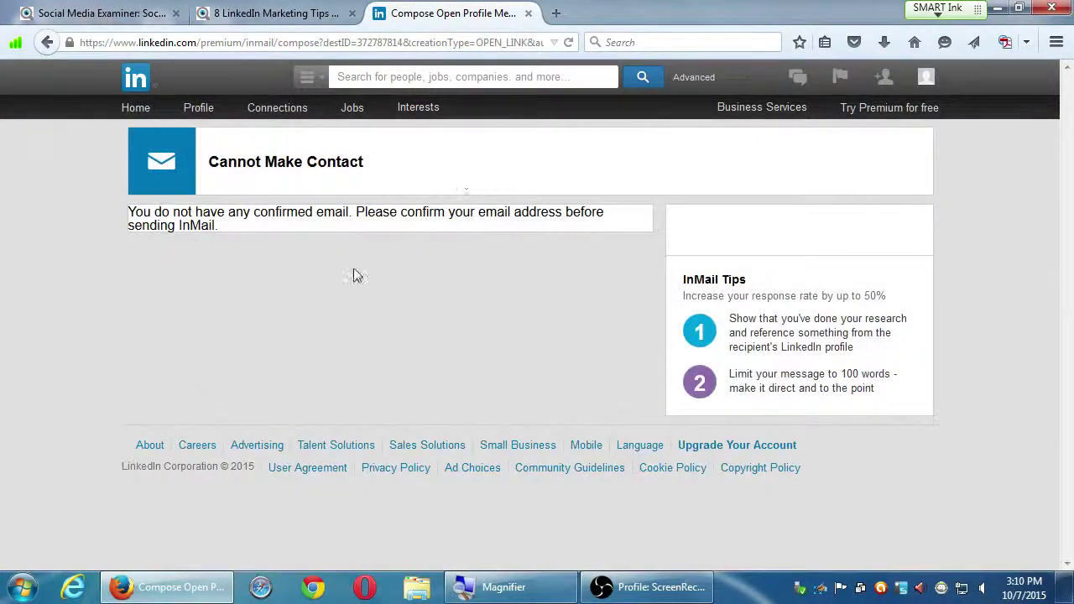
key(alt+Left)
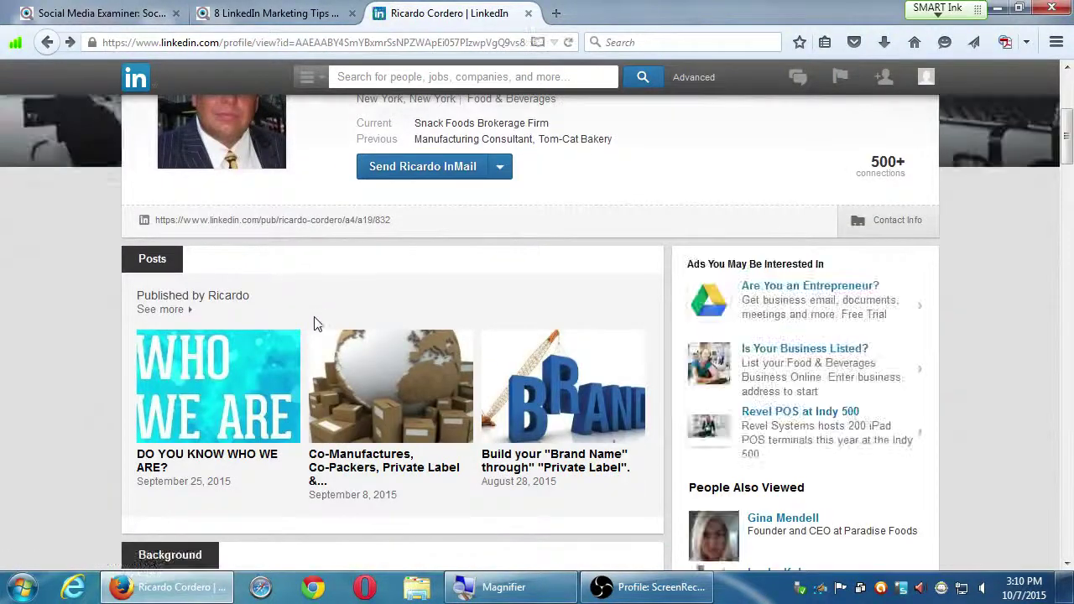
scroll(315, 311, down, 5)
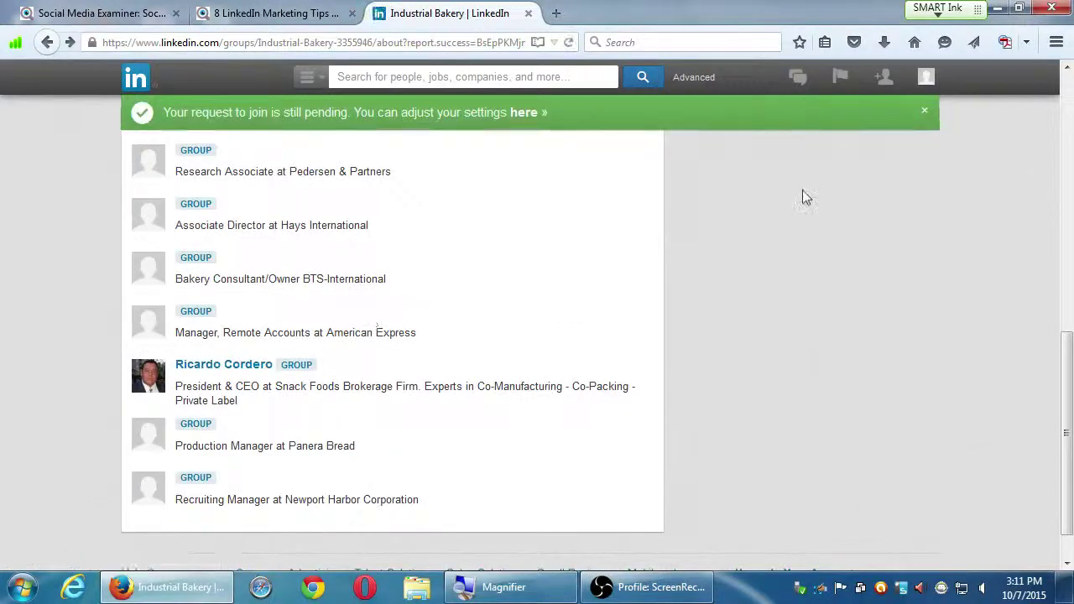
click(922, 138)
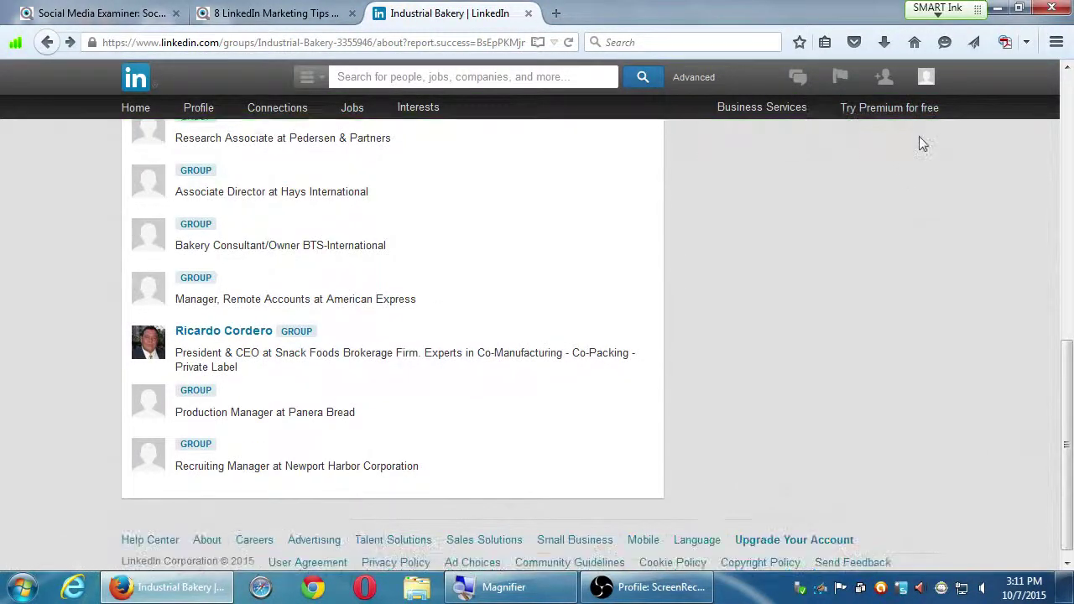
scroll(863, 378, up, 10)
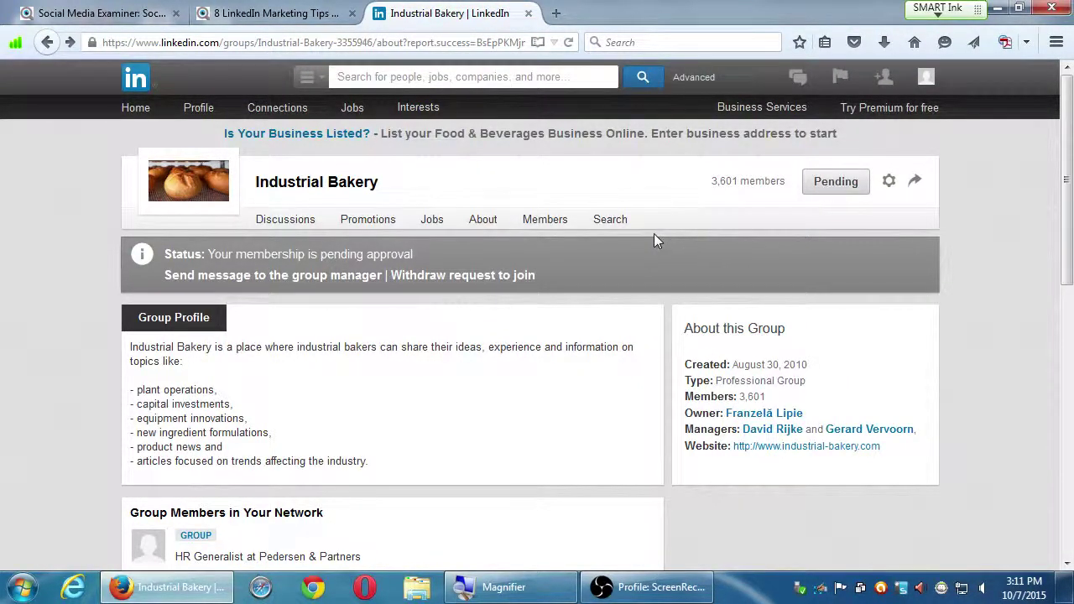
mouse_move(428, 104)
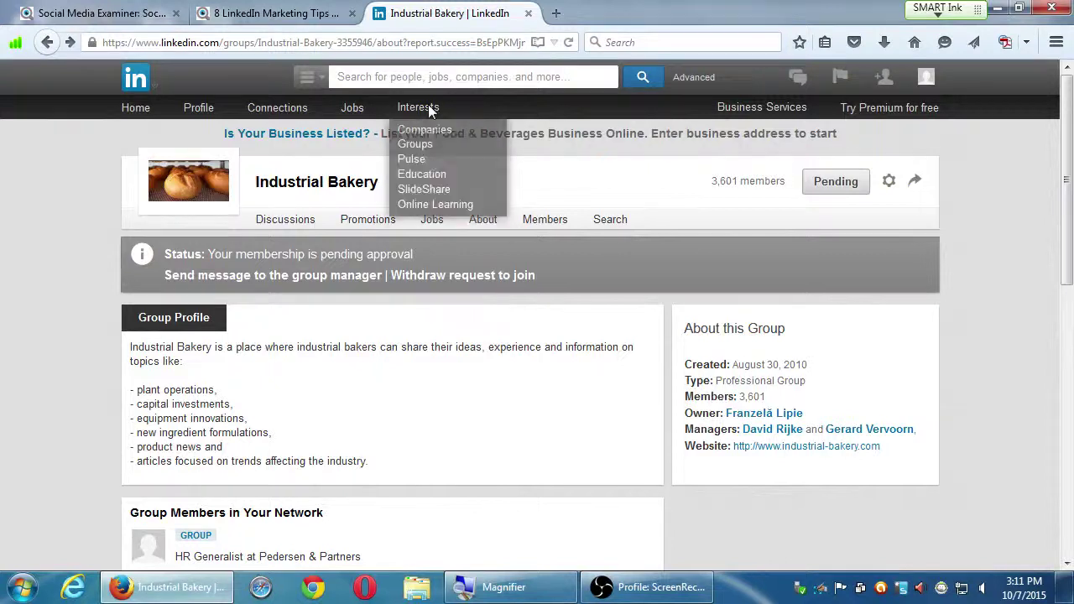
click(404, 154)
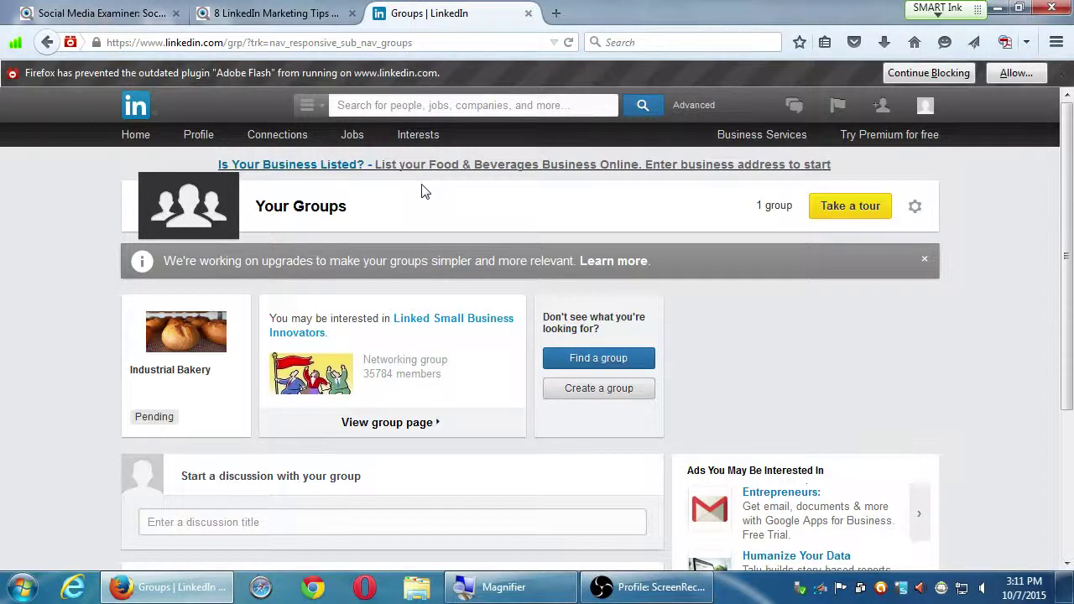
mouse_move(421, 136)
click(415, 204)
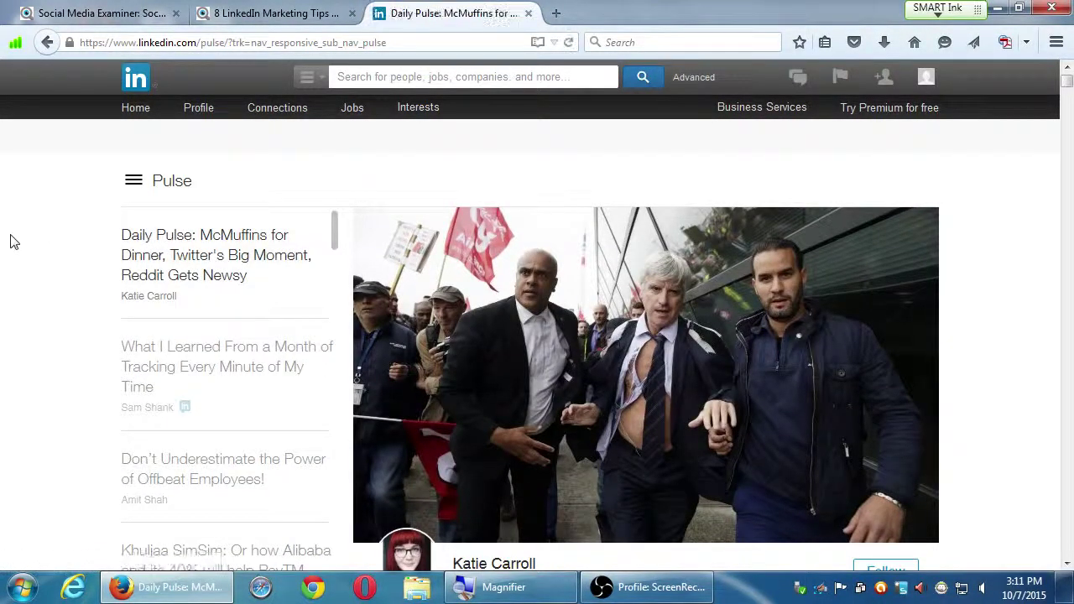
scroll(23, 244, down, 3)
scroll(22, 243, down, 3)
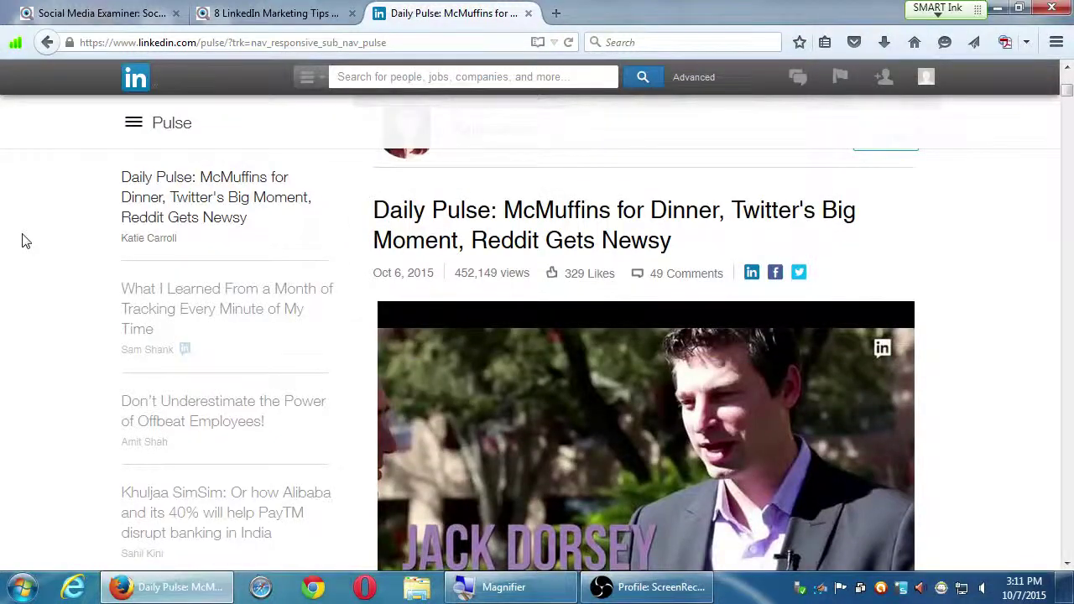
scroll(26, 241, down, 2)
scroll(26, 241, down, 5)
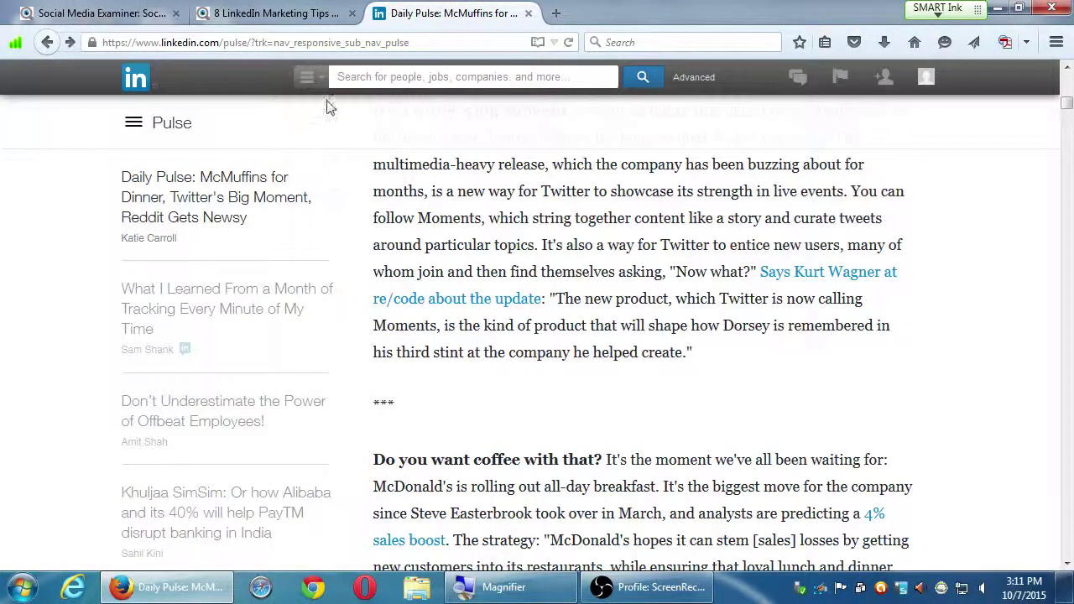
right_click(47, 42)
click(59, 105)
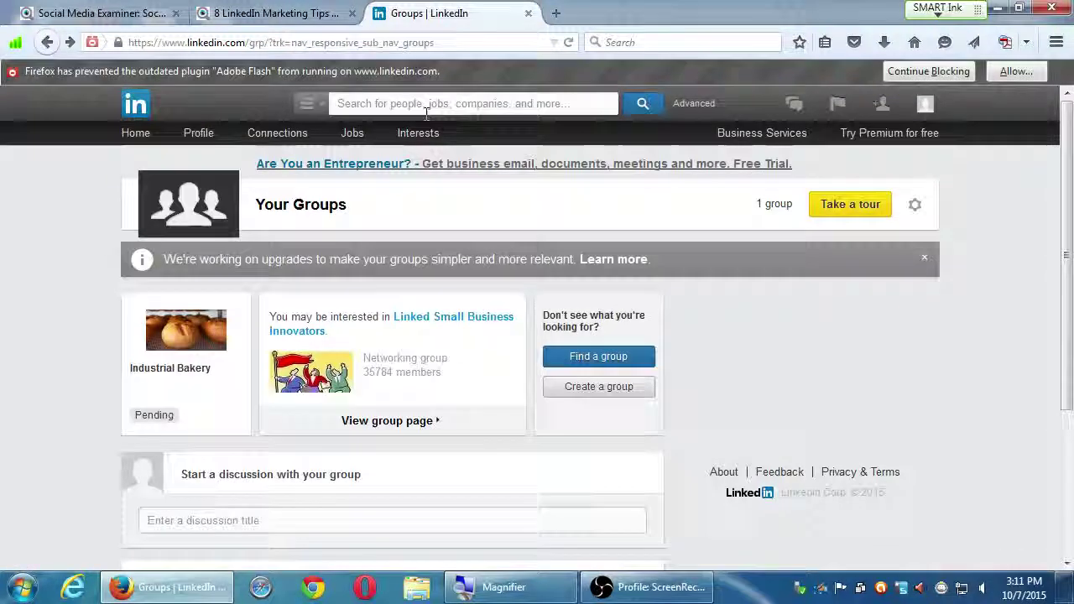
- Open the Company Pages Learn More FAQ from Companies, skim it, and return to the Companies tab
mouse_move(429, 144)
click(433, 162)
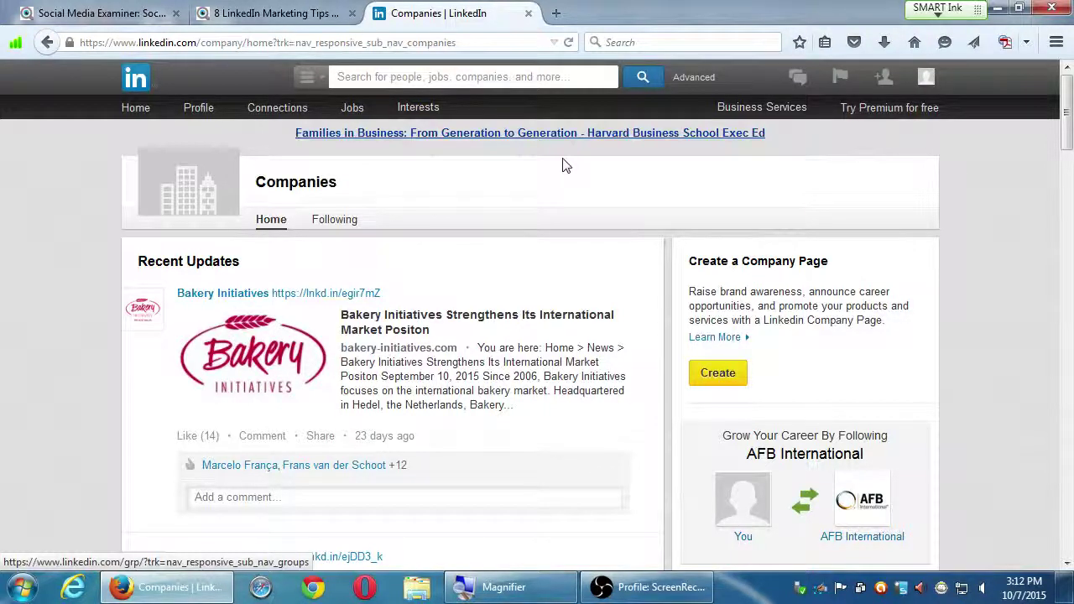
mouse_move(427, 104)
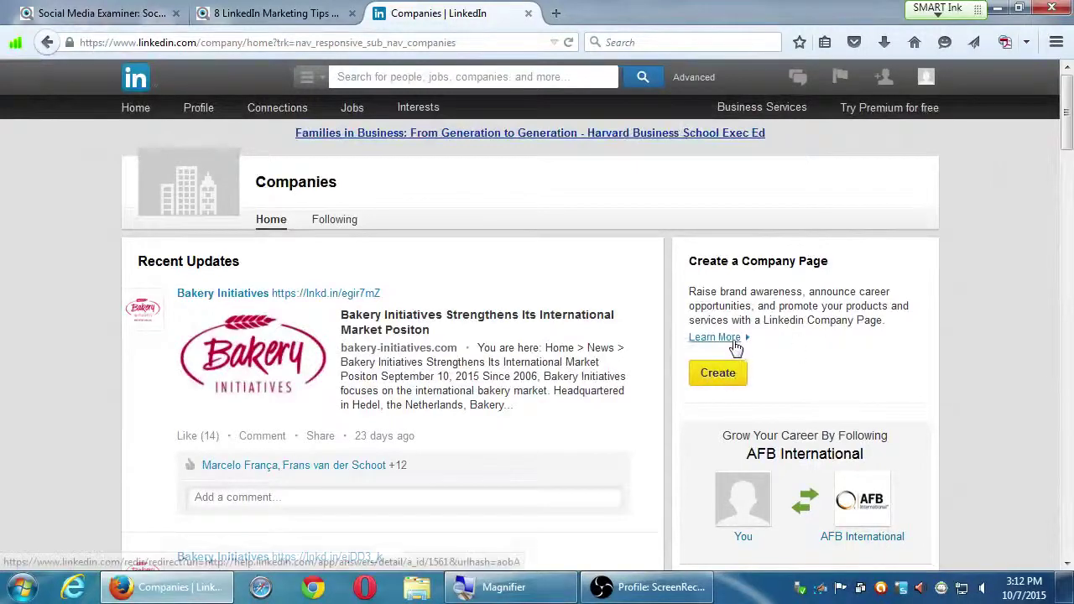
click(634, 333)
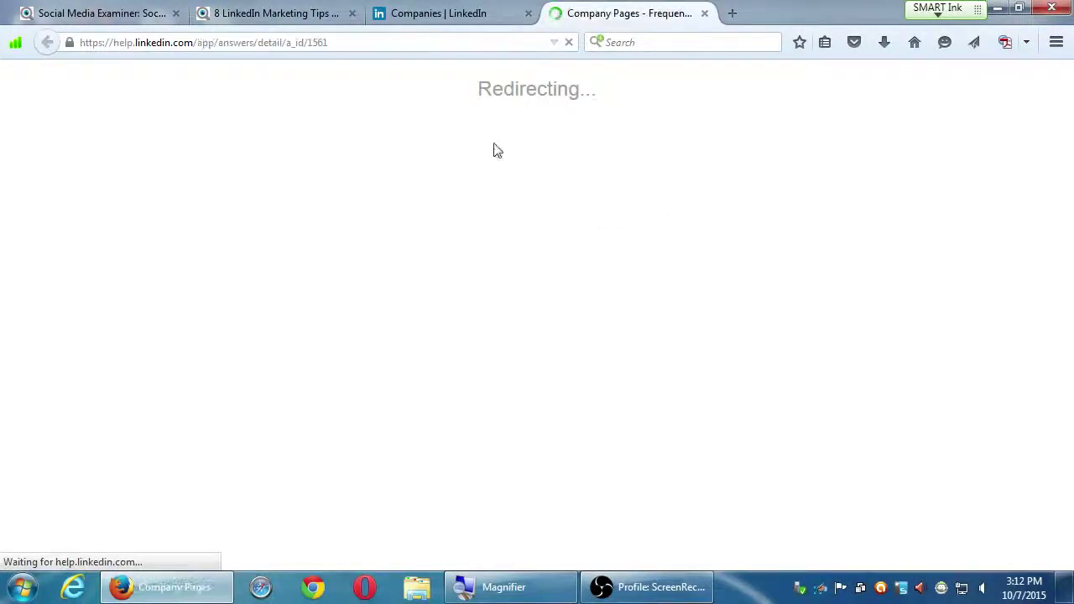
scroll(579, 437, down, 4)
scroll(579, 437, down, 8)
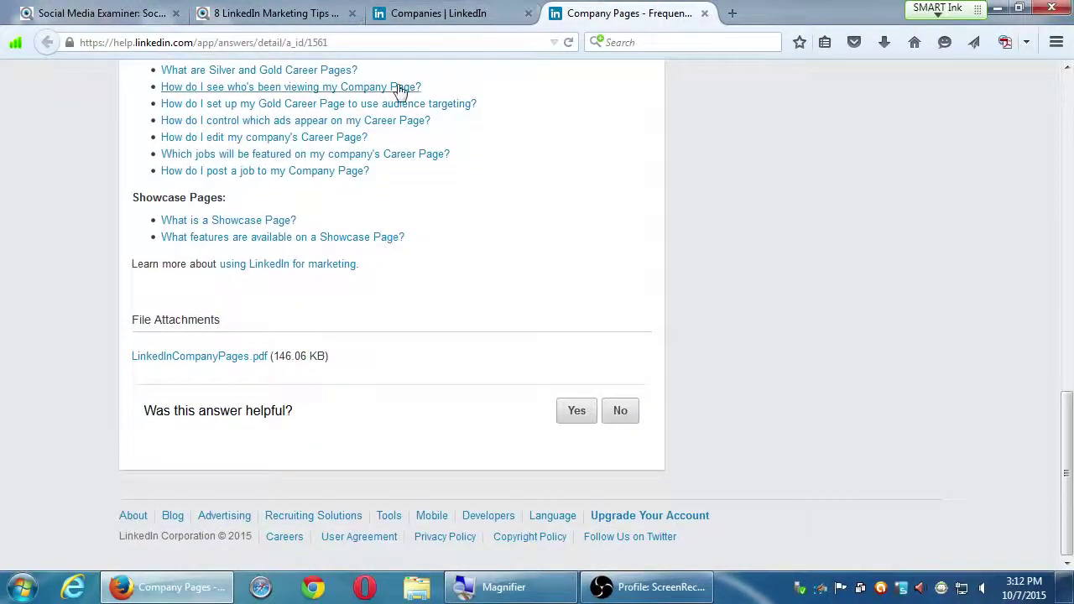
click(472, 16)
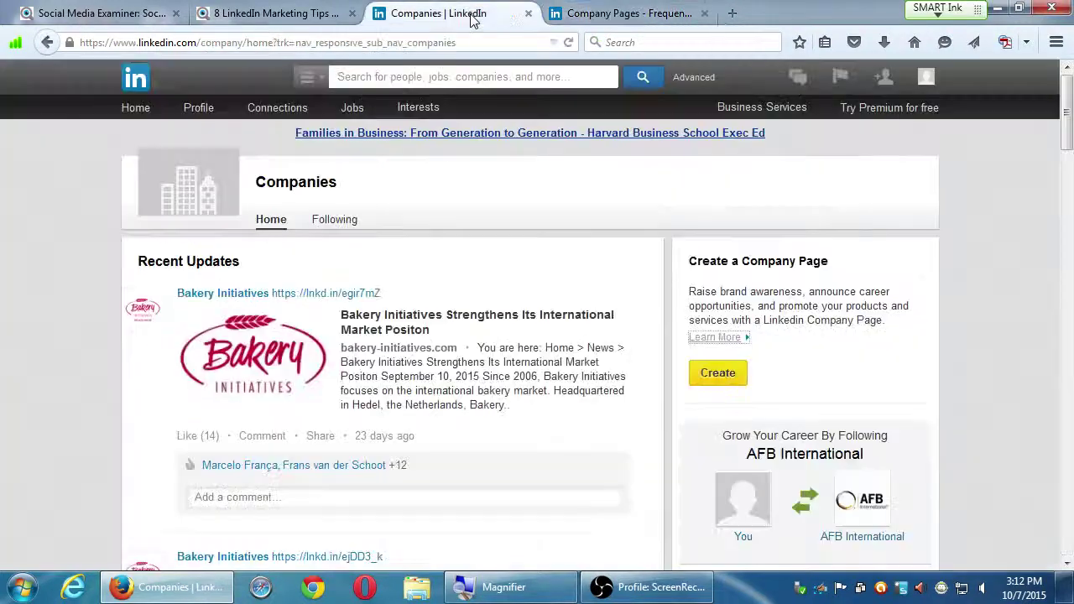
- Submit a bakery company page with name, work e-mail and representative confirmation, then go back after refusal
click(718, 375)
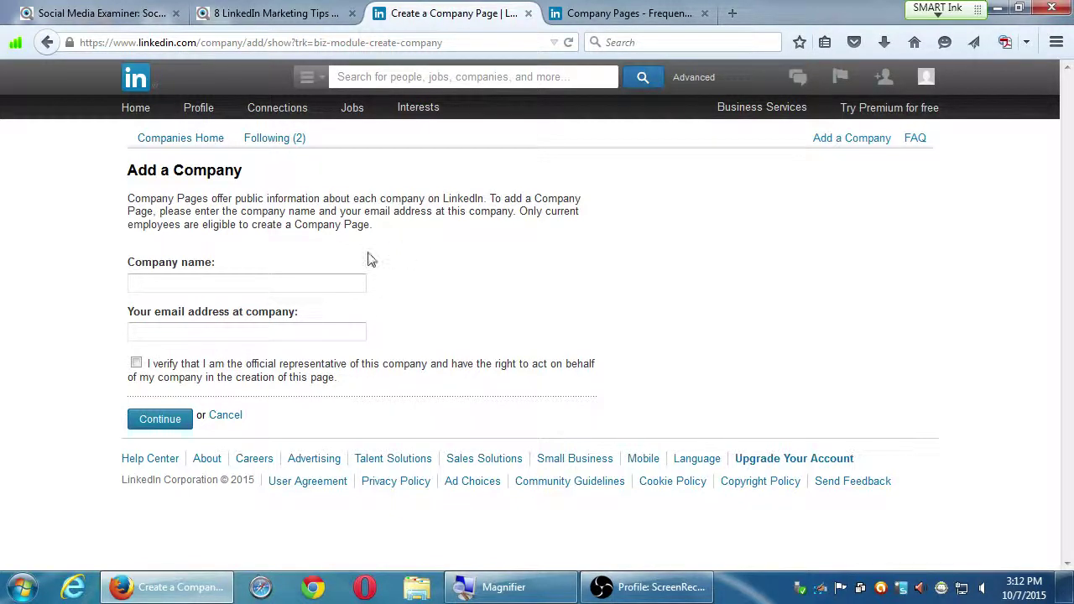
click(310, 275)
text(Victor's Bakery)
key(Tab)
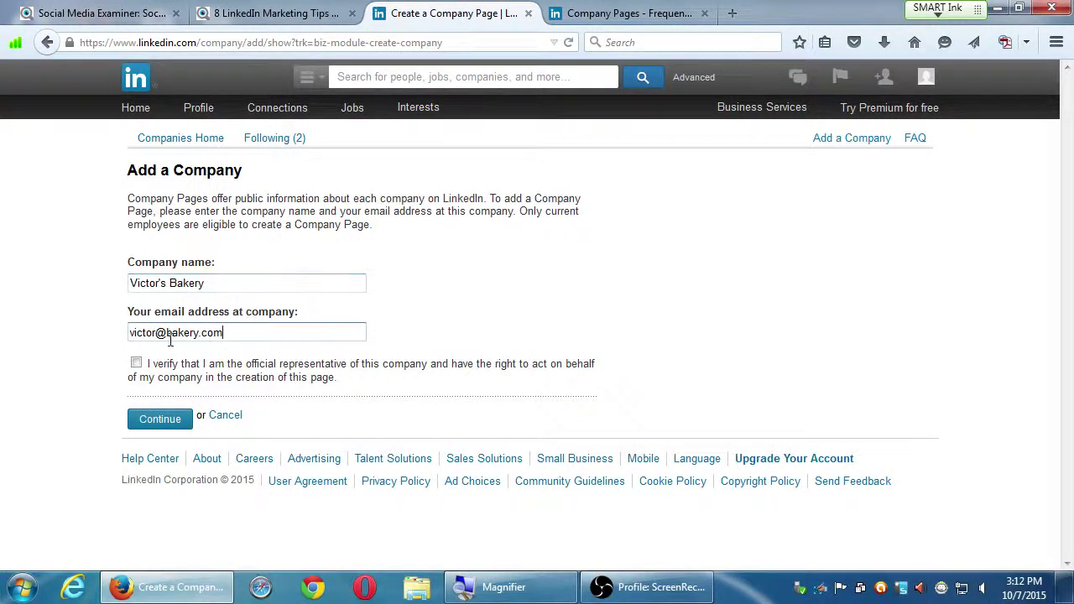
click(136, 363)
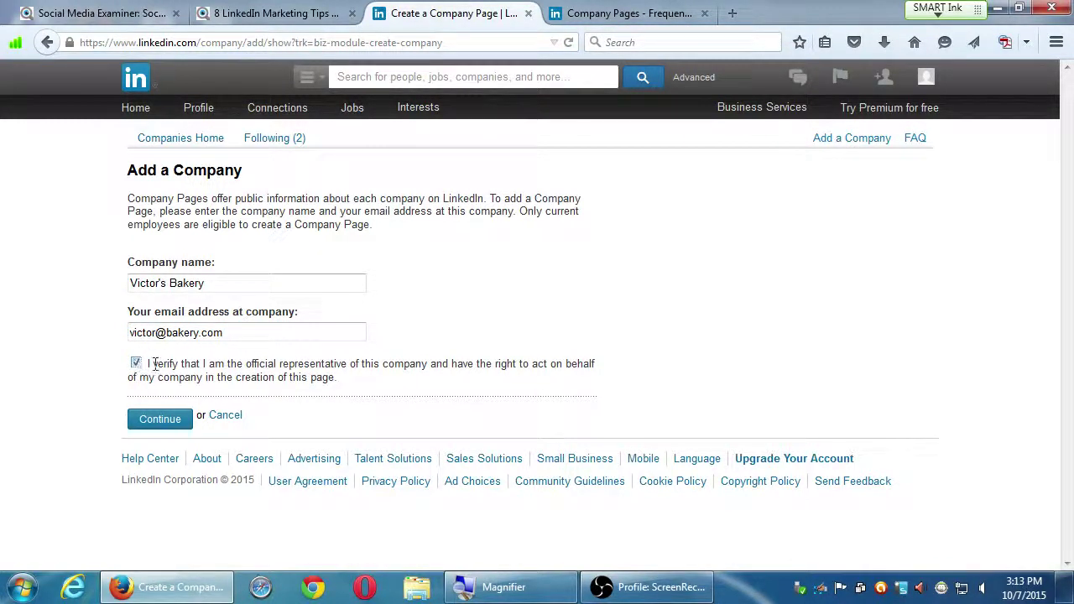
click(157, 422)
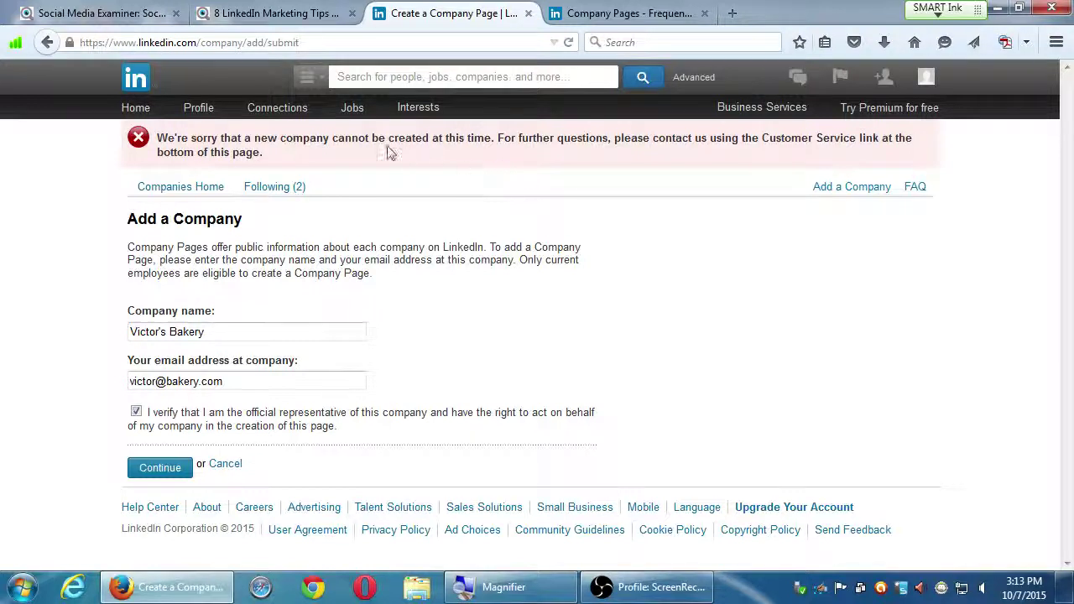
key(alt+Left)
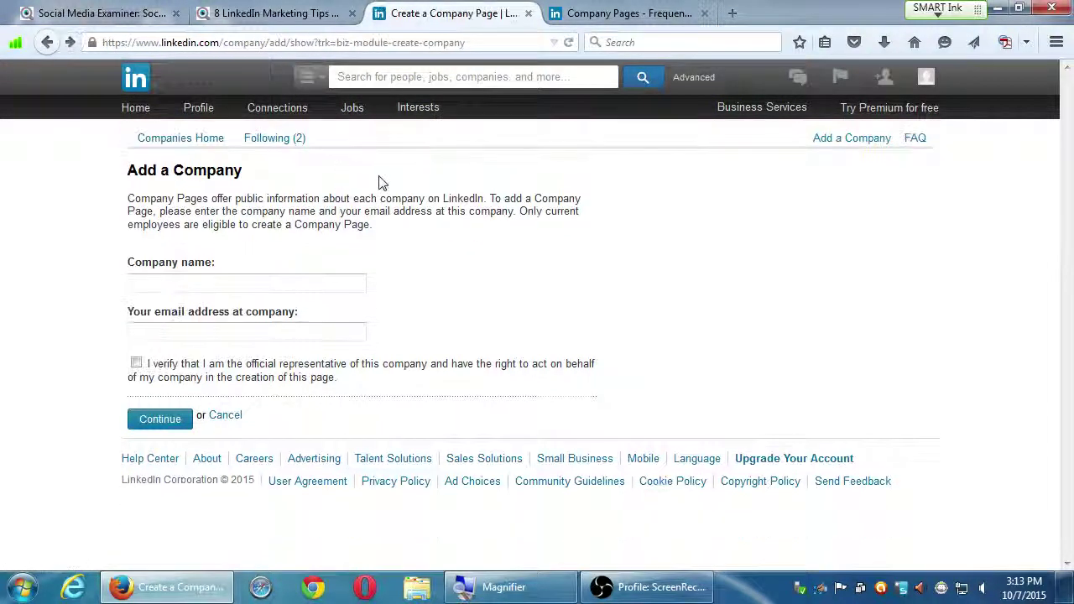
mouse_move(408, 106)
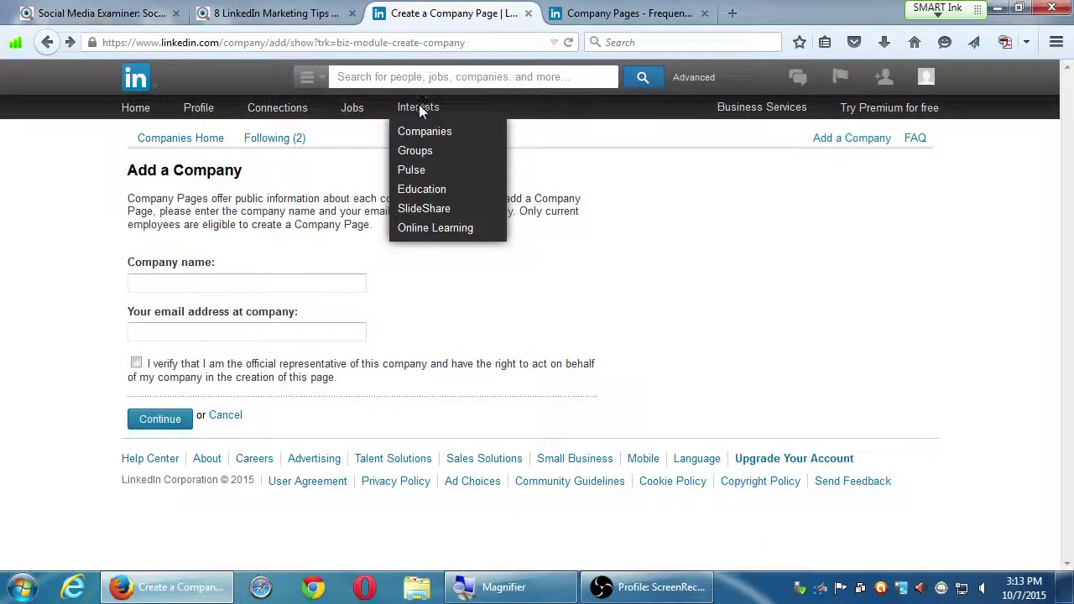
click(426, 134)
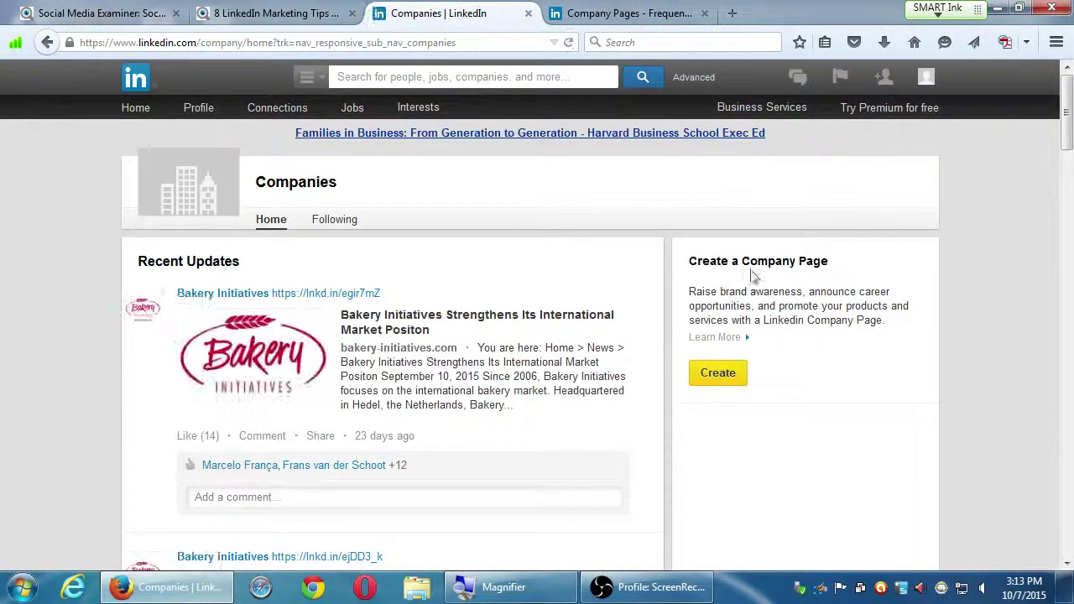
drag(744, 262, 812, 371)
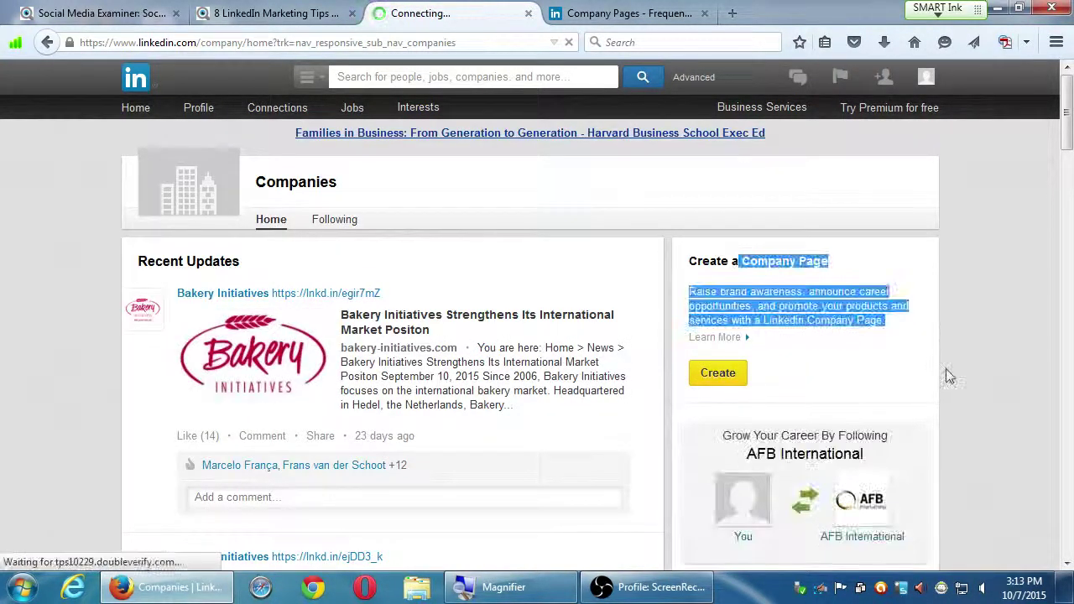
click(950, 351)
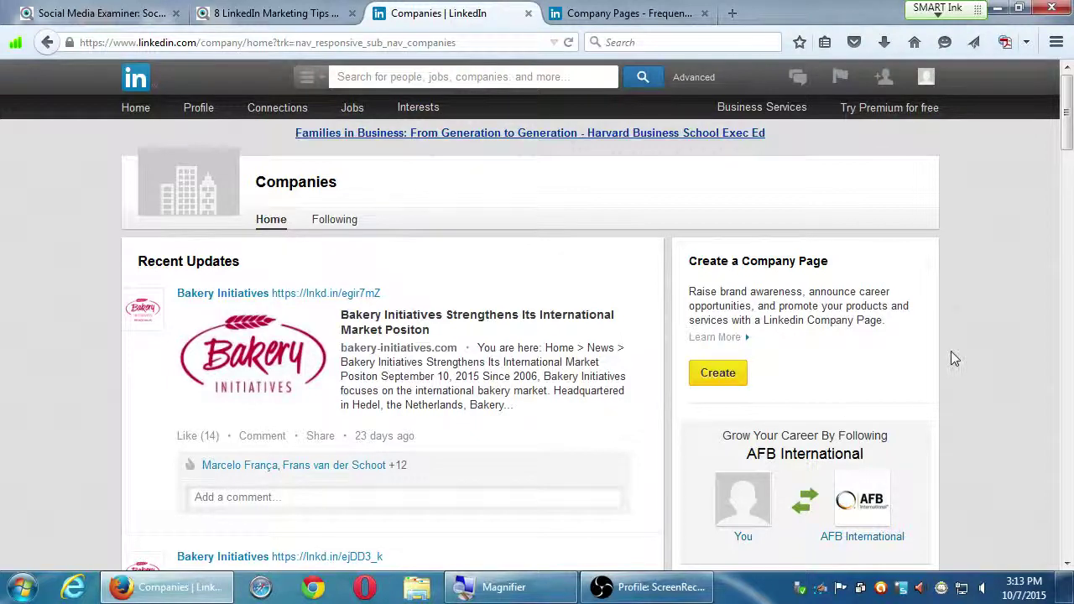
click(721, 378)
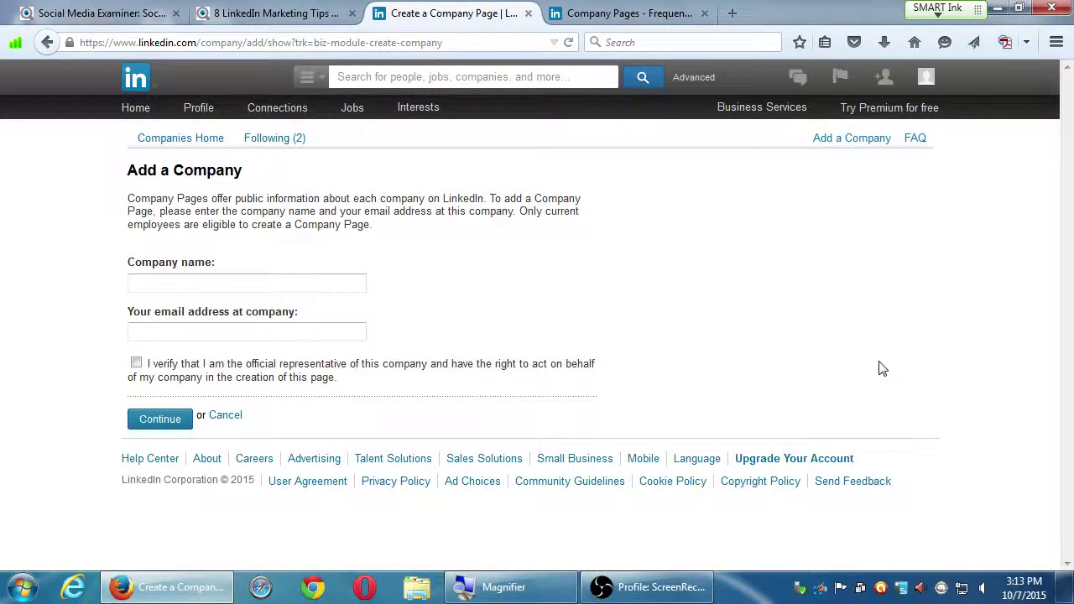
- Go back from the Add a Company form to the Companies home page
key(alt+Left)
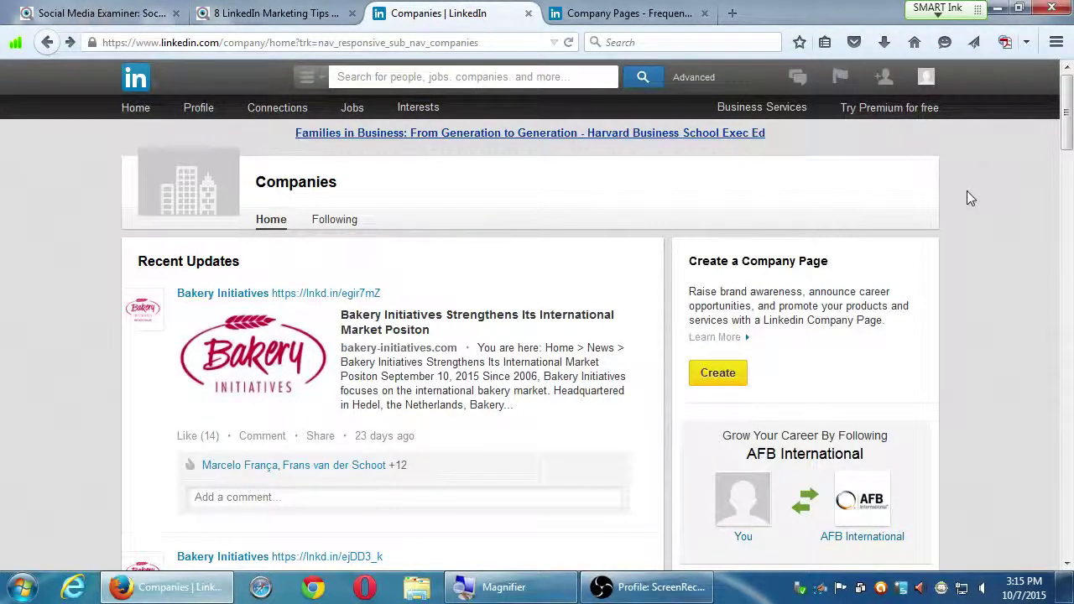
- Scroll through the Bakery Initiatives updates on the Companies home page, then jump back to the top
scroll(906, 232, down, 2)
scroll(704, 461, down, 3)
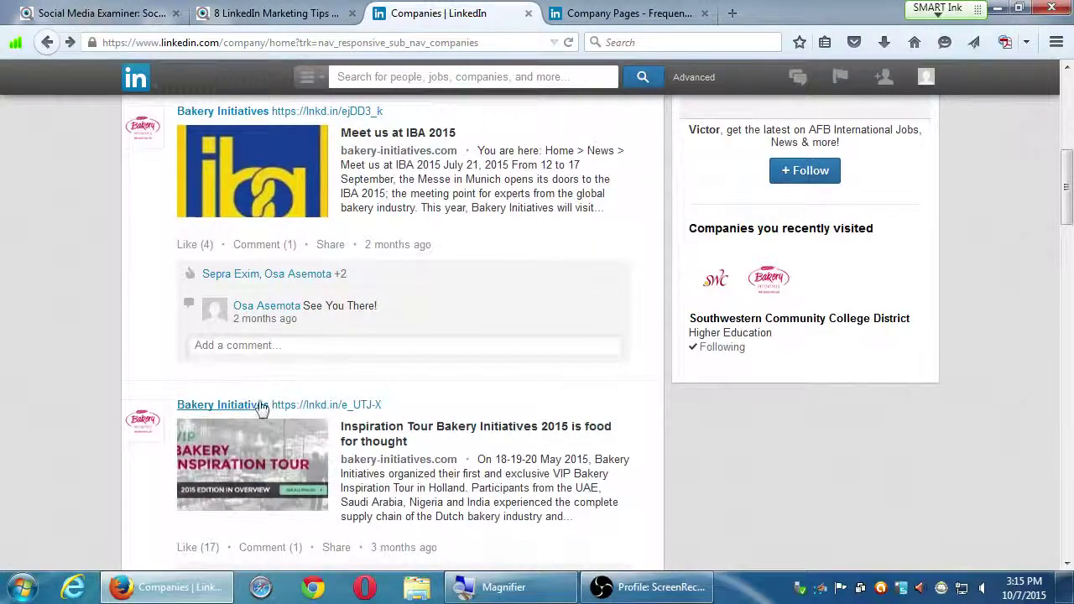
scroll(430, 382, down, 1)
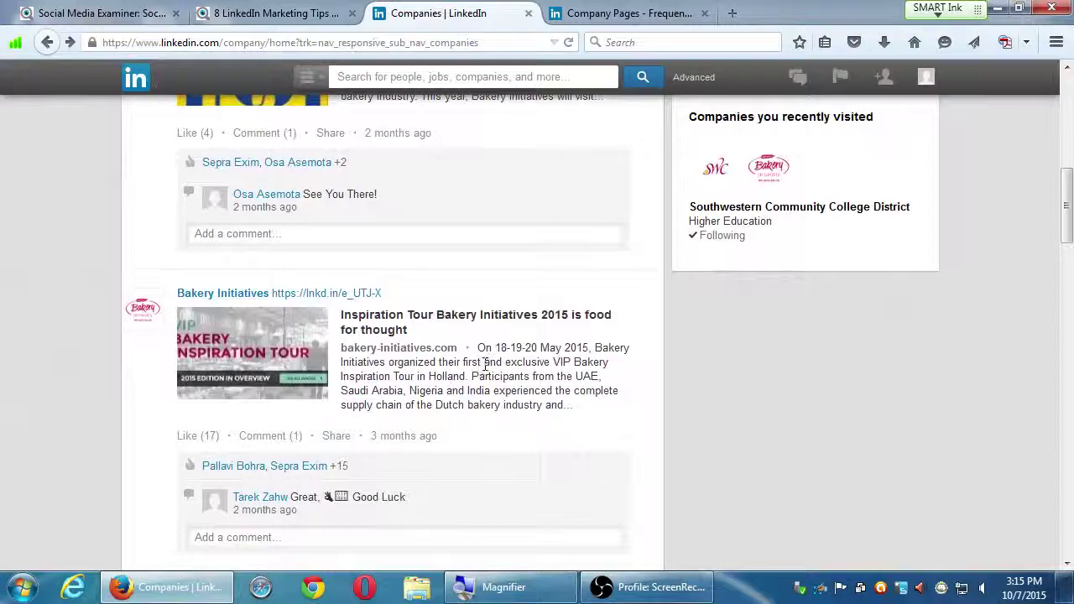
scroll(518, 403, up, 2)
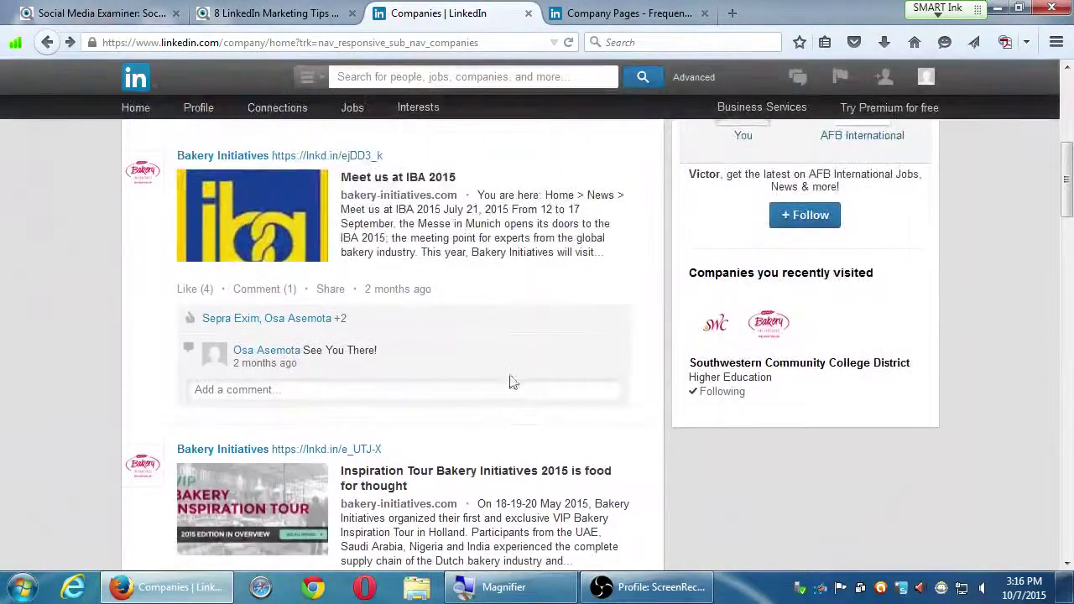
scroll(433, 326, down, 1)
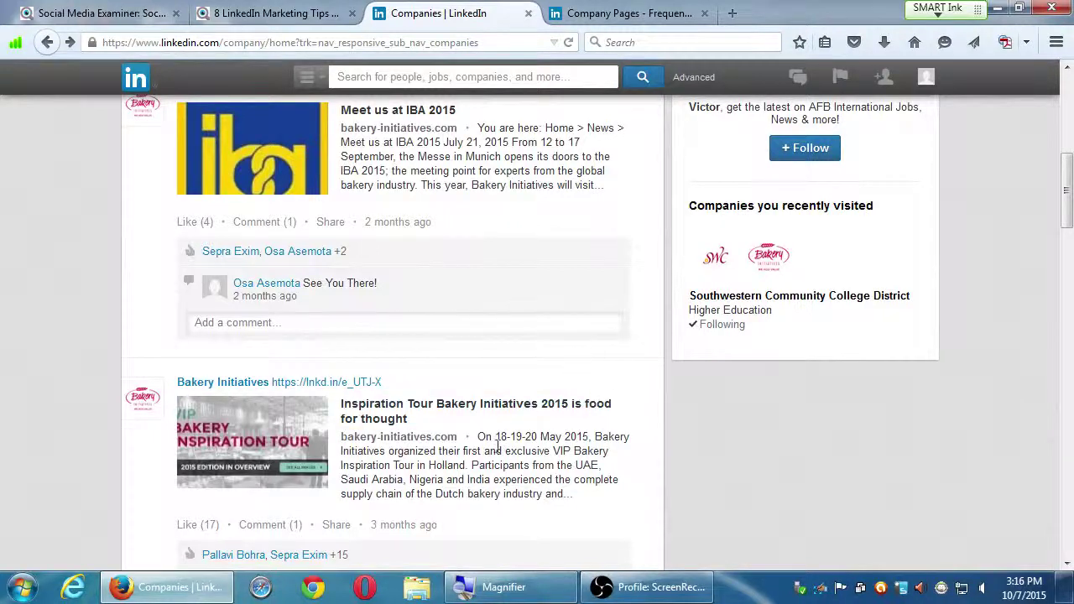
scroll(468, 431, down, 2)
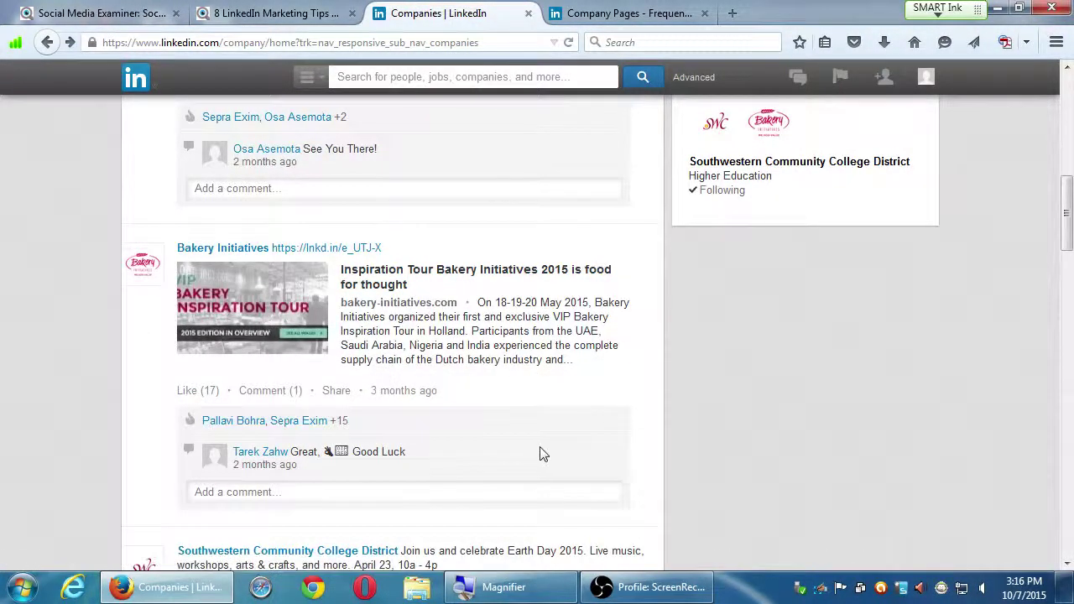
scroll(541, 453, down, 3)
scroll(541, 453, down, 2)
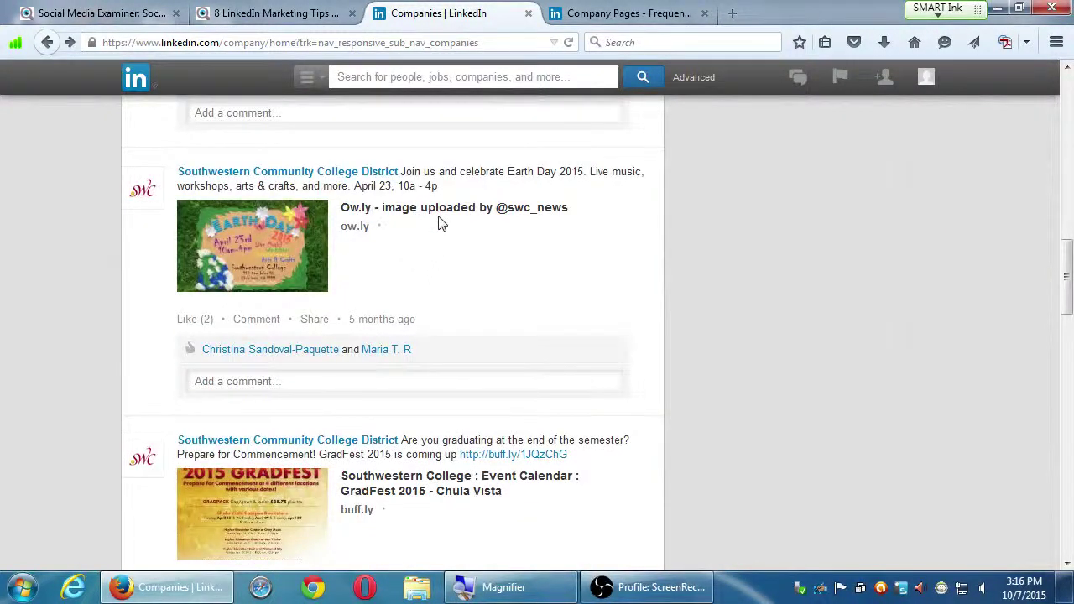
scroll(541, 438, down, 1)
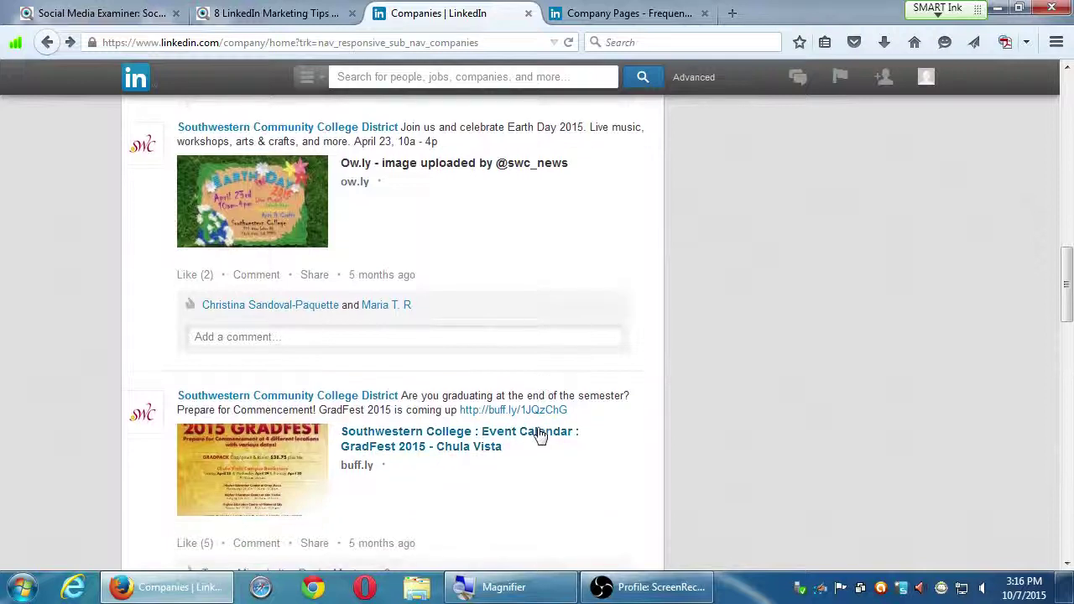
scroll(500, 426, down, 2)
scroll(500, 420, down, 1)
scroll(733, 369, down, 3)
scroll(753, 248, down, 4)
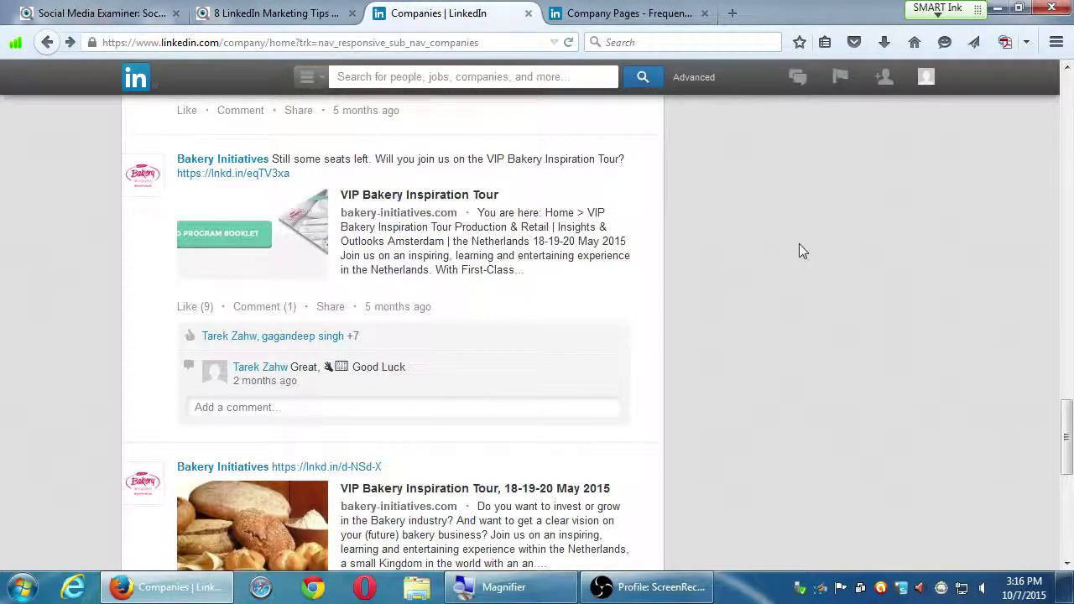
key(Home)
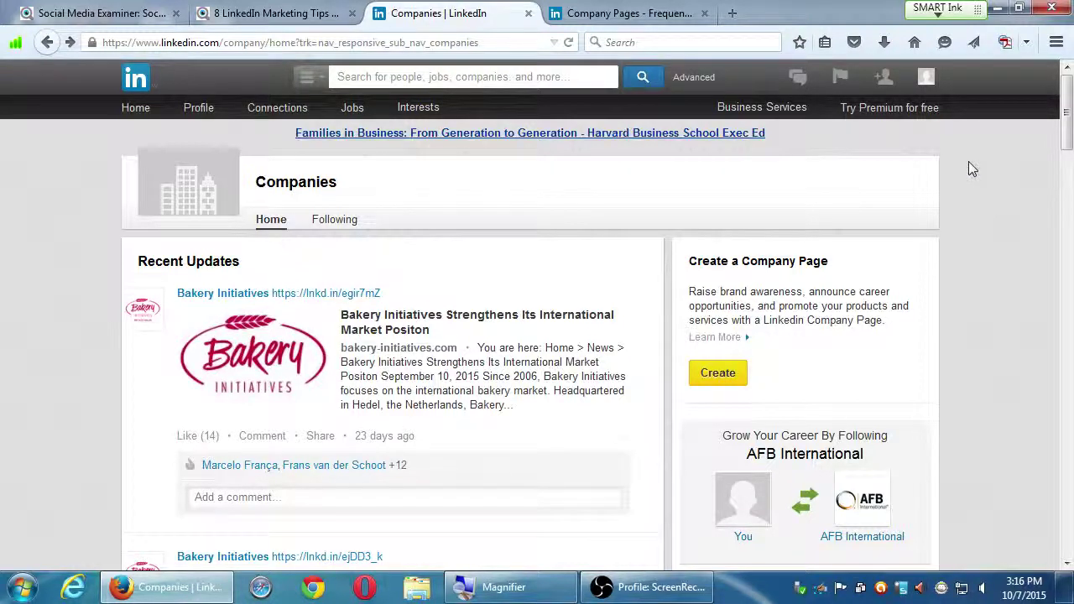
- Start a new company page and enter a work e-mail, replacing the yahoo.com domain with the bakery's own
click(732, 371)
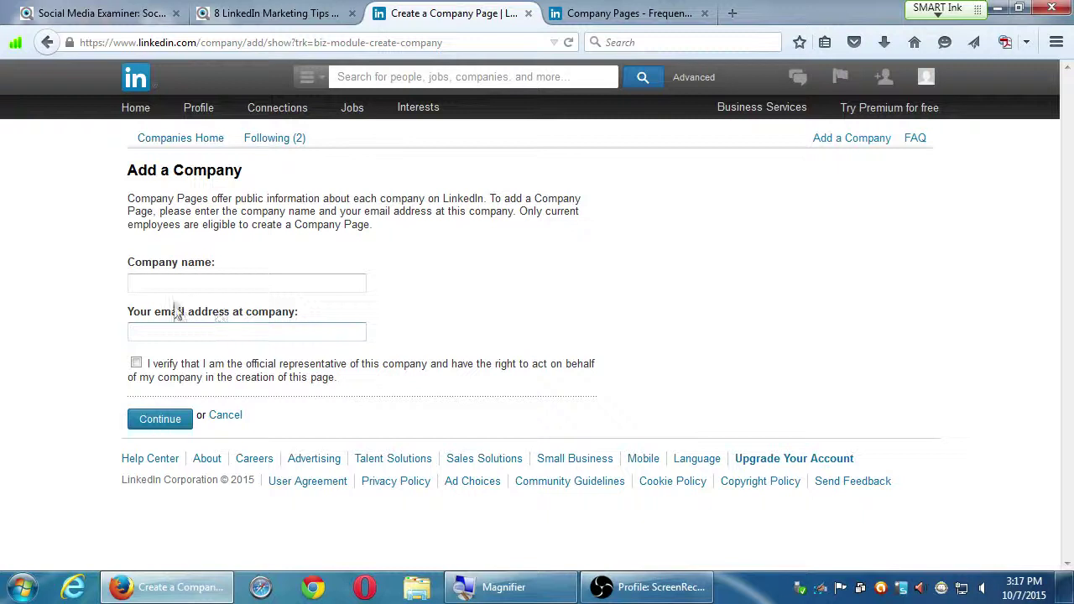
click(252, 340)
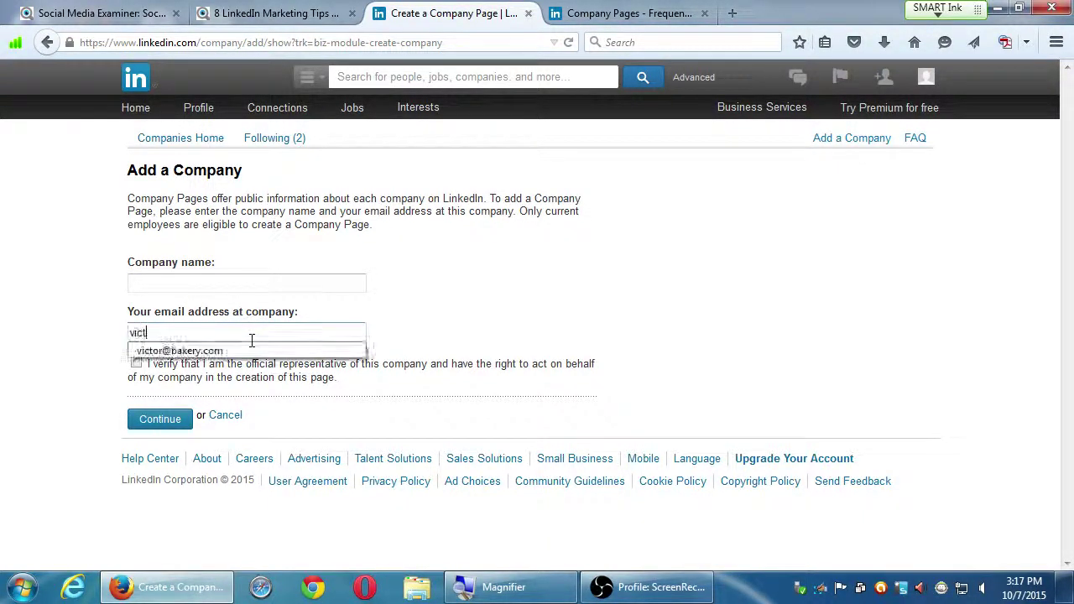
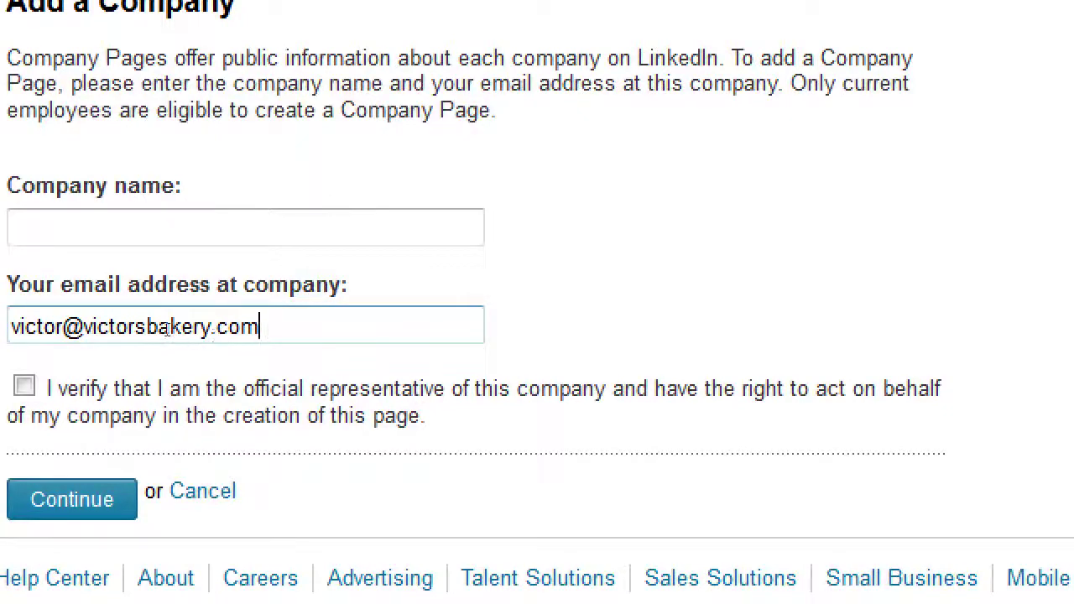
drag(82, 327, 302, 325)
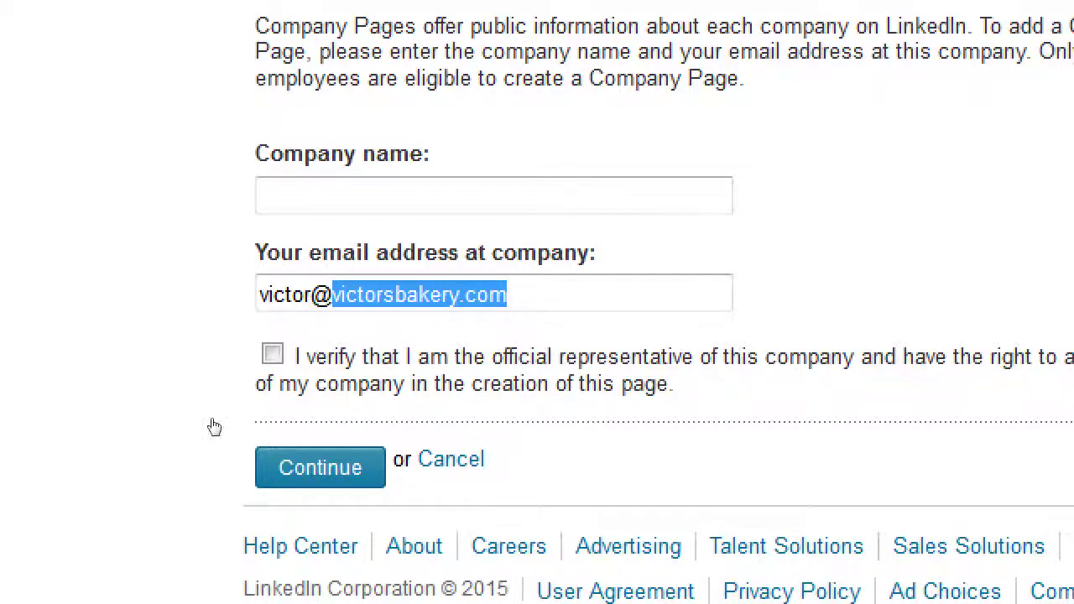
key(End)
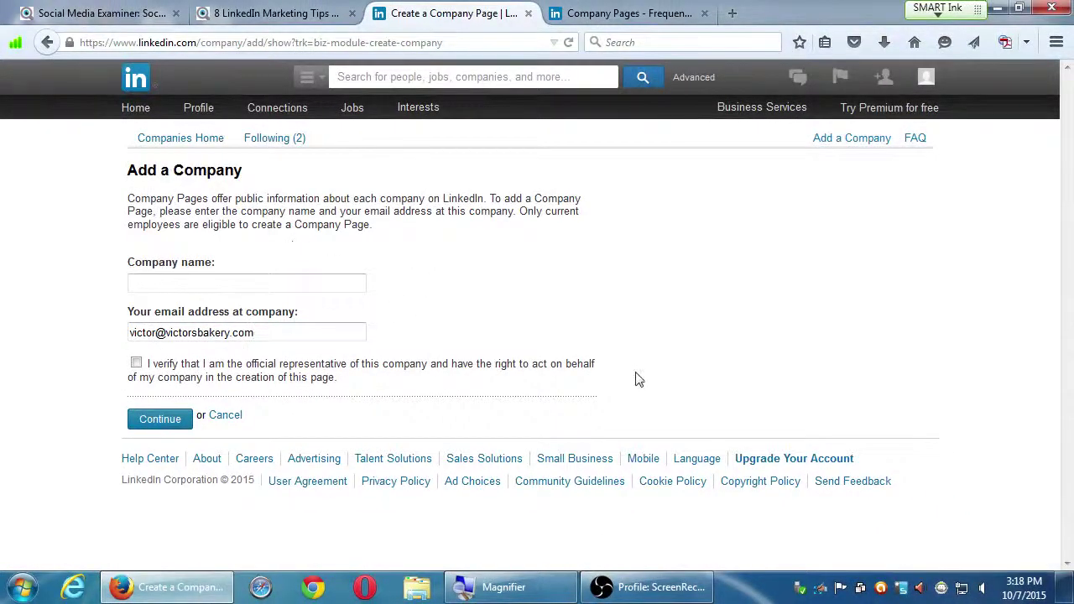
mouse_move(426, 110)
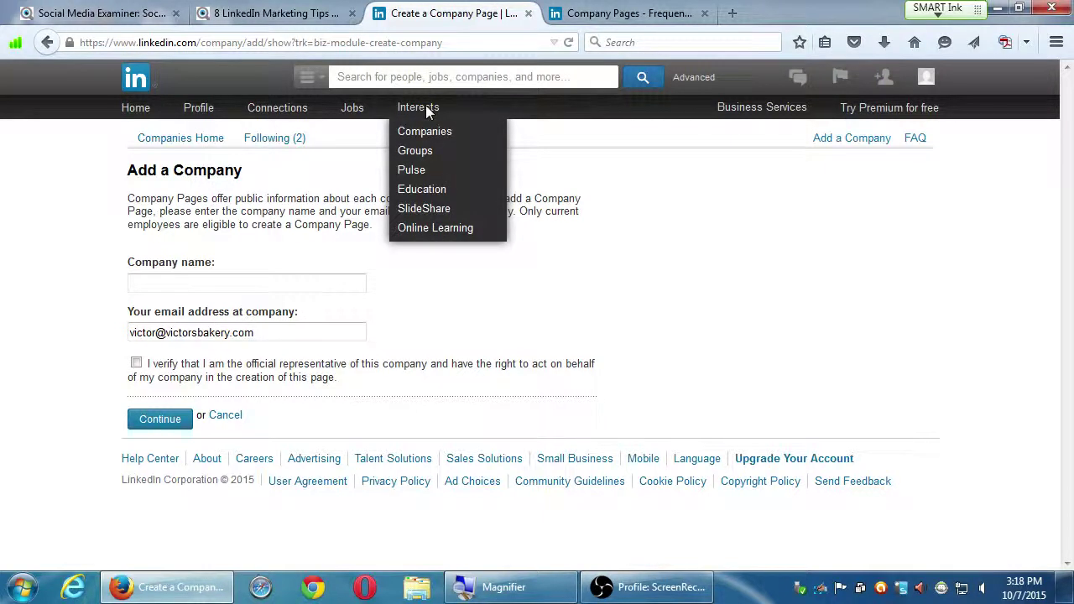
- Look through your own profile page, then return to the LinkedIn home page
click(196, 113)
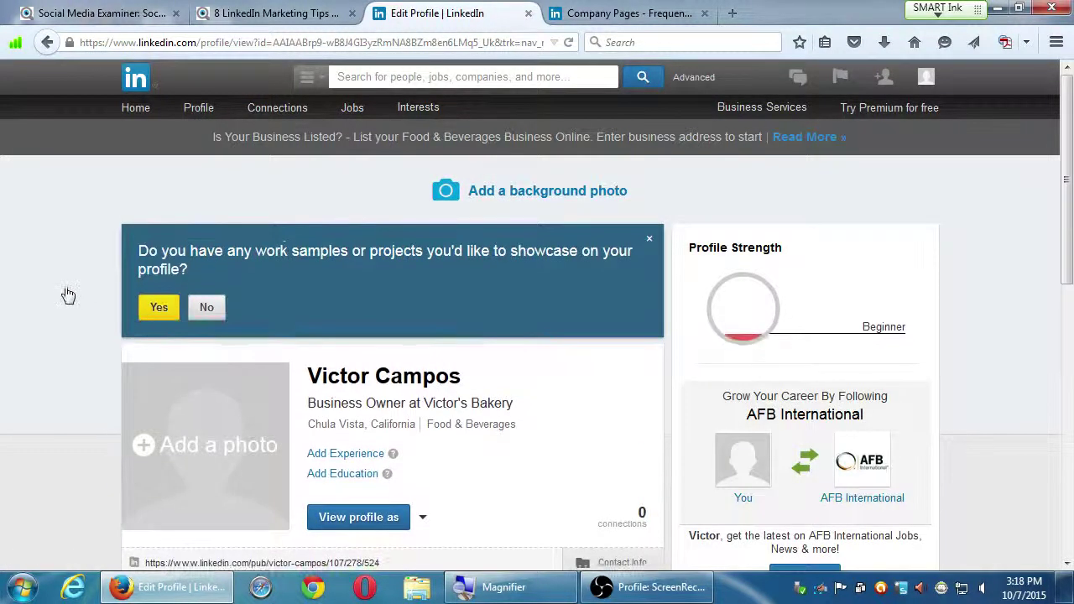
scroll(59, 292, down, 3)
scroll(59, 286, down, 5)
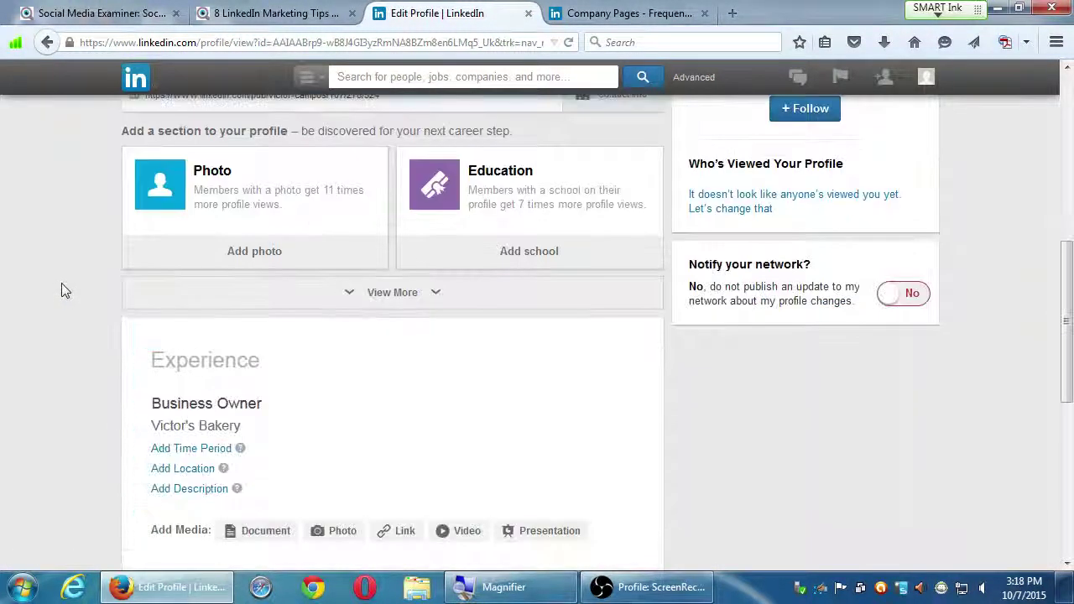
scroll(68, 285, down, 6)
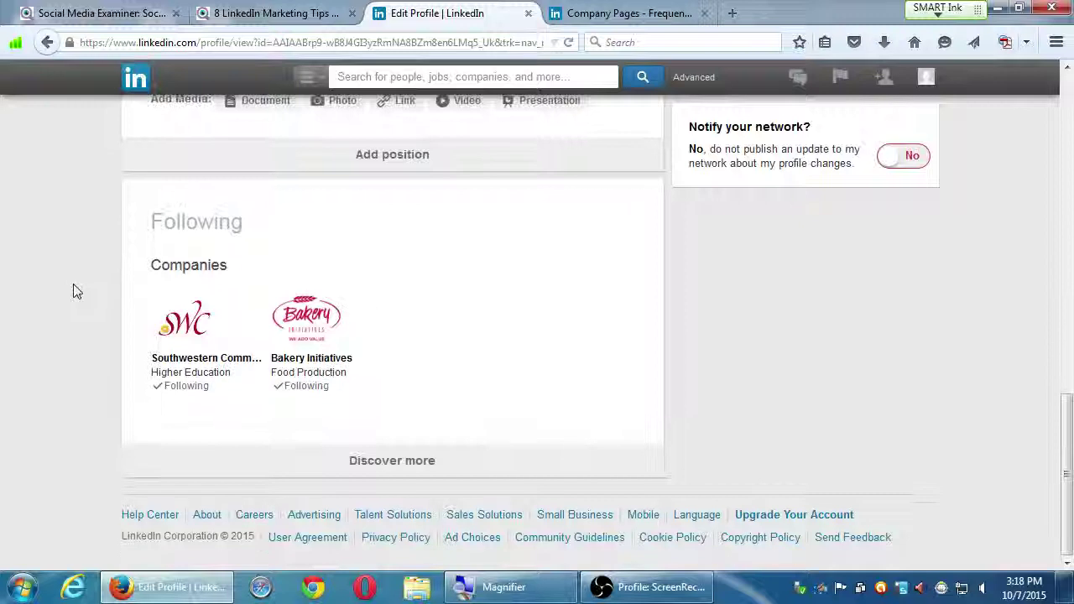
scroll(74, 282, up, 7)
scroll(75, 285, up, 7)
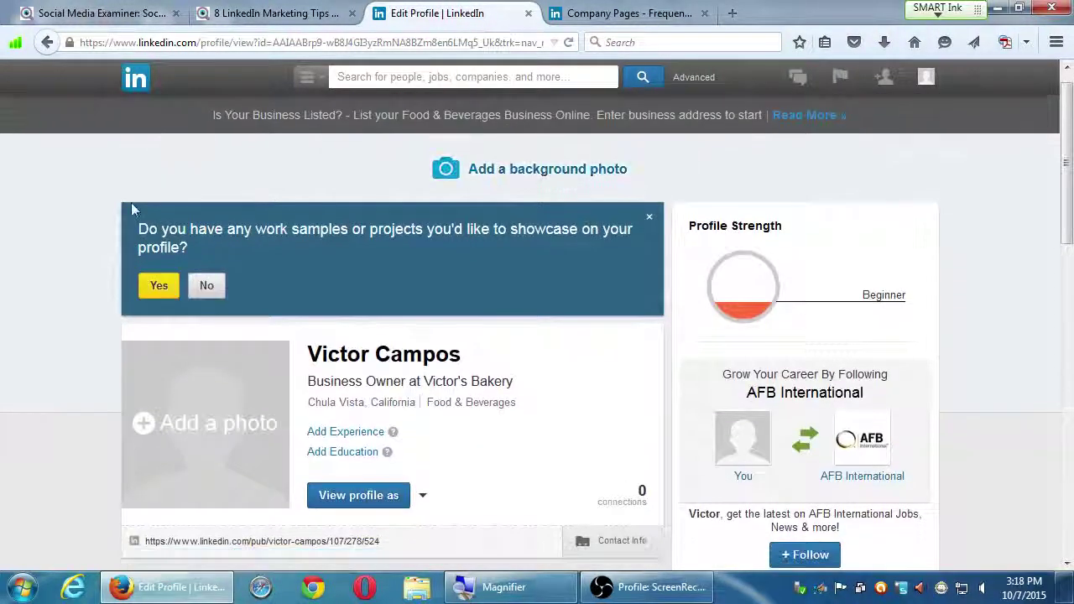
click(136, 109)
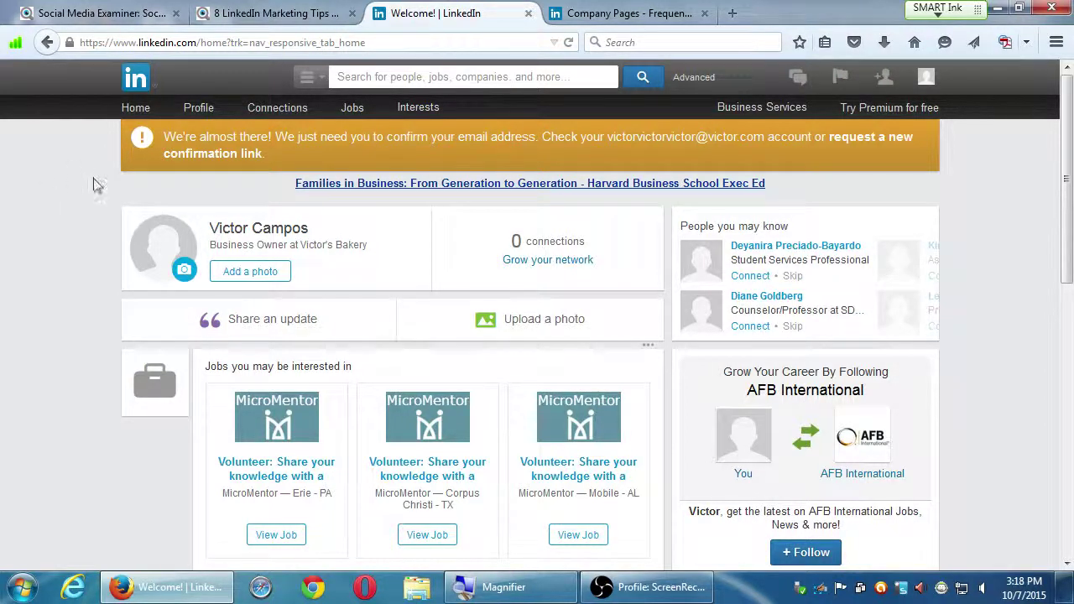
scroll(77, 178, down, 5)
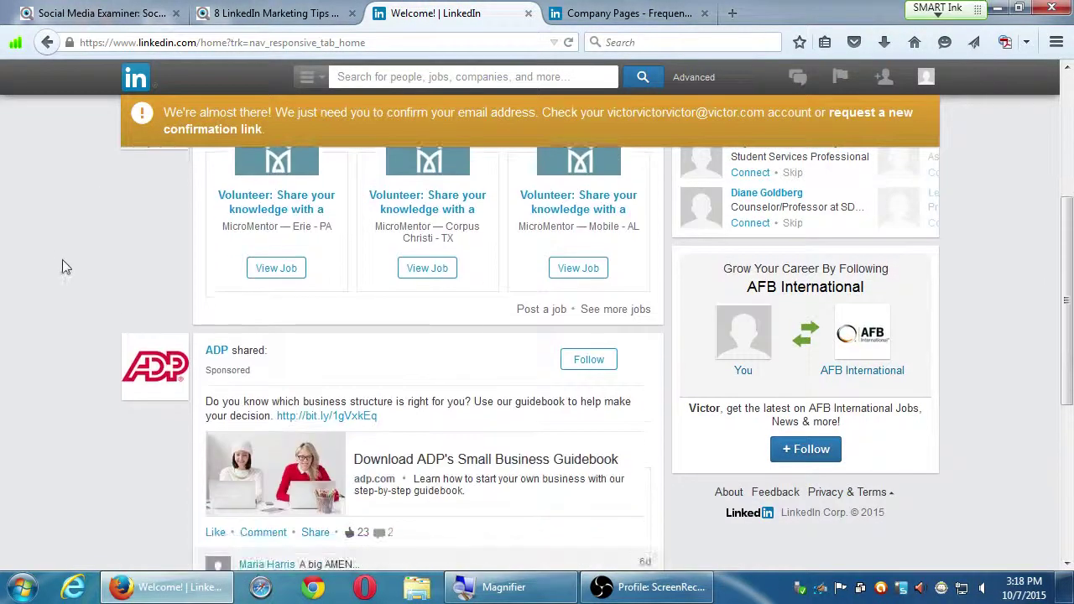
scroll(71, 231, down, 2)
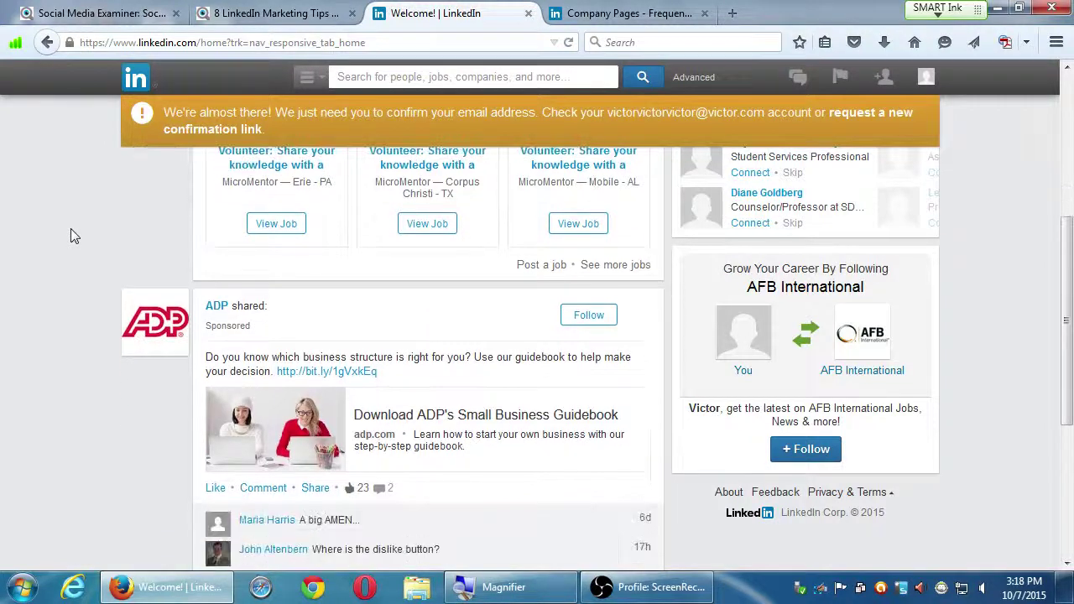
scroll(80, 227, down, 6)
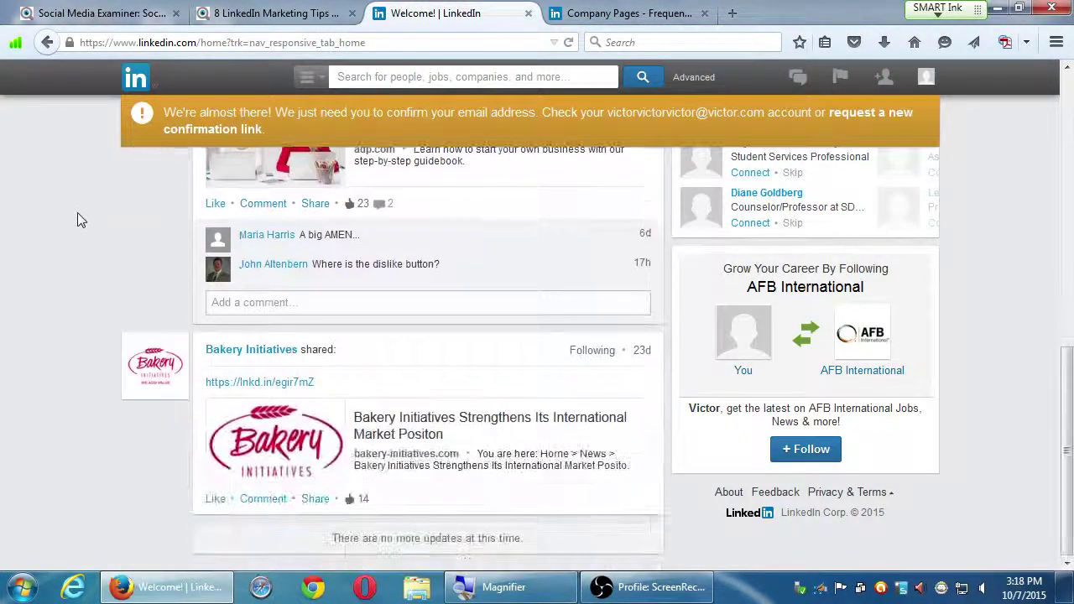
scroll(77, 215, up, 15)
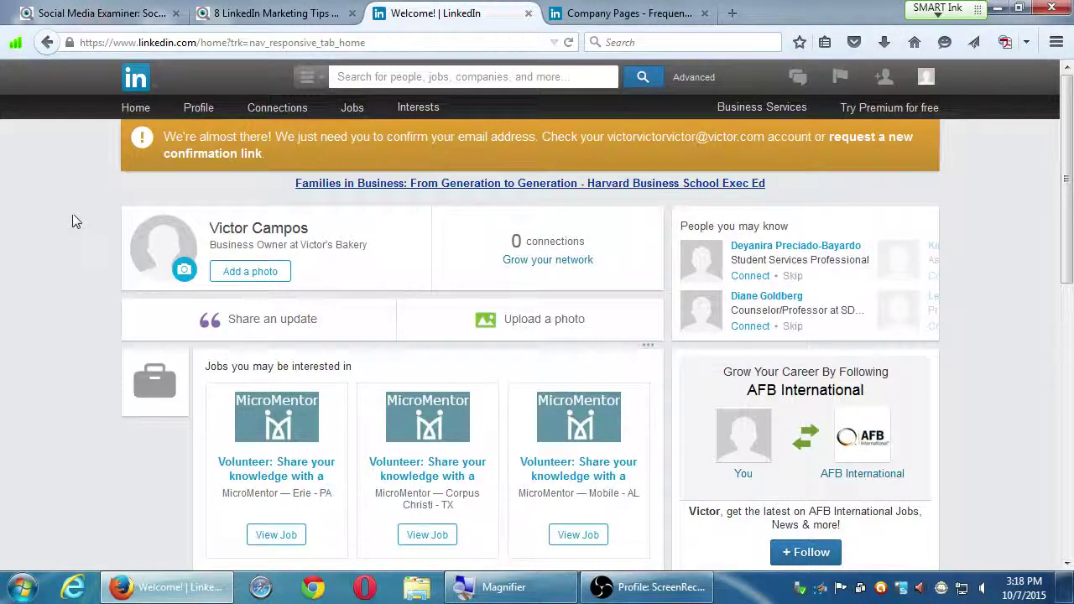
click(139, 112)
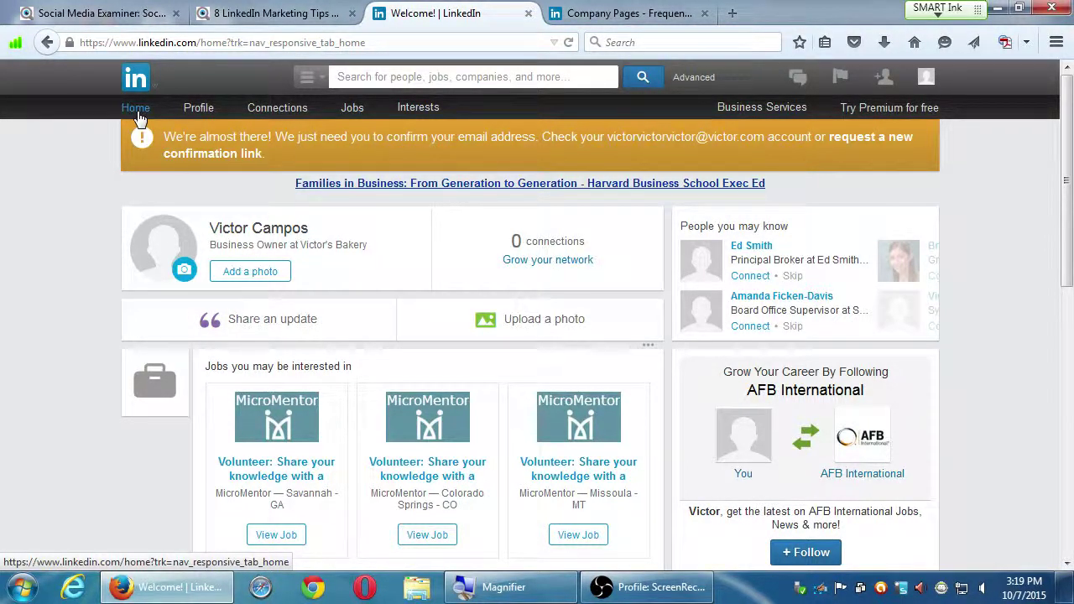
click(280, 323)
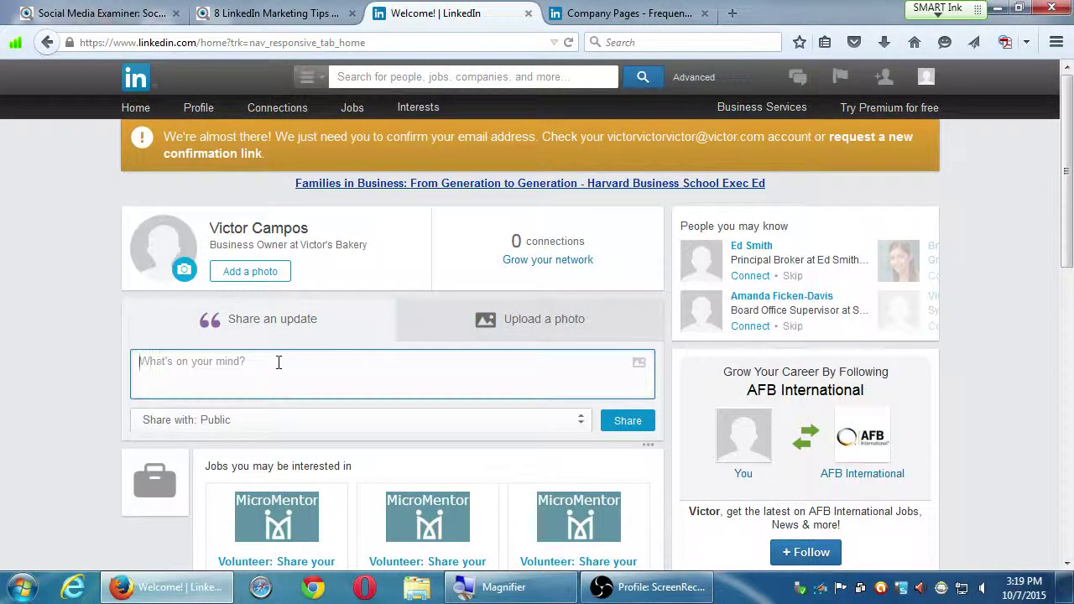
text(Just)
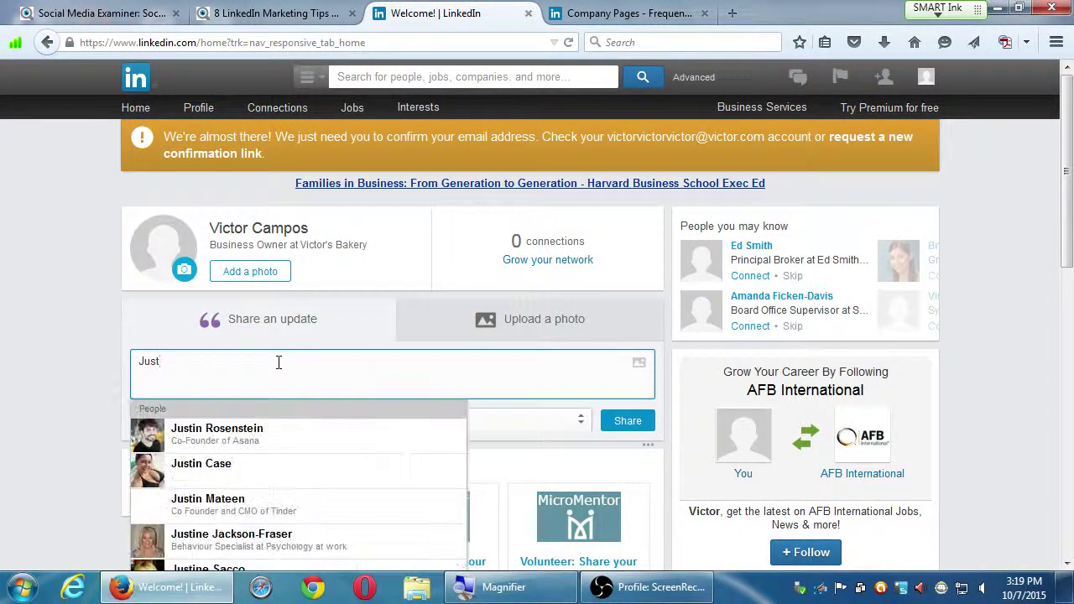
text( got a new)
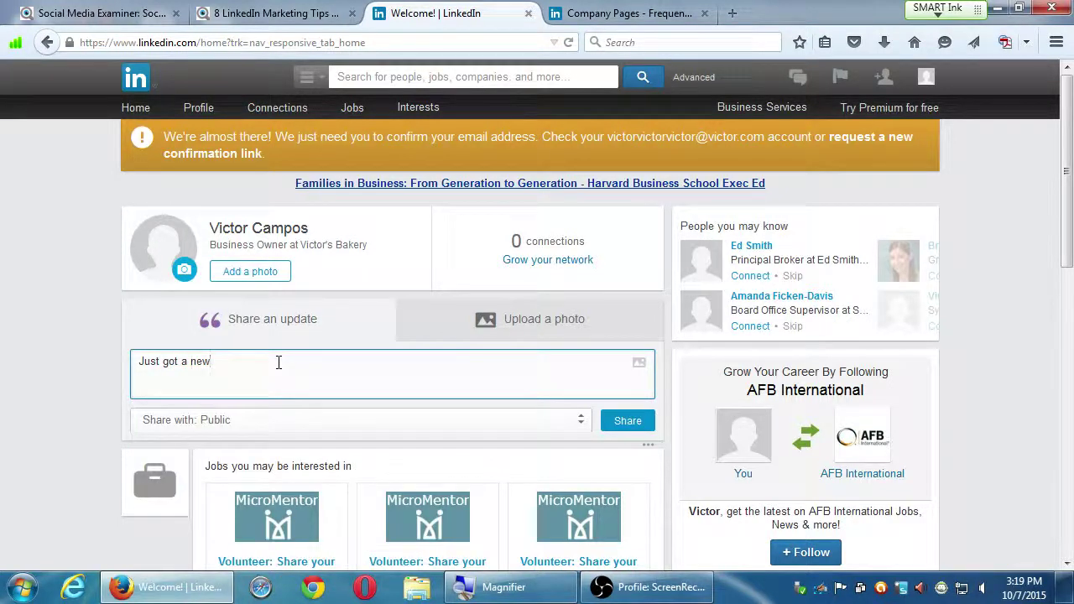
text( job a)
text(t )
text(Mi)
text(ster)
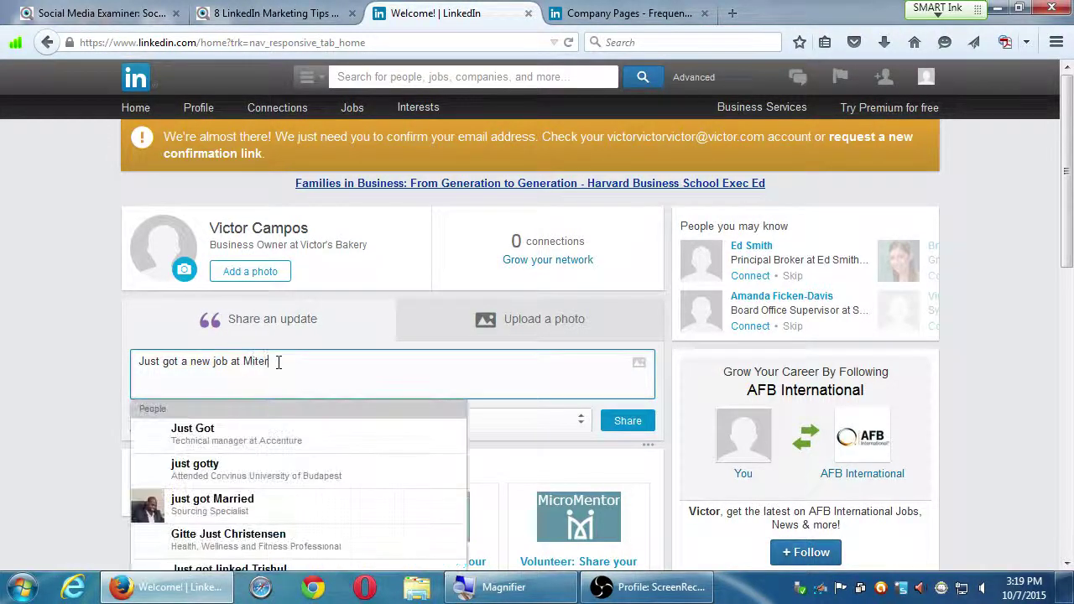
text( A's)
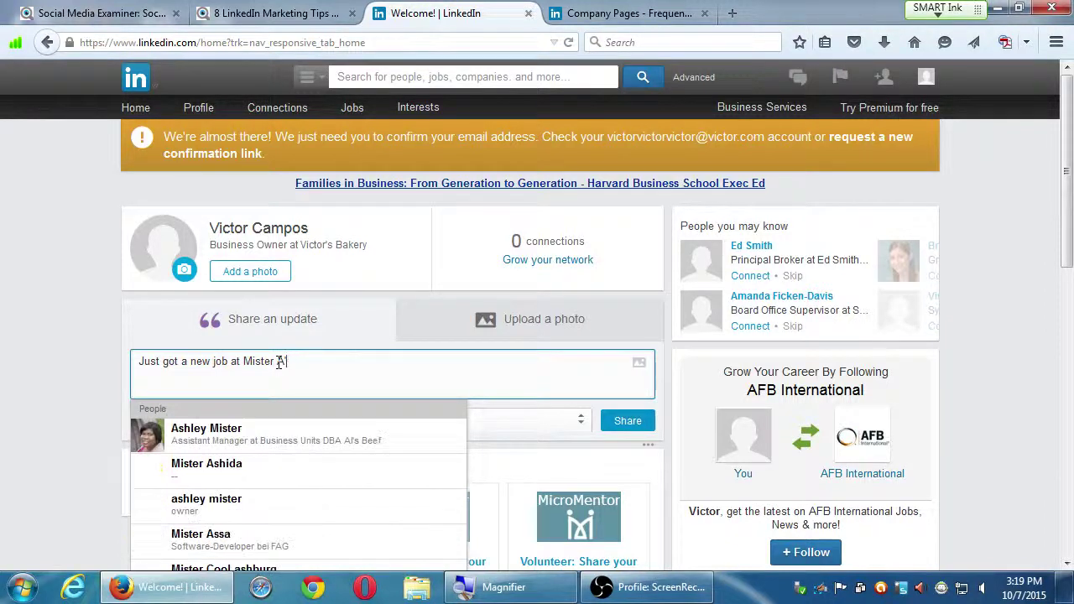
text(!)
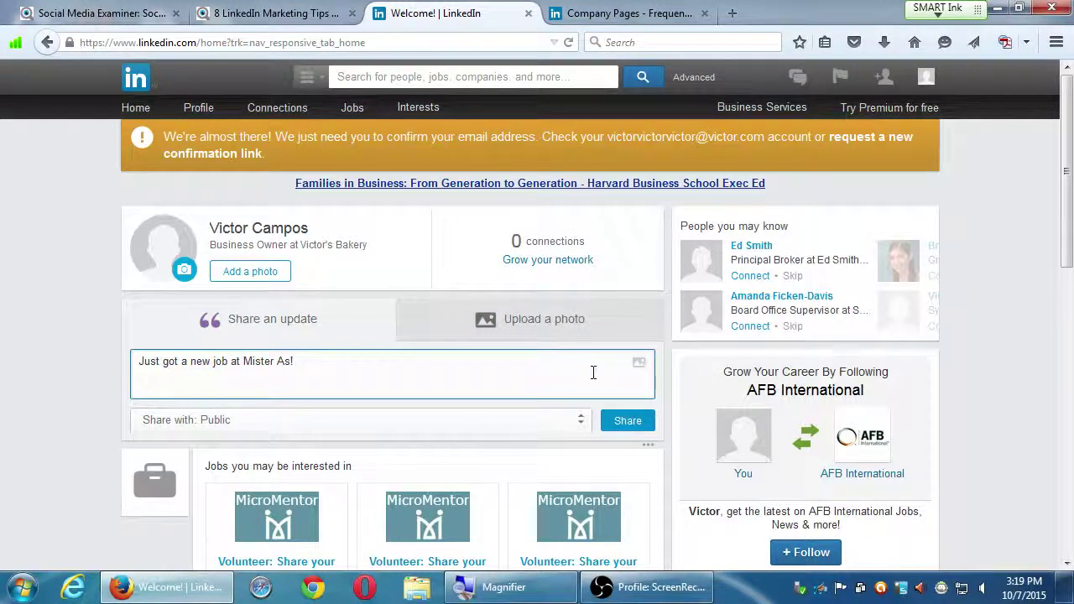
text(http://pmdinteracti)
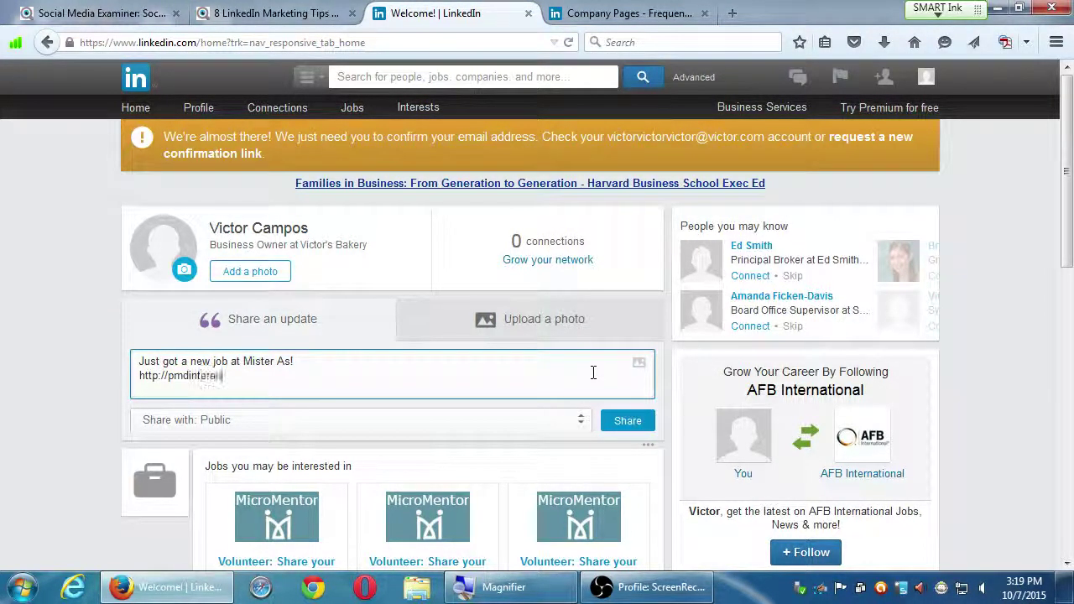
text(ve.com)
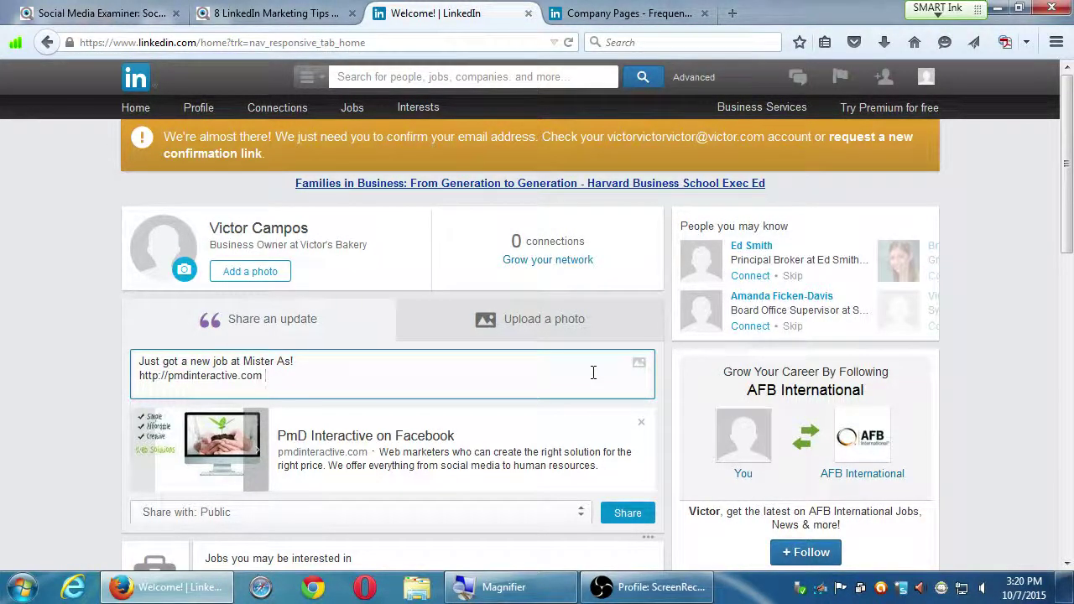
click(617, 513)
scroll(58, 349, down, 4)
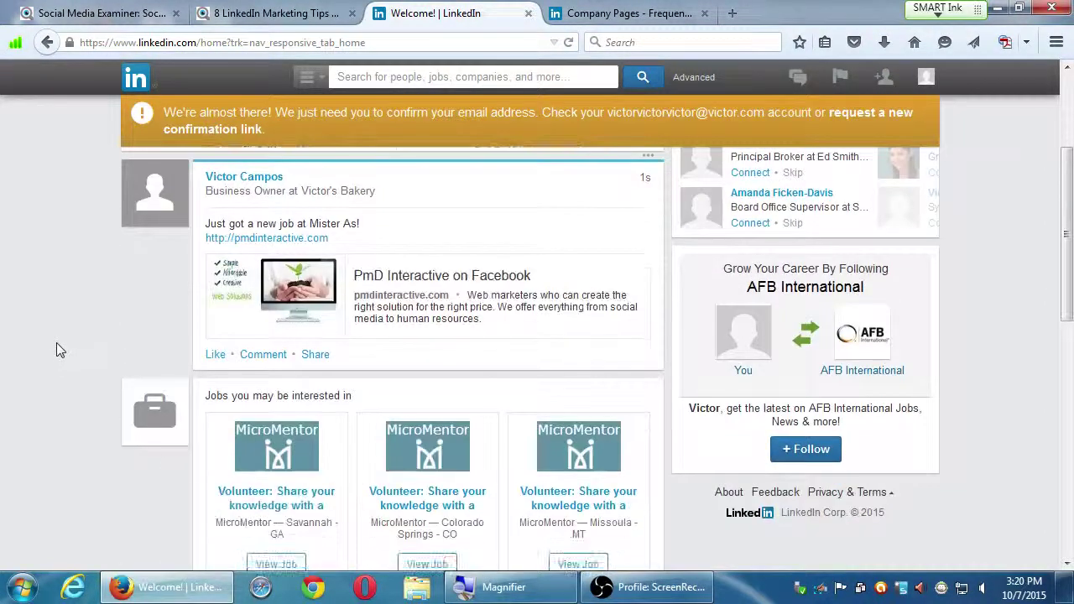
- Scroll back to the top of the feed and show the Profile menu's options
scroll(55, 342, up, 1)
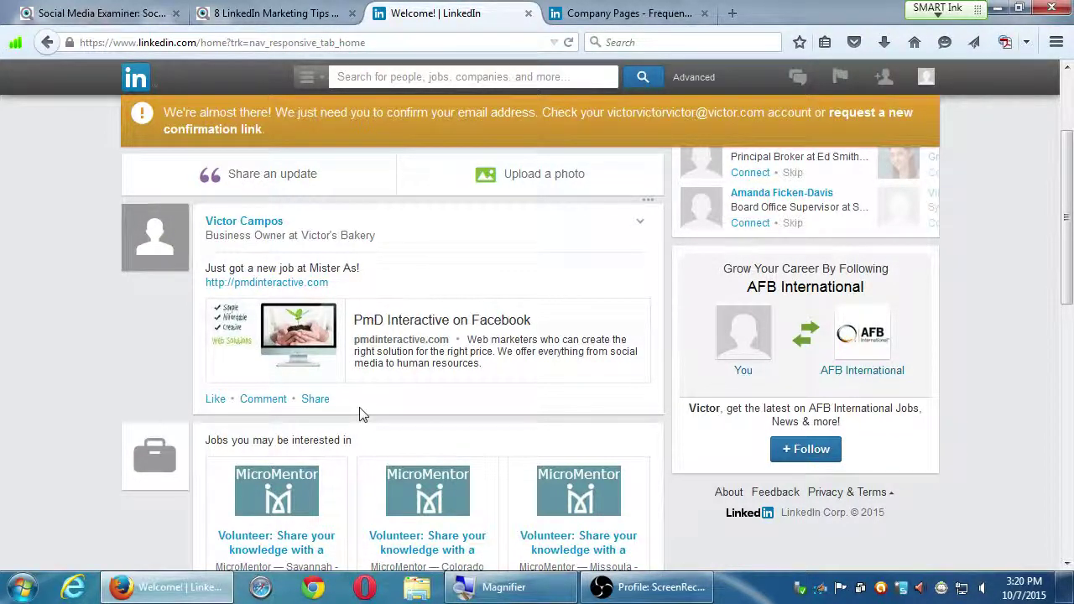
scroll(361, 413, up, 2)
mouse_move(643, 347)
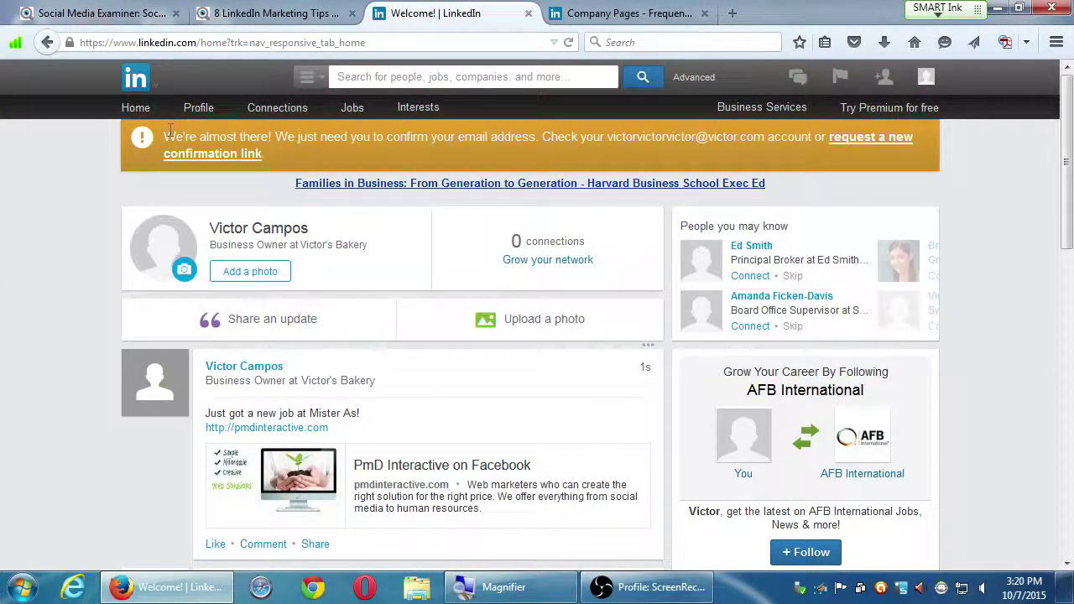
mouse_move(204, 114)
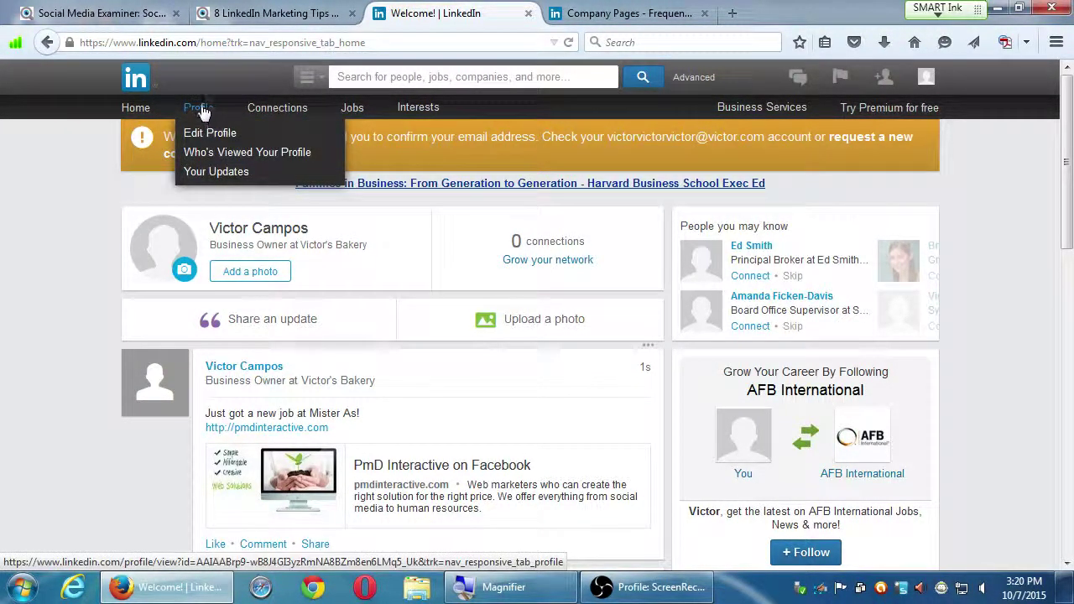
- Open Who's Viewed Your Profile and switch to the Who's viewed your posts statistics
click(233, 154)
click(522, 200)
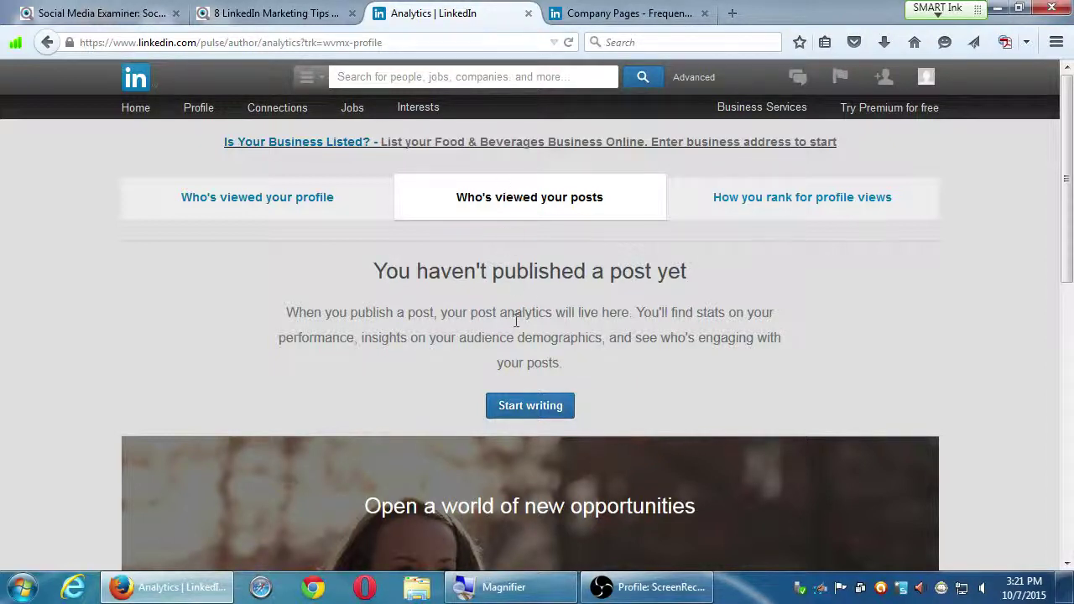
click(519, 407)
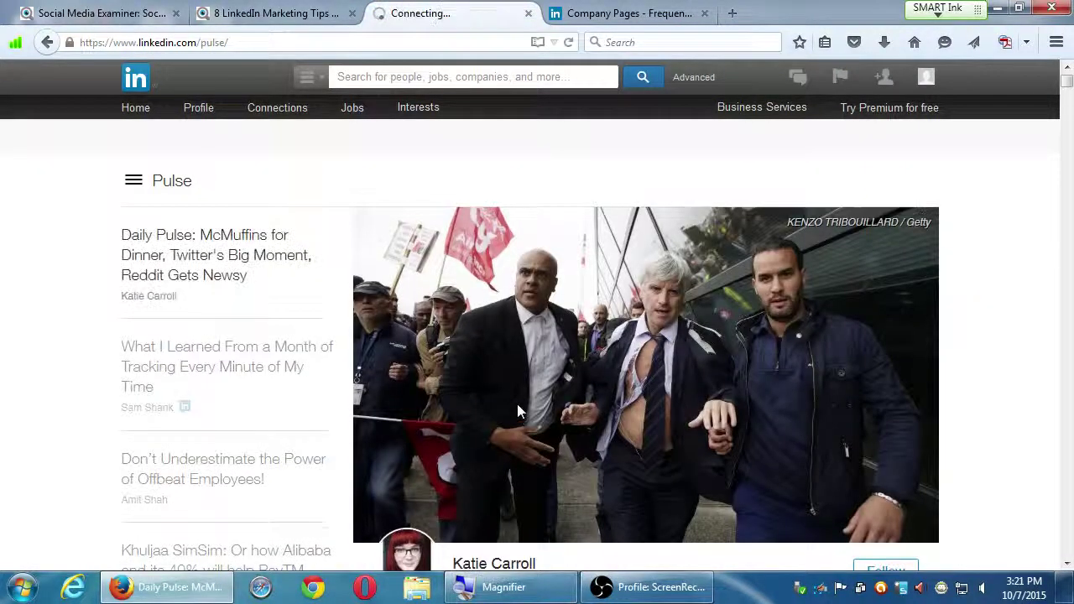
scroll(531, 411, down, 10)
scroll(740, 470, down, 10)
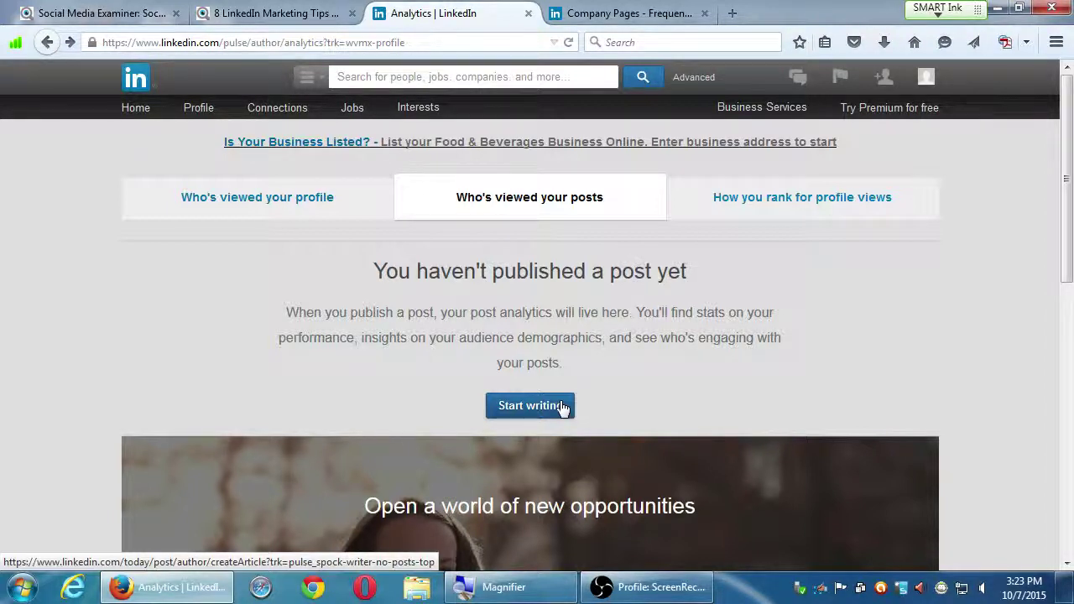
- Raise the system volume from 77 to about 90 while the publishing video plays
scroll(575, 405, down, 4)
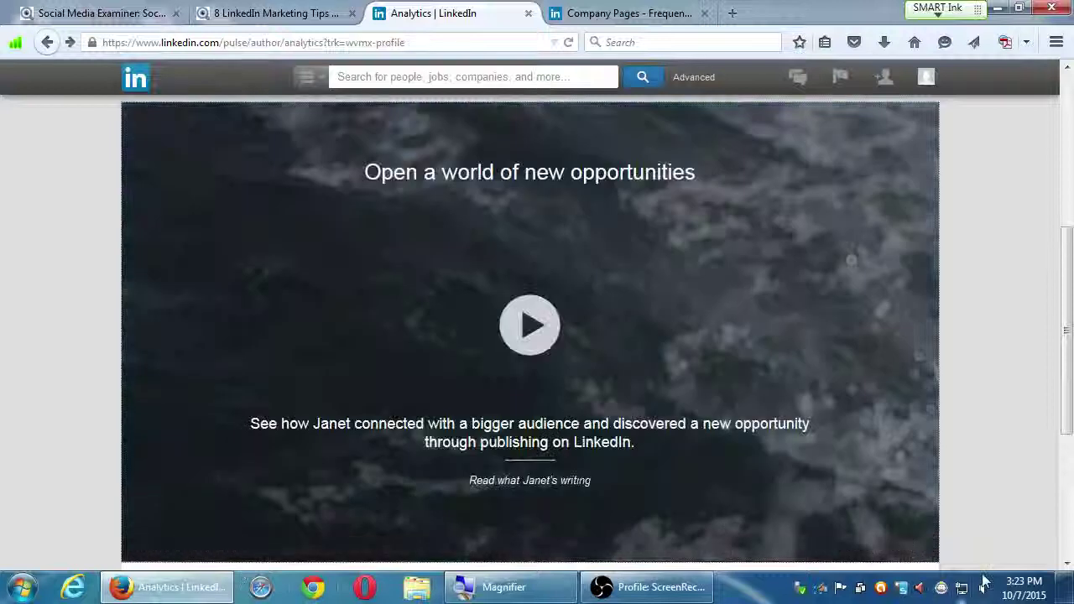
click(982, 587)
drag(976, 468, 980, 401)
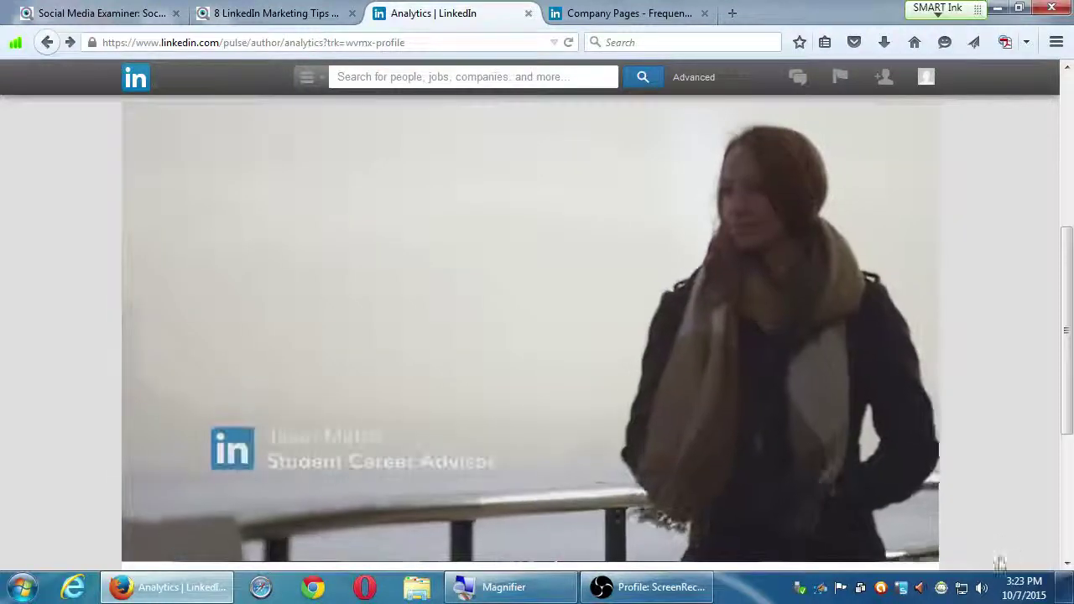
click(982, 587)
drag(983, 400, 979, 376)
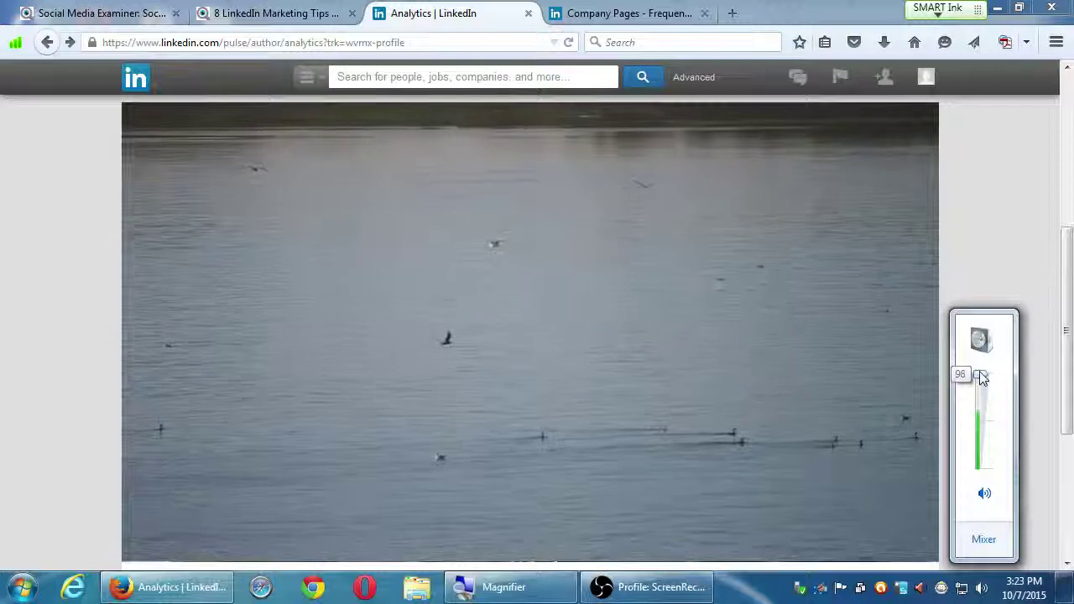
click(984, 225)
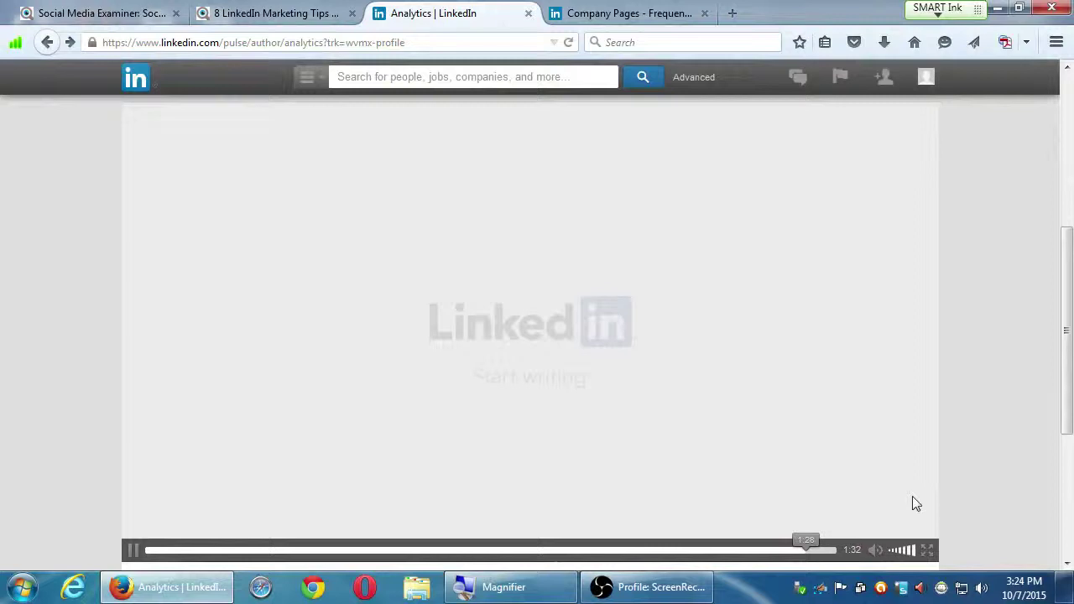
- Push the system volume near maximum, then turn it all the way down
click(981, 587)
drag(984, 462, 976, 469)
click(994, 286)
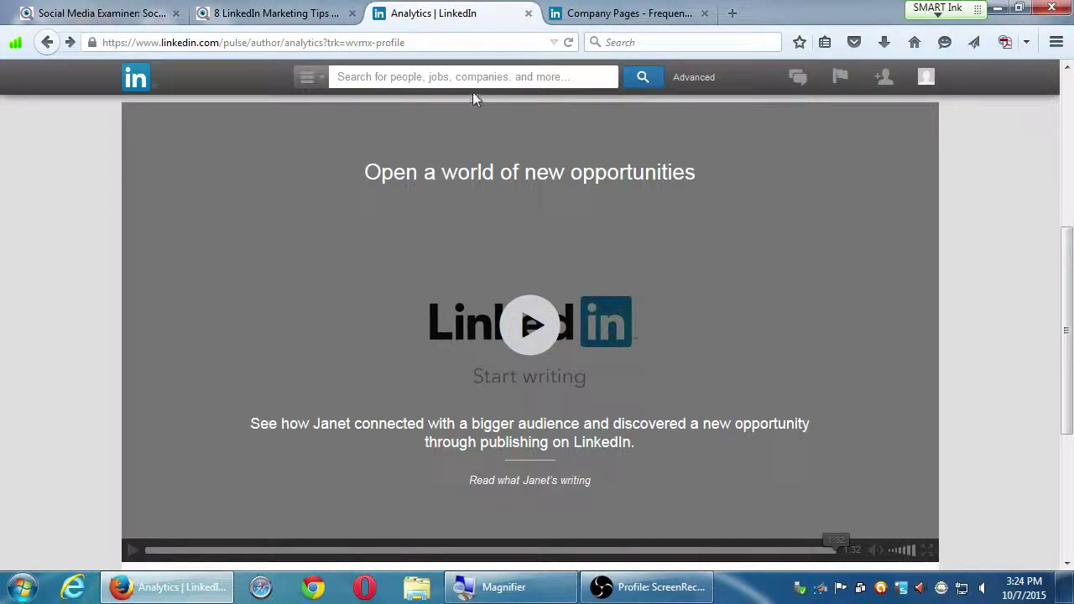
- Let the video finish and scroll back to the top of the analytics page
mouse_move(336, 106)
scroll(96, 465, up, 5)
scroll(96, 457, up, 1)
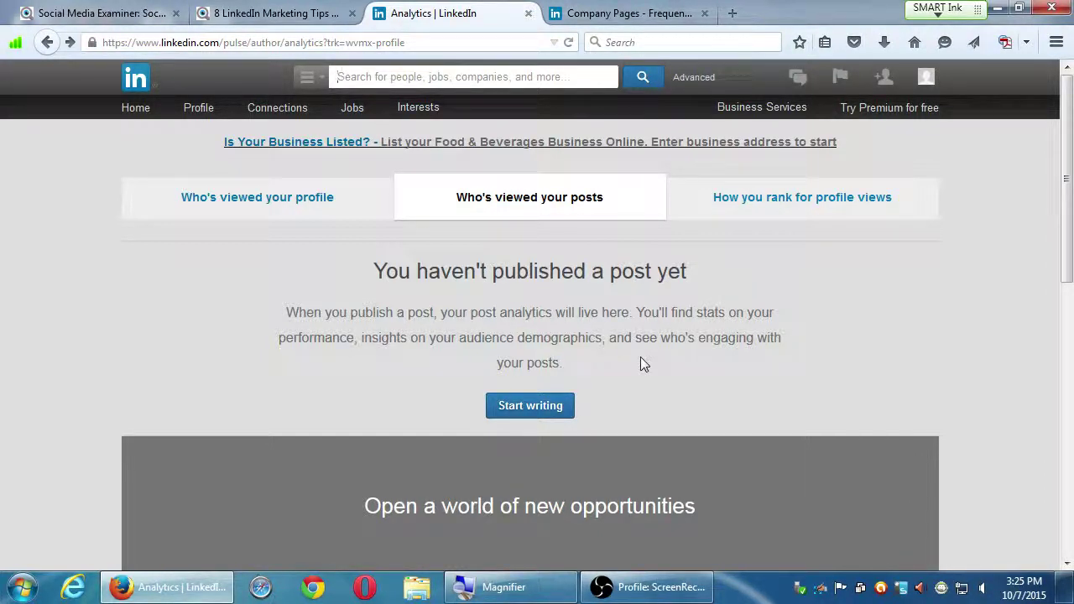
scroll(1033, 364, down, 7)
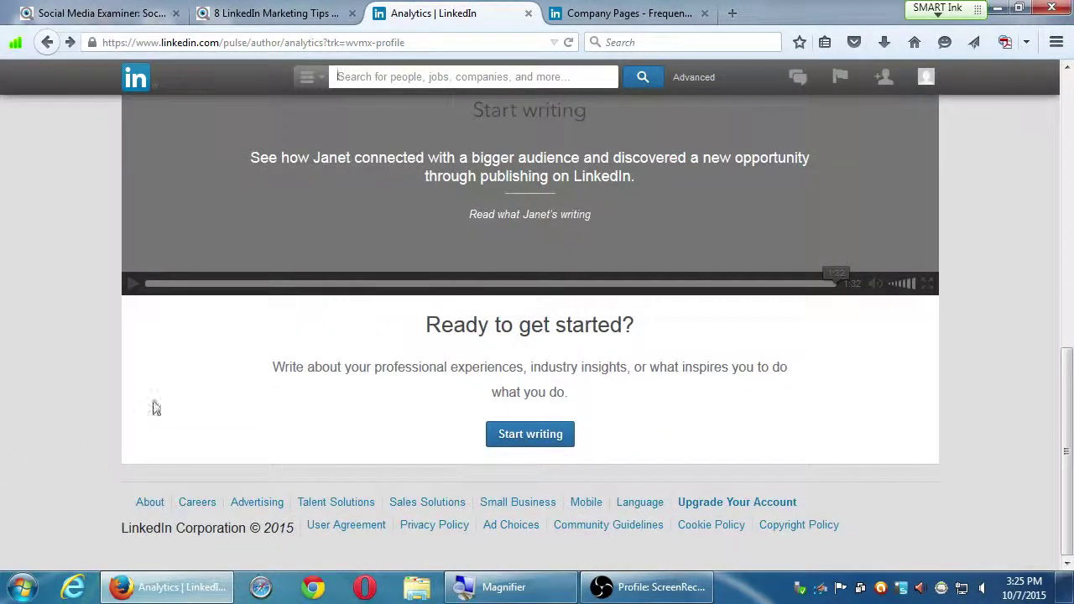
scroll(71, 429, up, 1)
scroll(59, 433, up, 7)
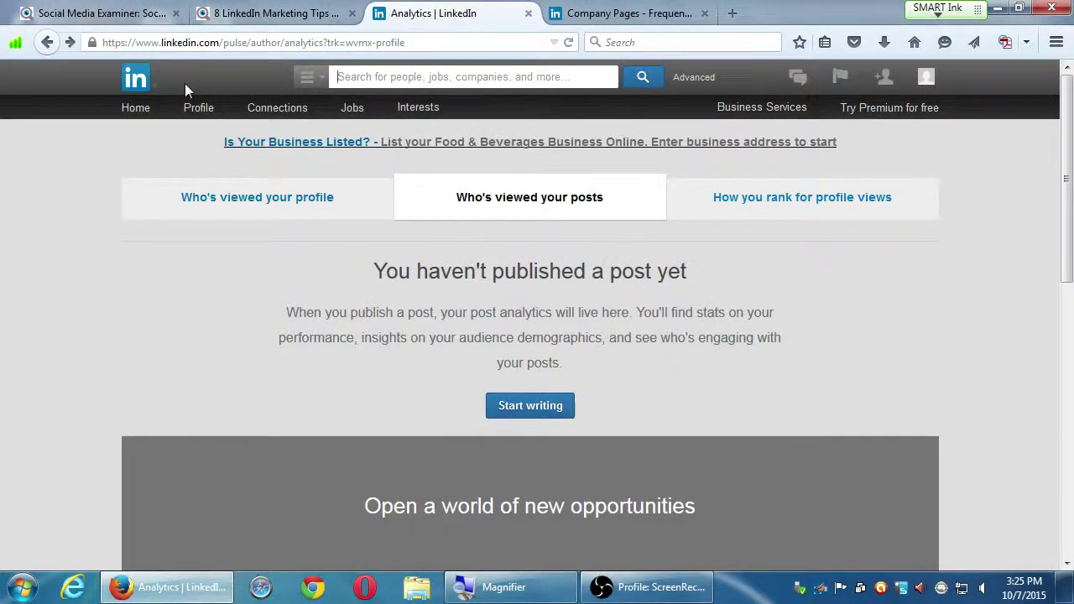
mouse_move(199, 113)
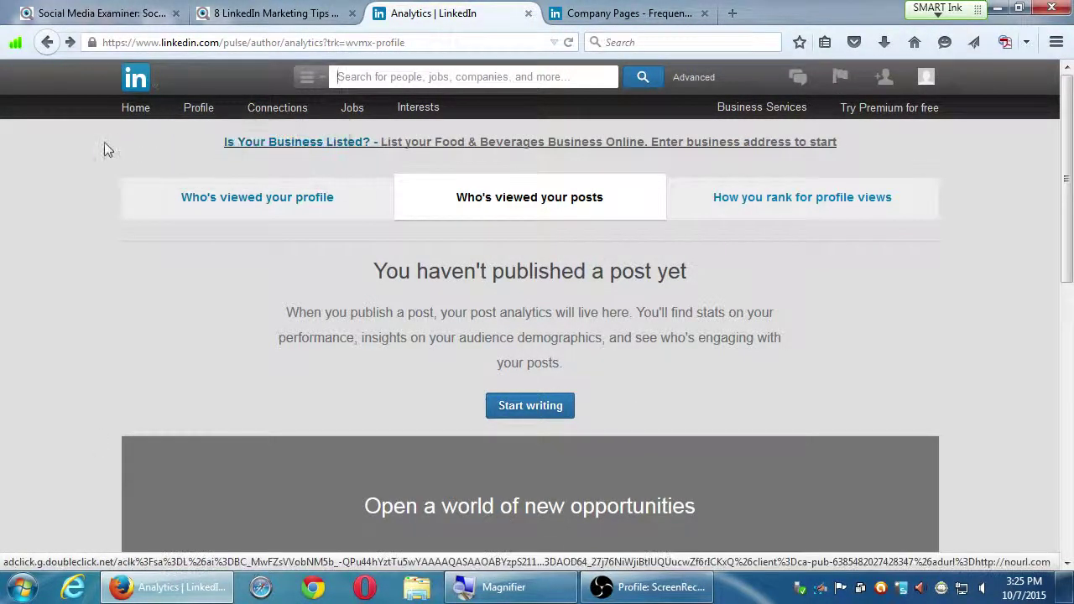
- Go to Home, then open the Edit Profile page and look through it
click(132, 114)
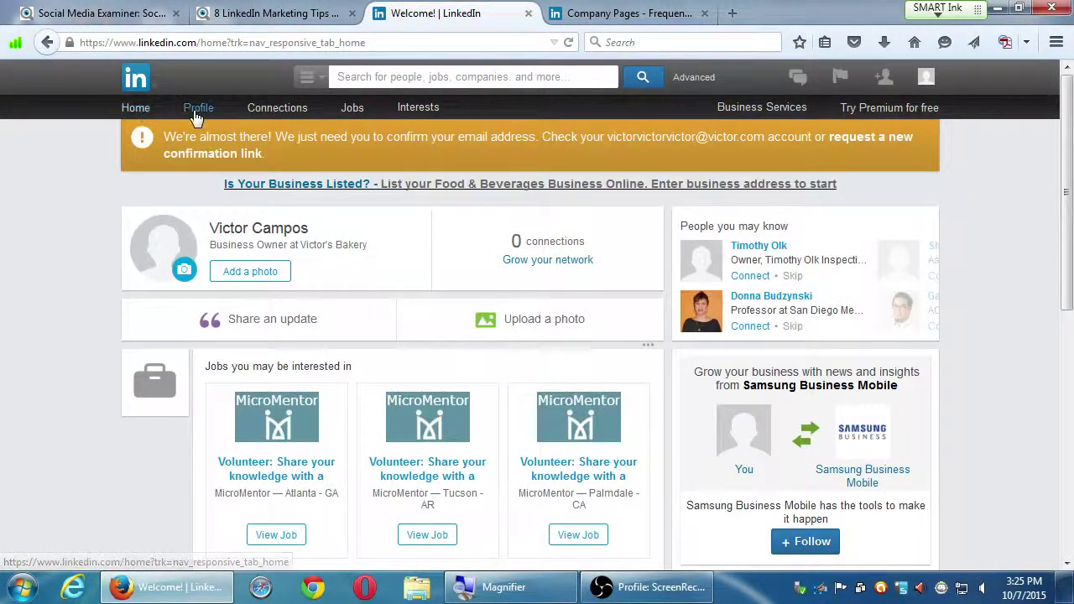
click(198, 112)
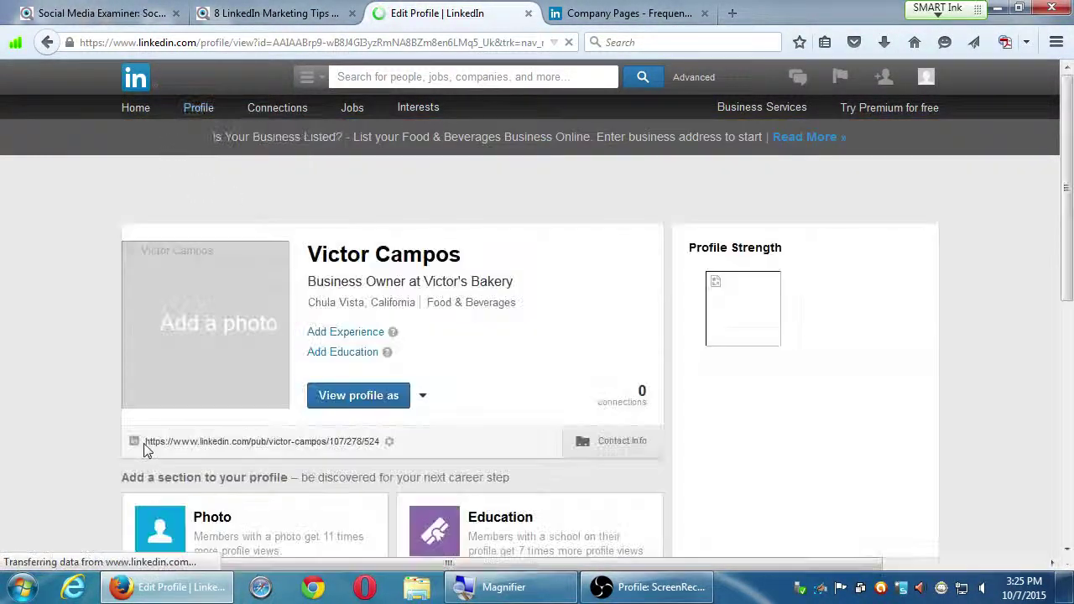
scroll(67, 386, down, 1)
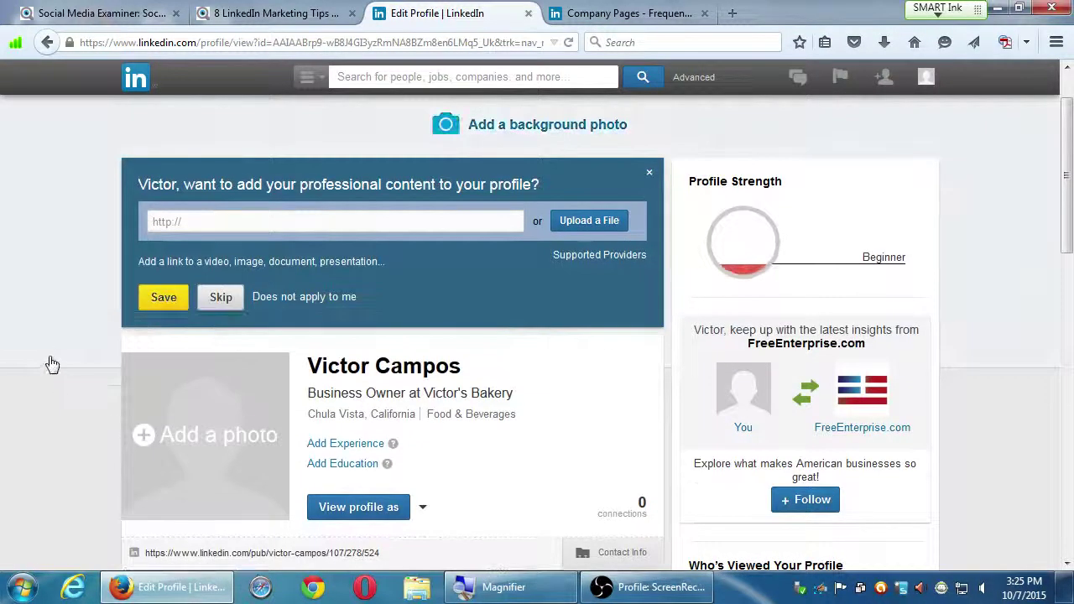
scroll(84, 311, up, 1)
scroll(109, 283, up, 1)
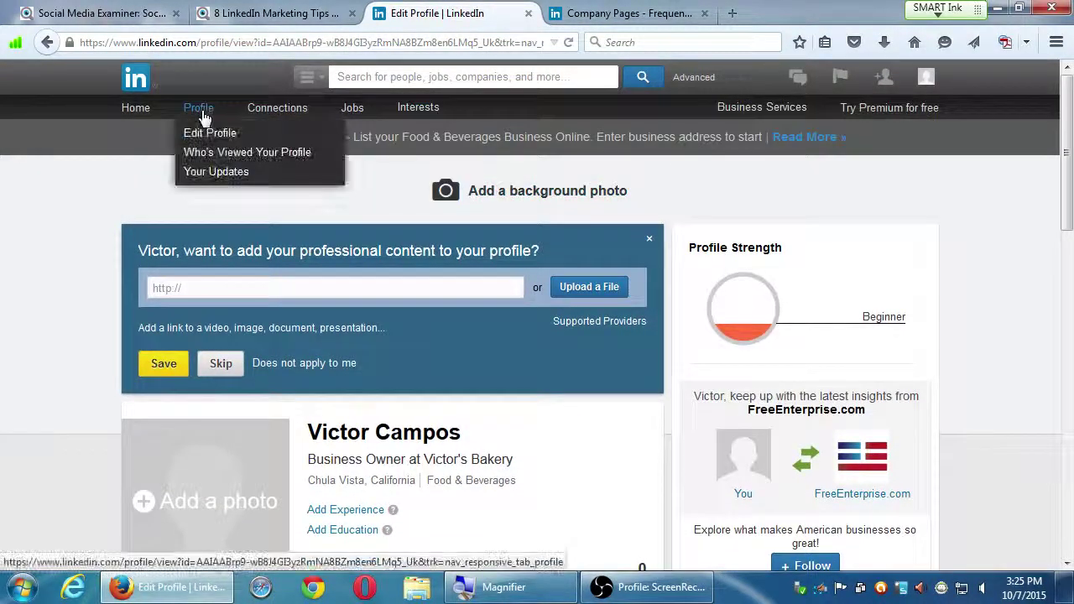
scroll(99, 382, down, 2)
scroll(99, 381, down, 2)
scroll(65, 445, down, 3)
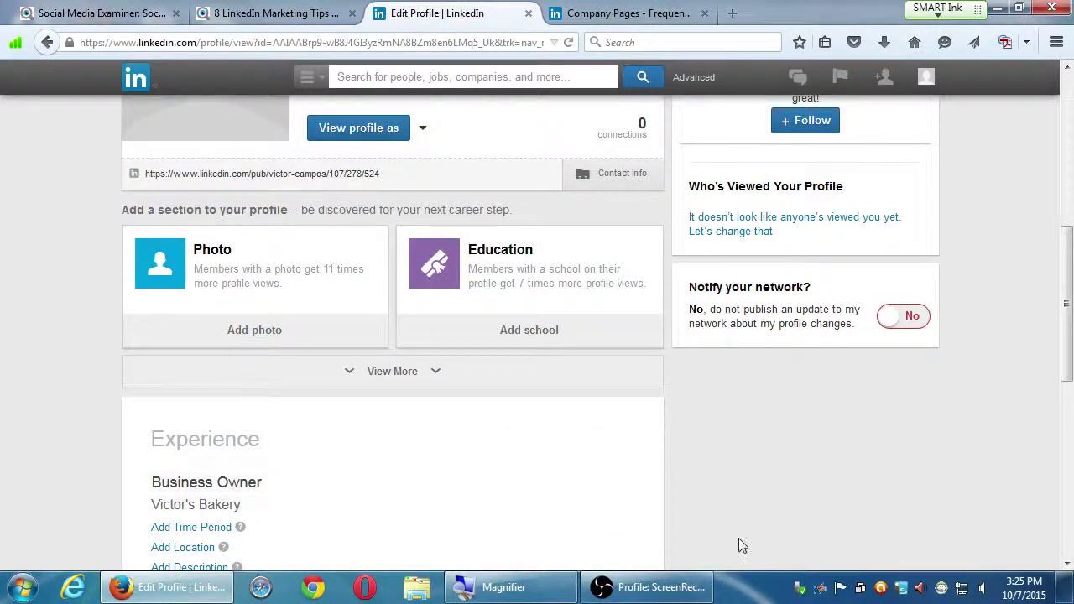
- Close the File Upload window without choosing a file
scroll(750, 489, up, 1)
scroll(965, 495, up, 5)
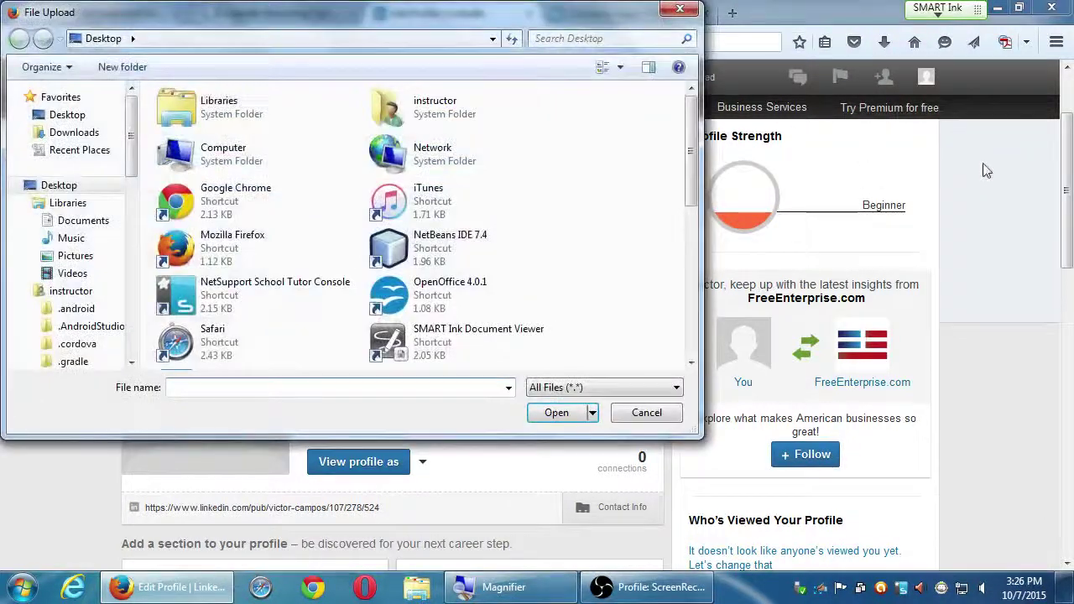
click(675, 9)
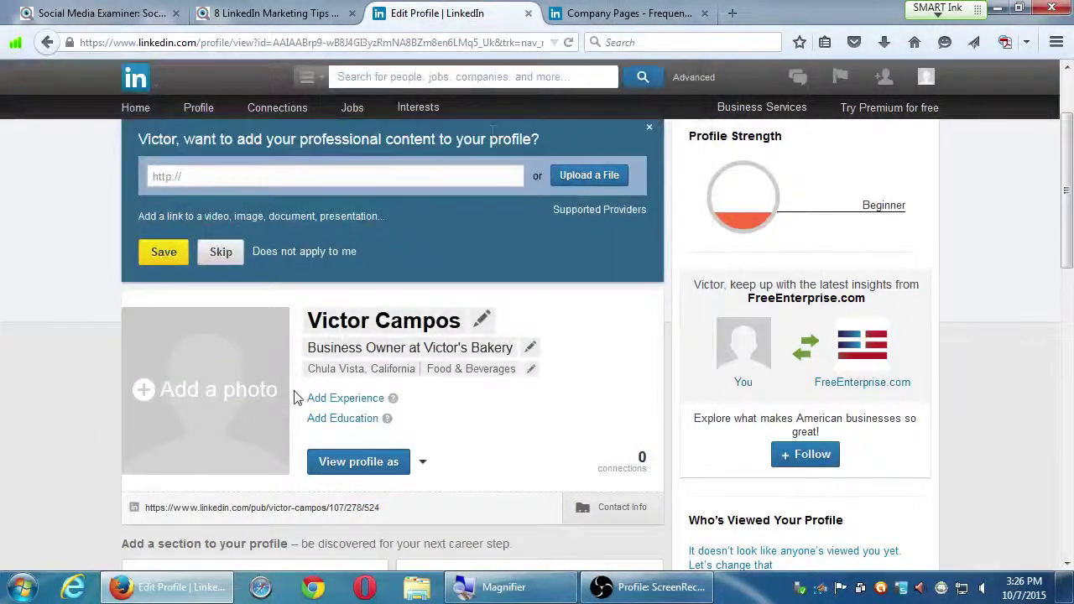
scroll(294, 398, up, 3)
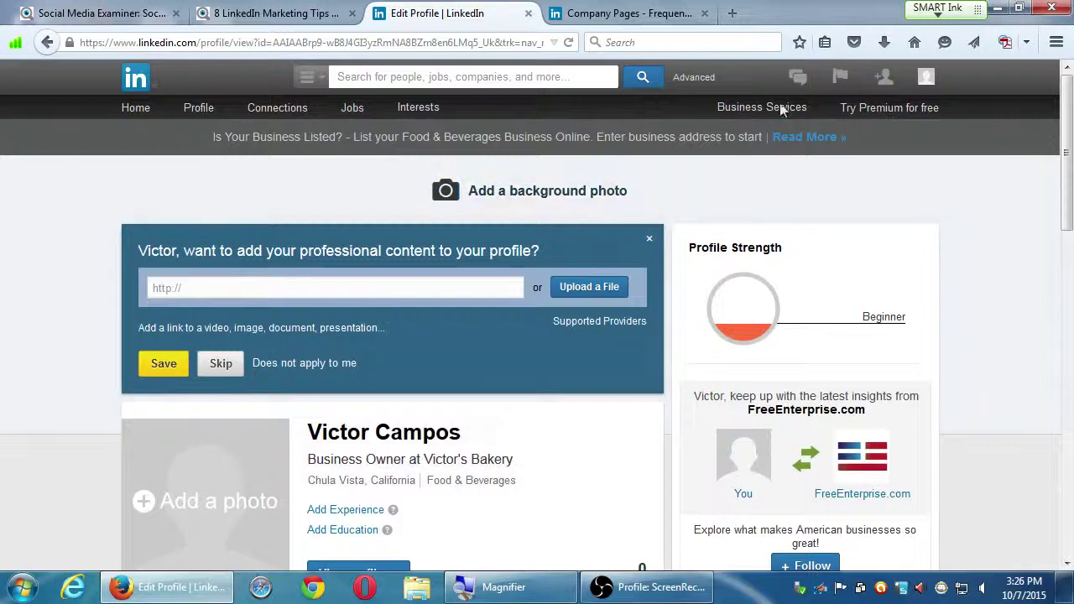
mouse_move(406, 107)
scroll(92, 403, down, 1)
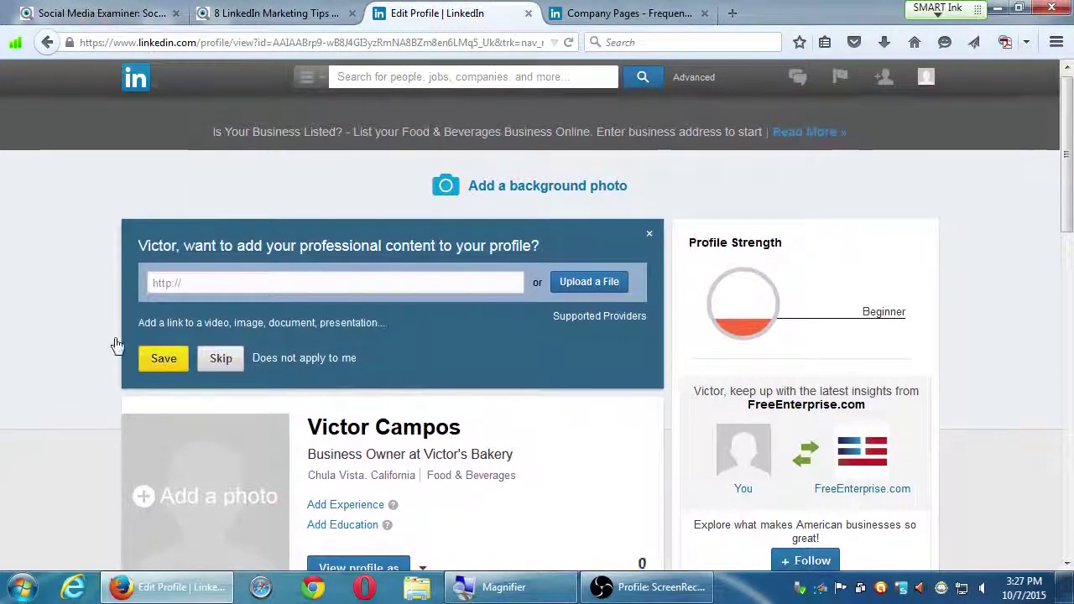
mouse_move(204, 115)
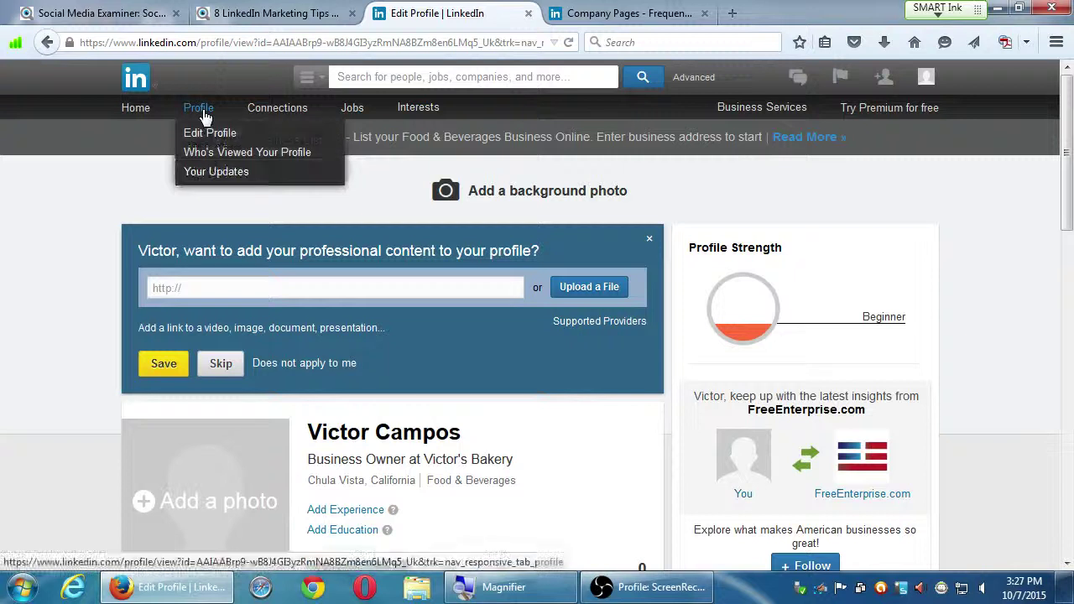
- Check who viewed the profile and post analytics, then return to the Home page
click(212, 156)
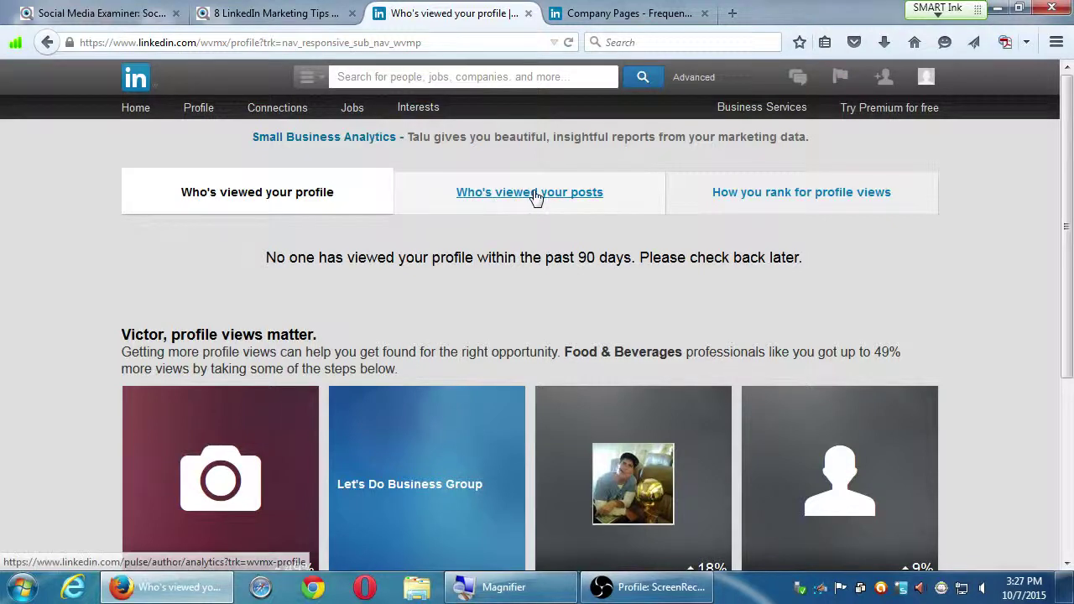
click(533, 194)
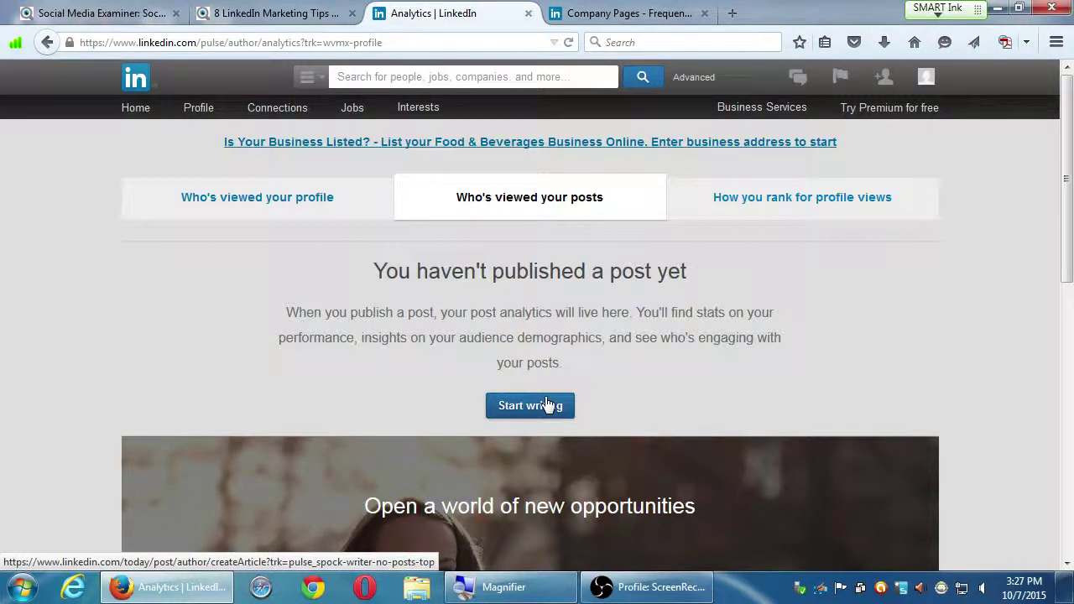
click(132, 109)
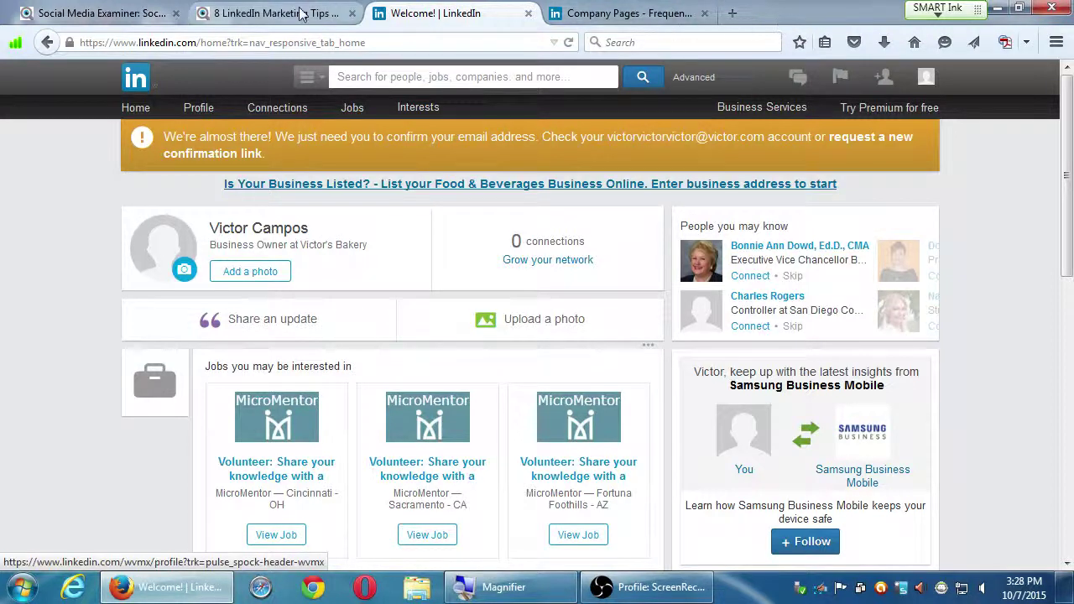
- Open the '8 LinkedIn Marketing Tips From the Experts' article tab and scroll to its top
click(144, 17)
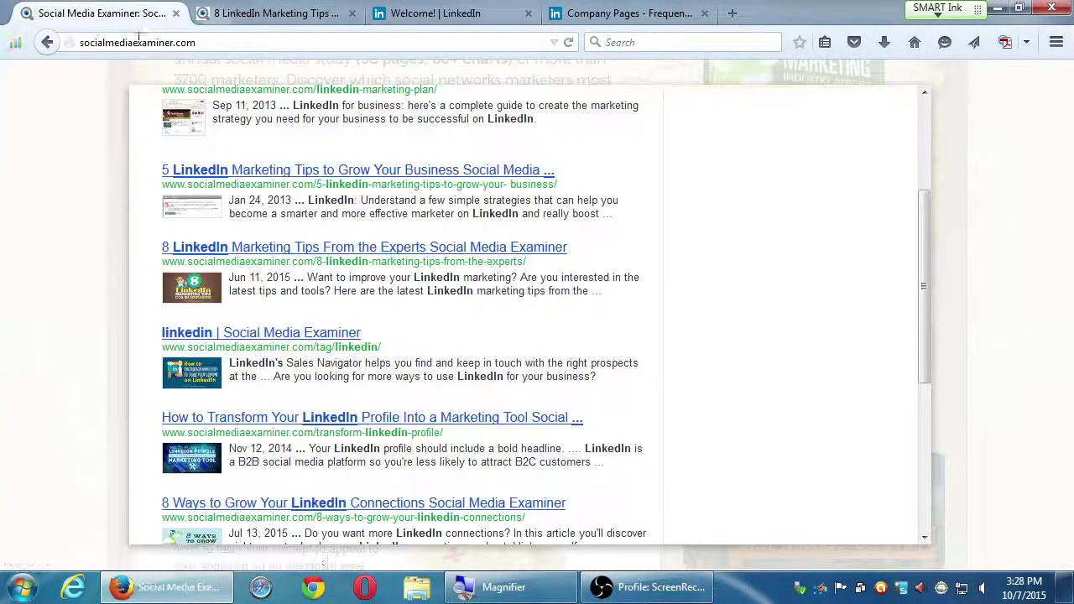
click(238, 12)
scroll(495, 277, up, 3)
drag(282, 269, 321, 314)
click(395, 314)
scroll(331, 313, up, 1)
scroll(331, 313, up, 15)
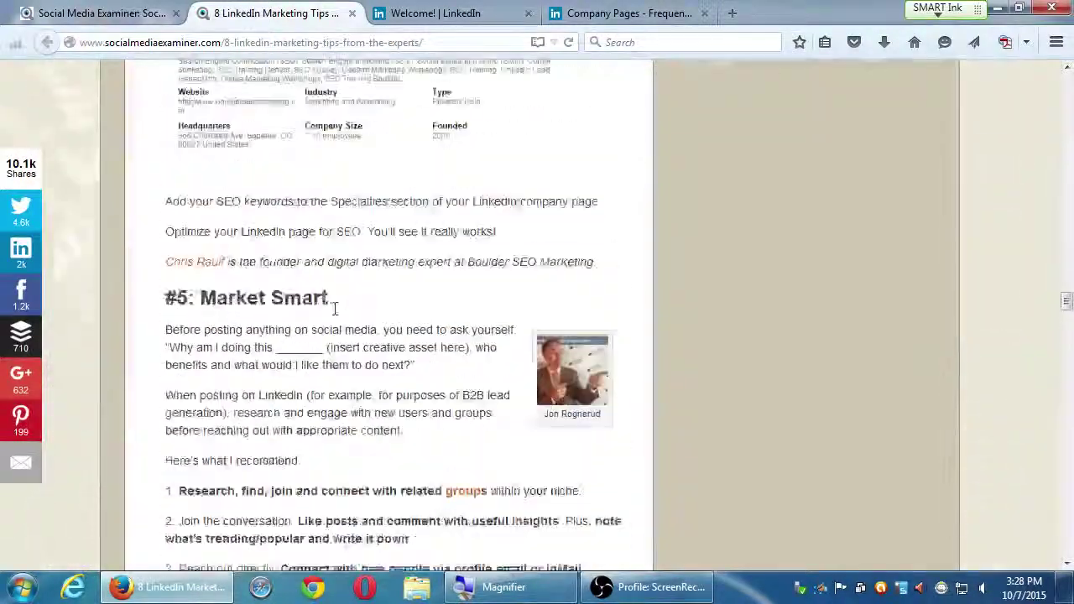
scroll(335, 301, up, 15)
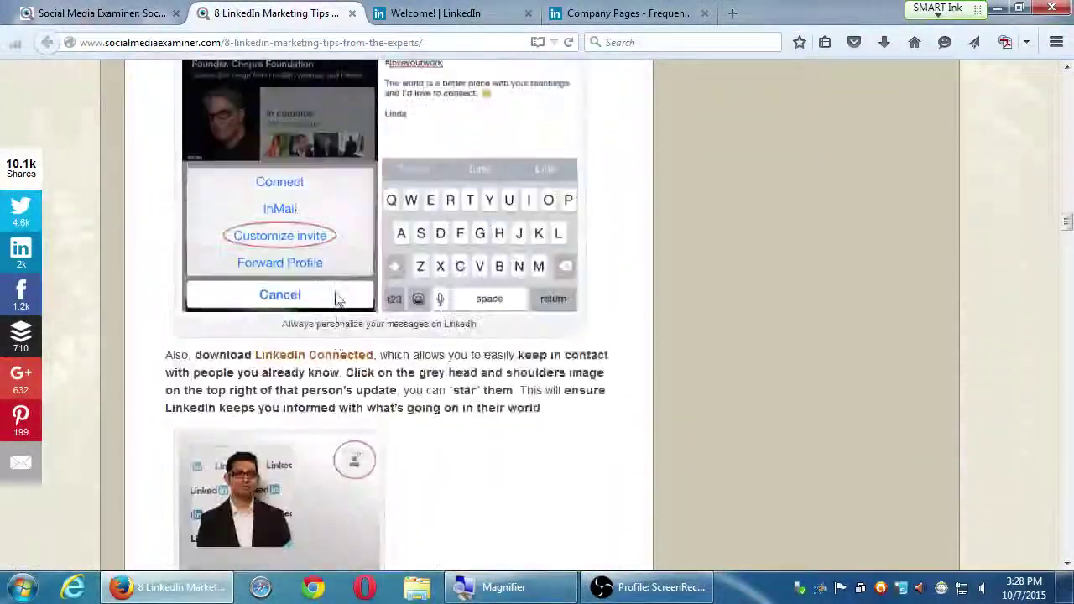
scroll(339, 290, up, 15)
scroll(340, 289, up, 5)
scroll(160, 319, down, 2)
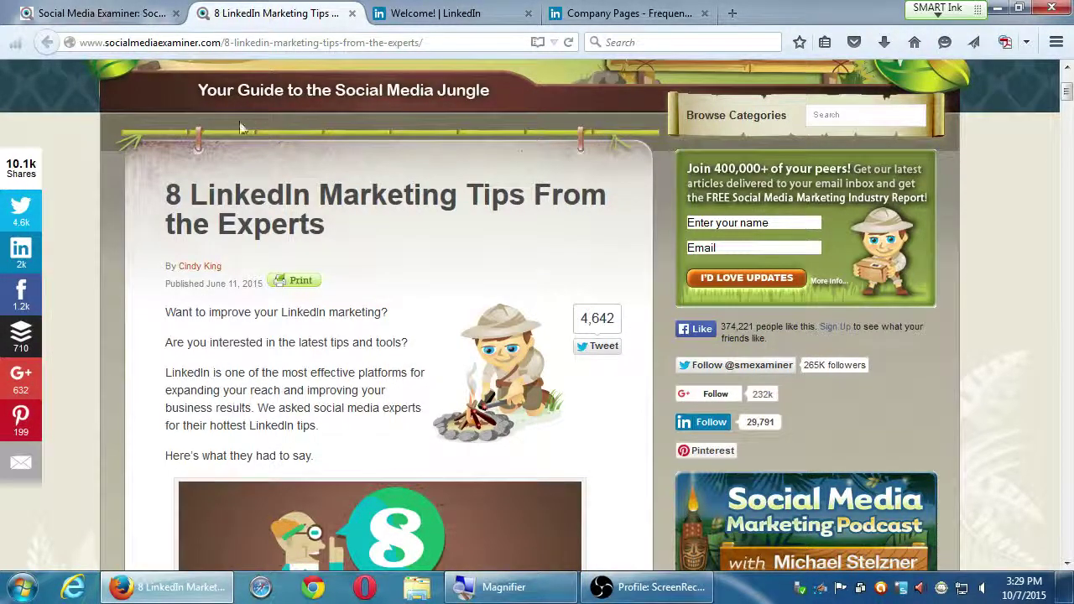
- Copy the article's URL from the address bar
click(195, 42)
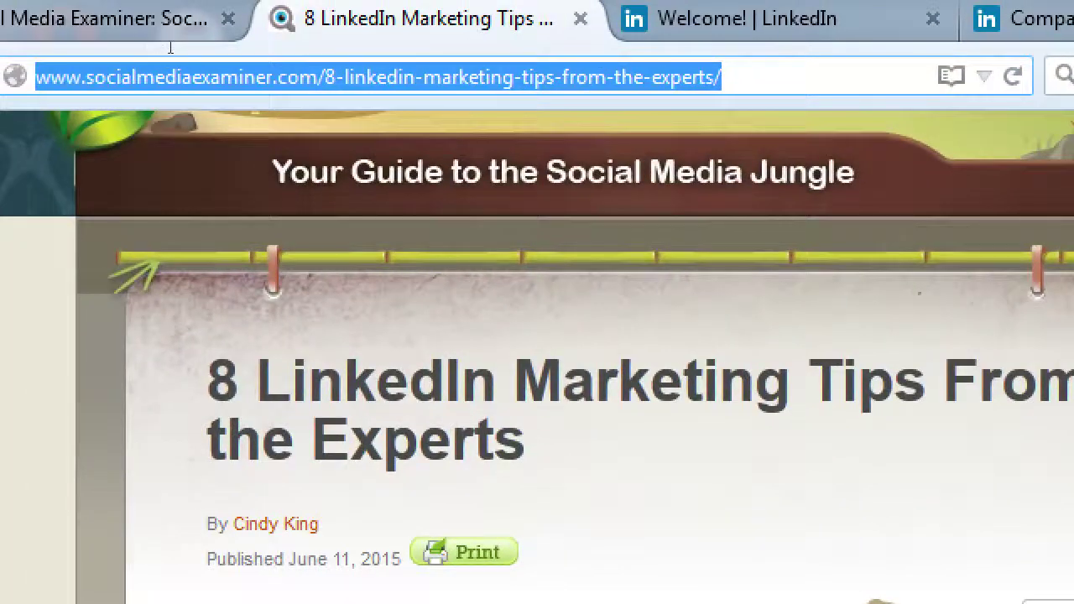
right_click(213, 82)
click(299, 194)
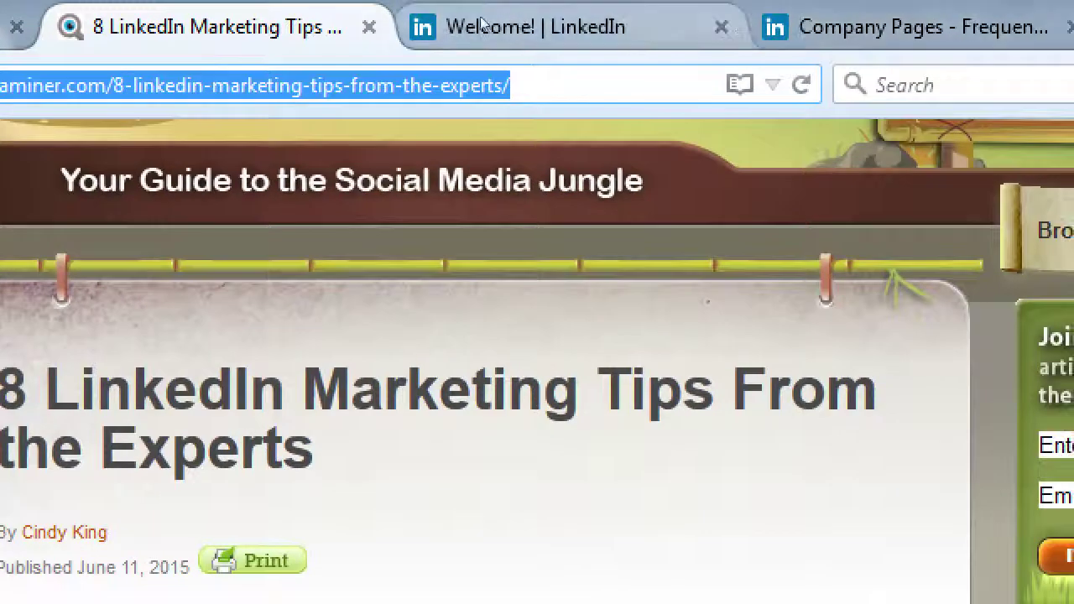
- Paste the article link into Share an update and adjust the preview's thumbnail, title and description
click(689, 15)
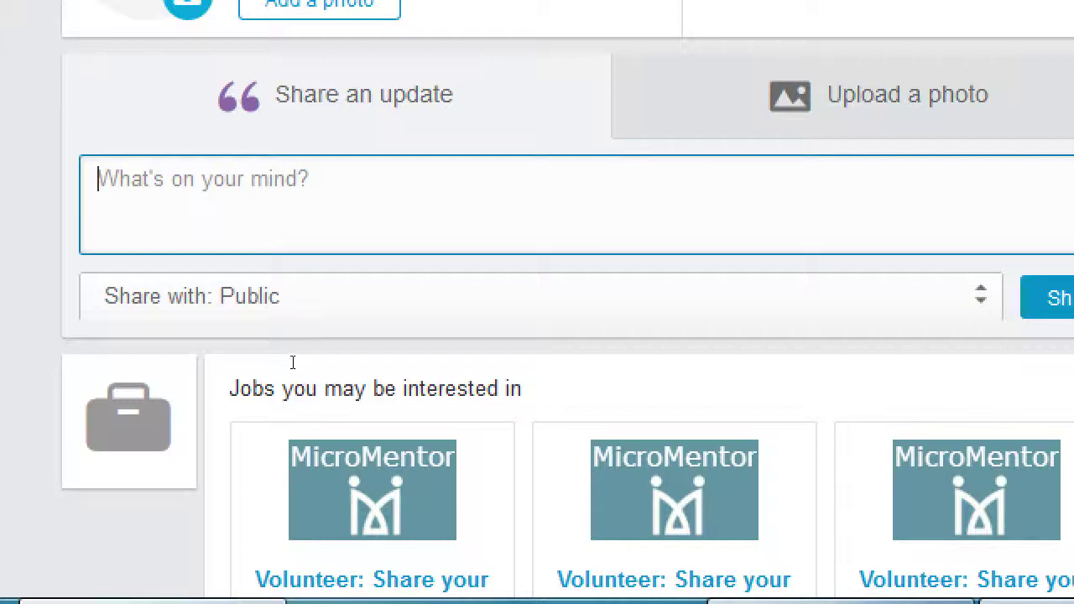
key(ctrl+v)
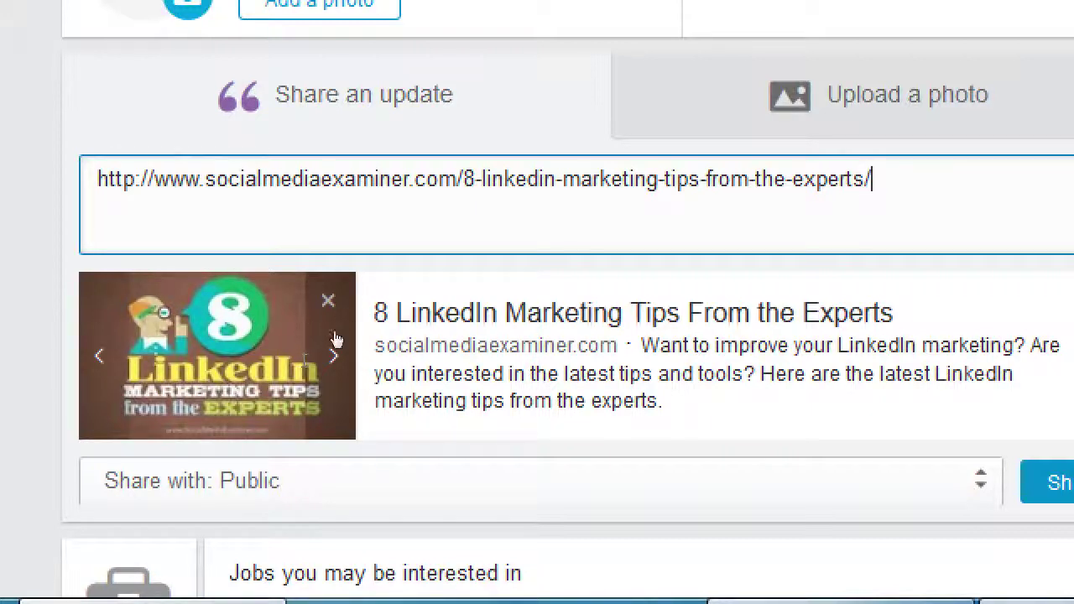
click(256, 458)
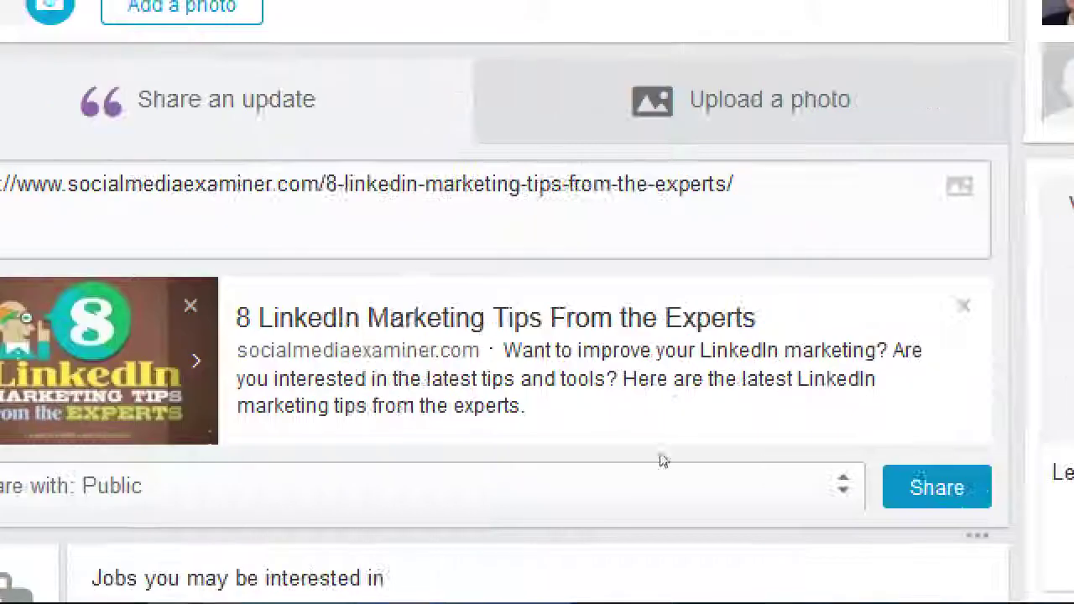
click(527, 432)
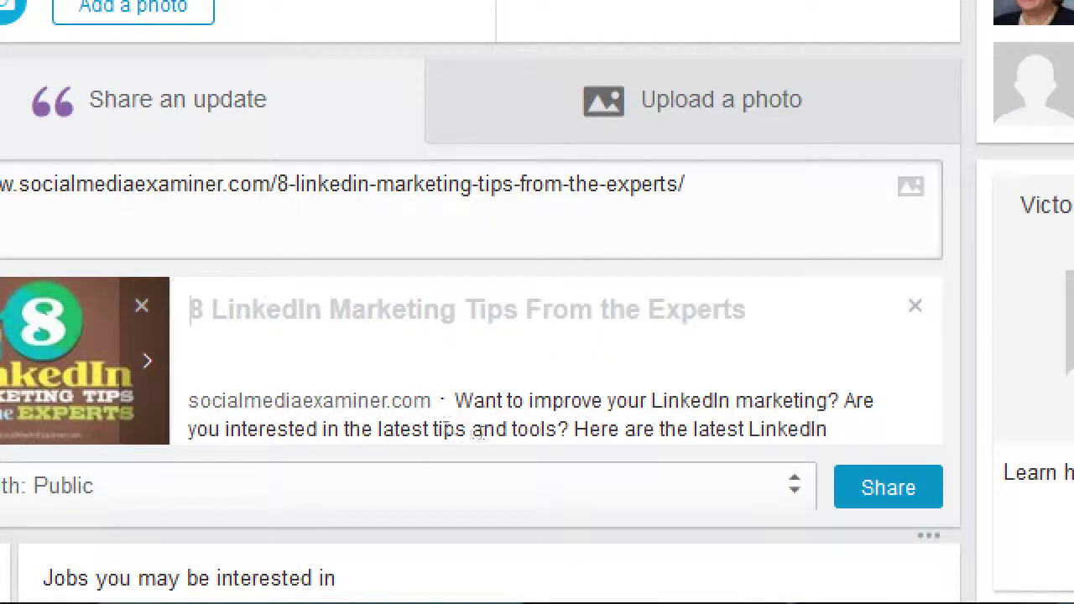
click(378, 411)
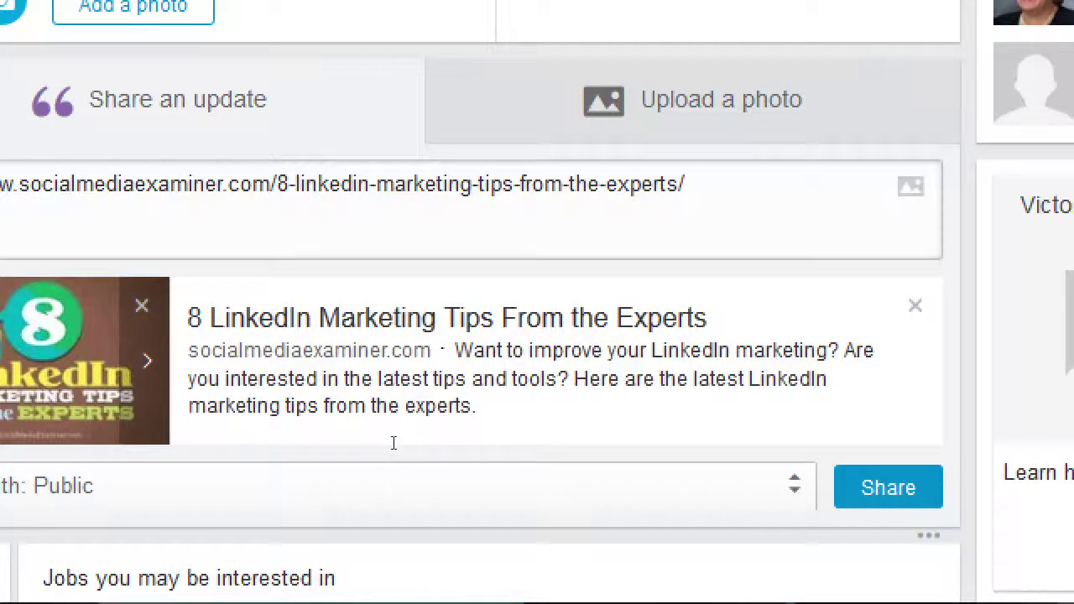
click(438, 443)
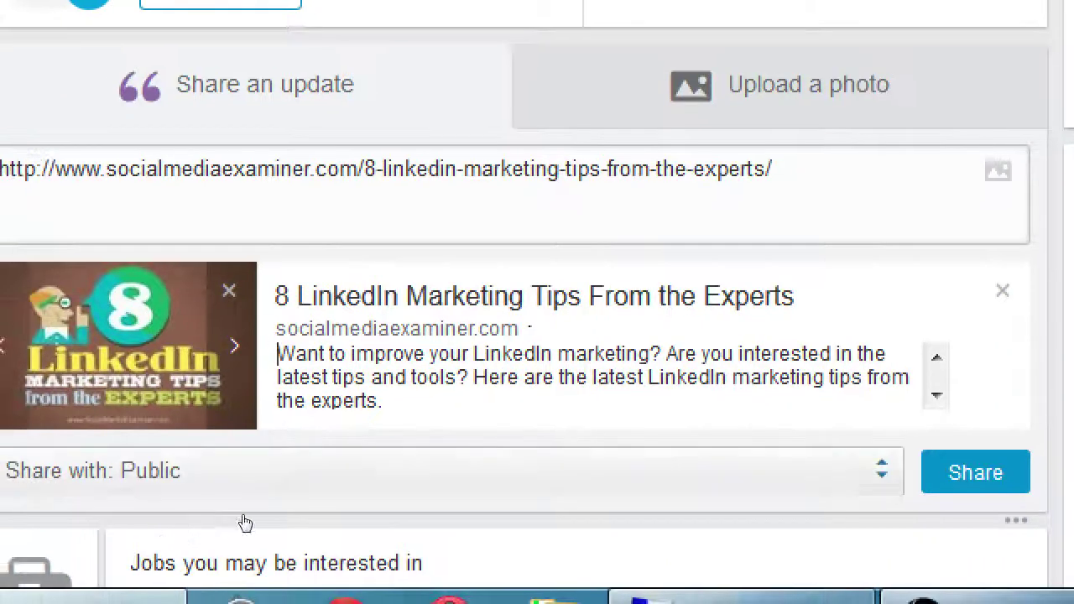
- Set the update's audience to Public + Twitter
click(157, 491)
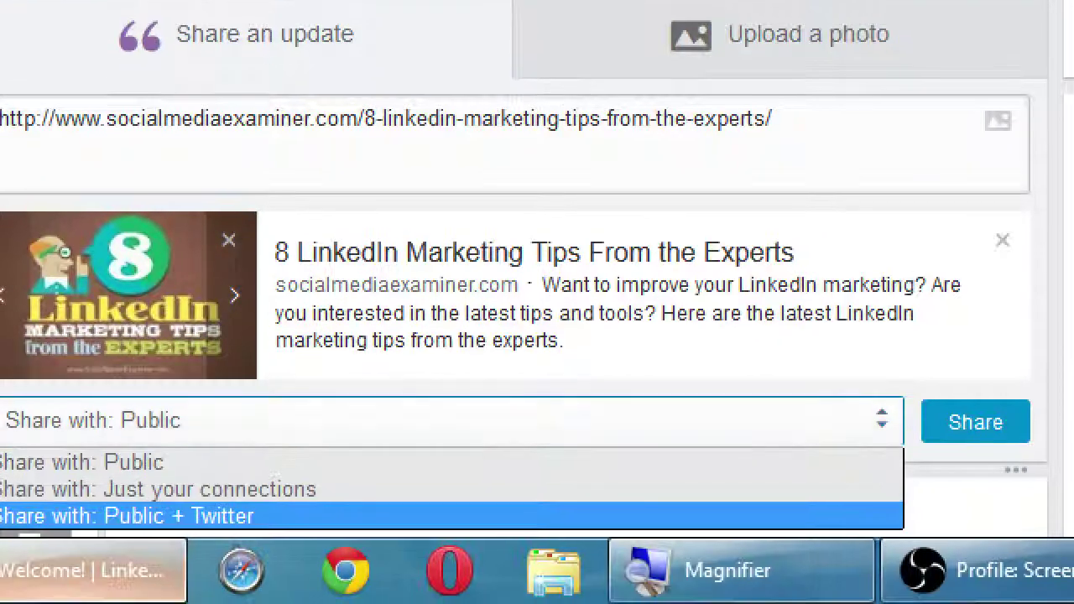
key(Up)
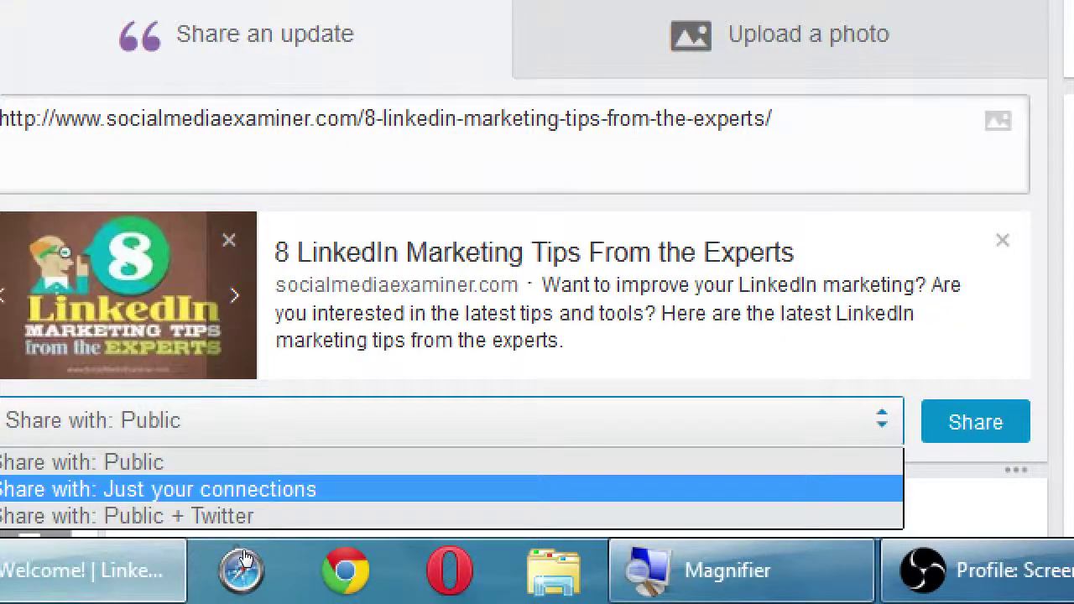
key(Up)
key(Down)
key(Down)
key(Up)
key(Down)
key(Return)
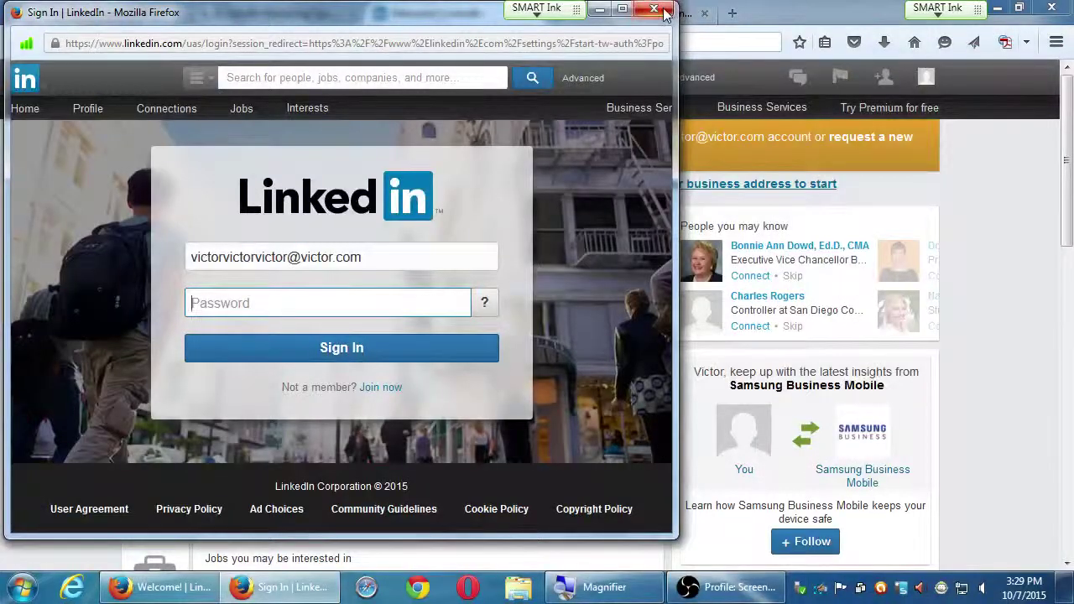
- Close the Twitter sign-in window and return to the LinkedIn tab, audience now Public
click(654, 9)
click(591, 14)
click(307, 13)
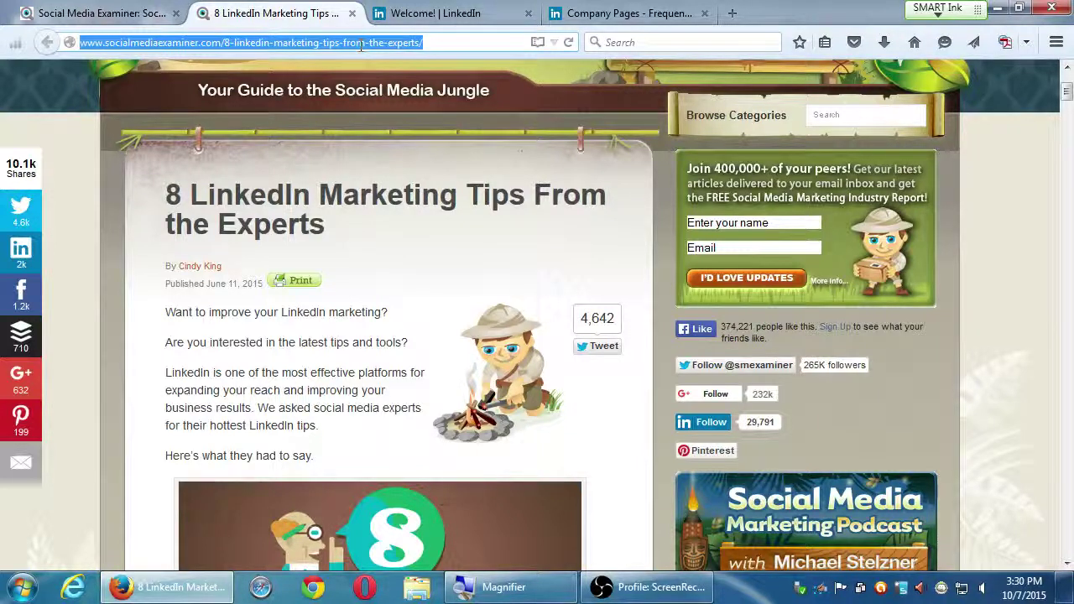
click(458, 14)
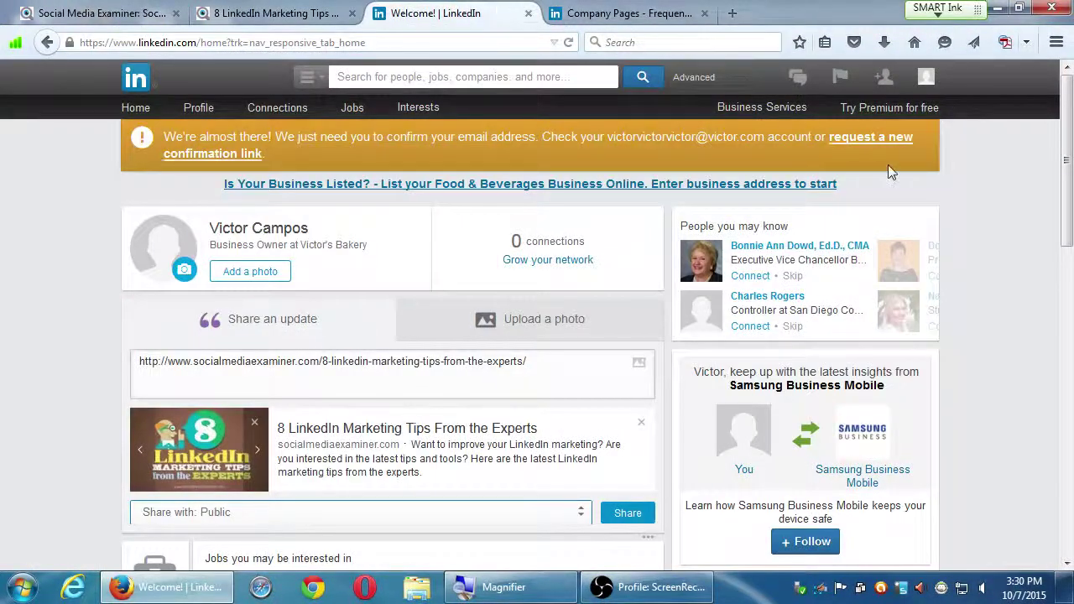
click(971, 163)
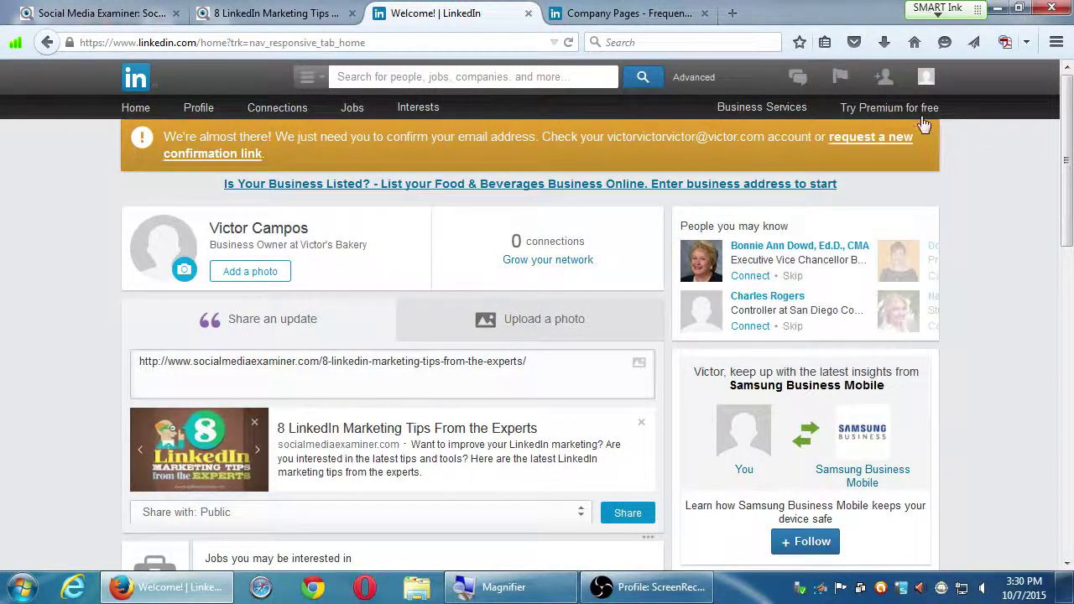
- Open Privacy & Settings from the profile menu and sign in with the account password
mouse_move(926, 77)
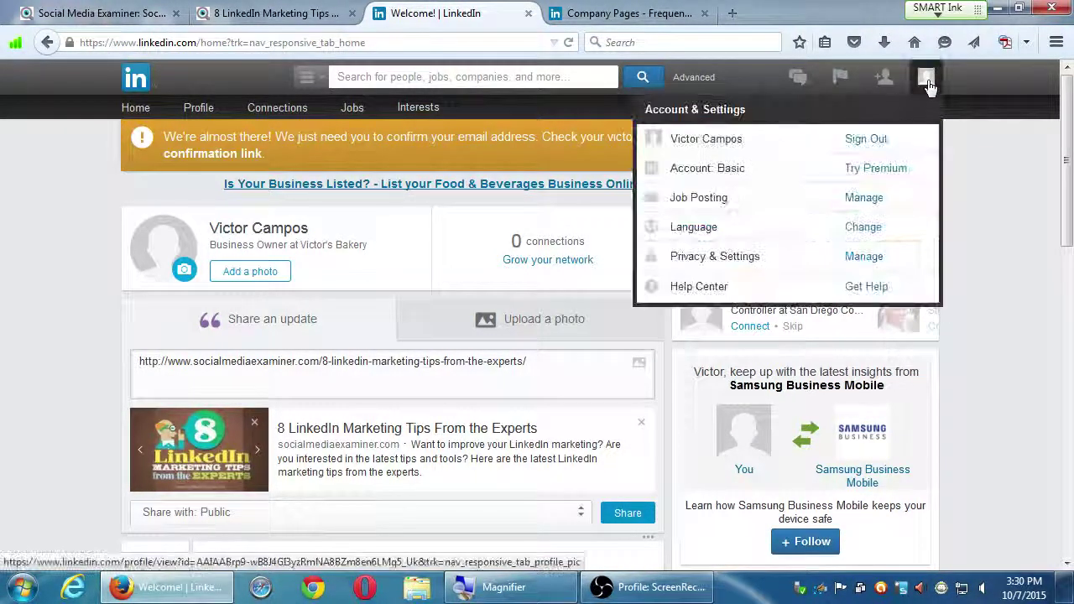
click(872, 259)
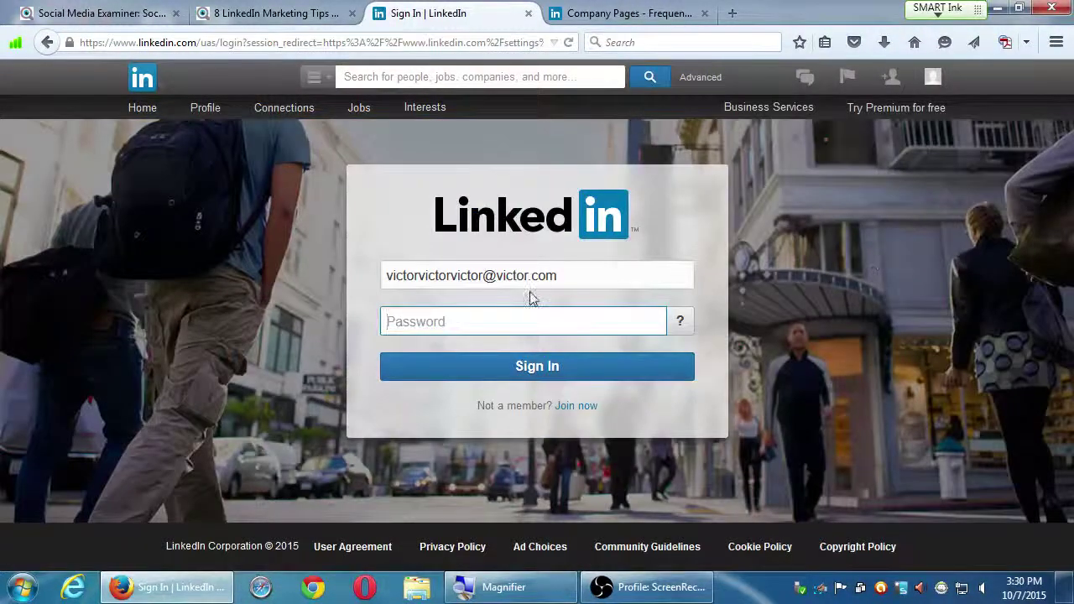
text(•••••)
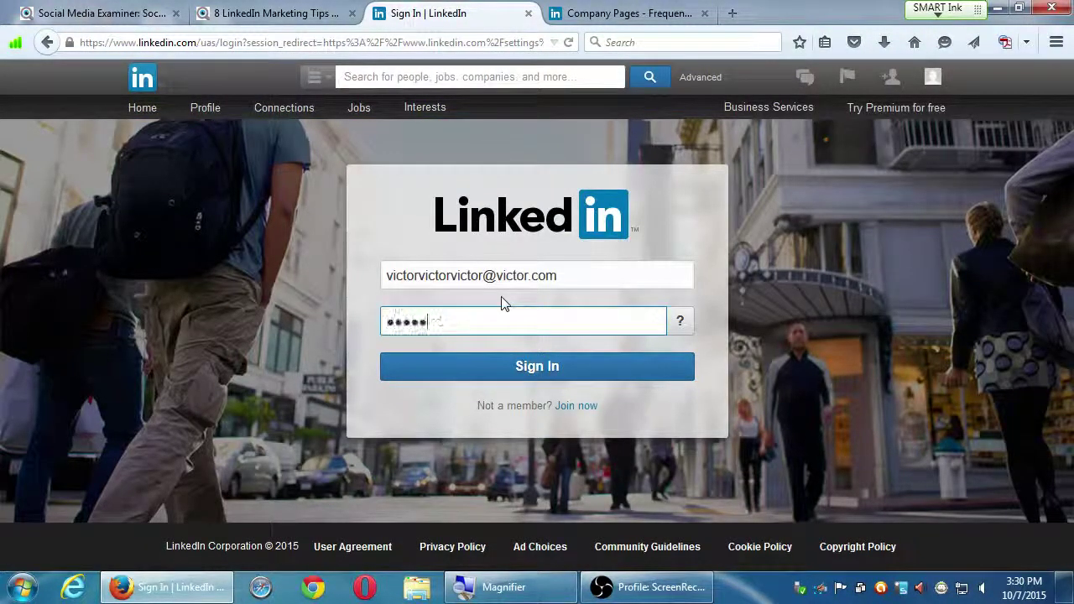
text(•••)
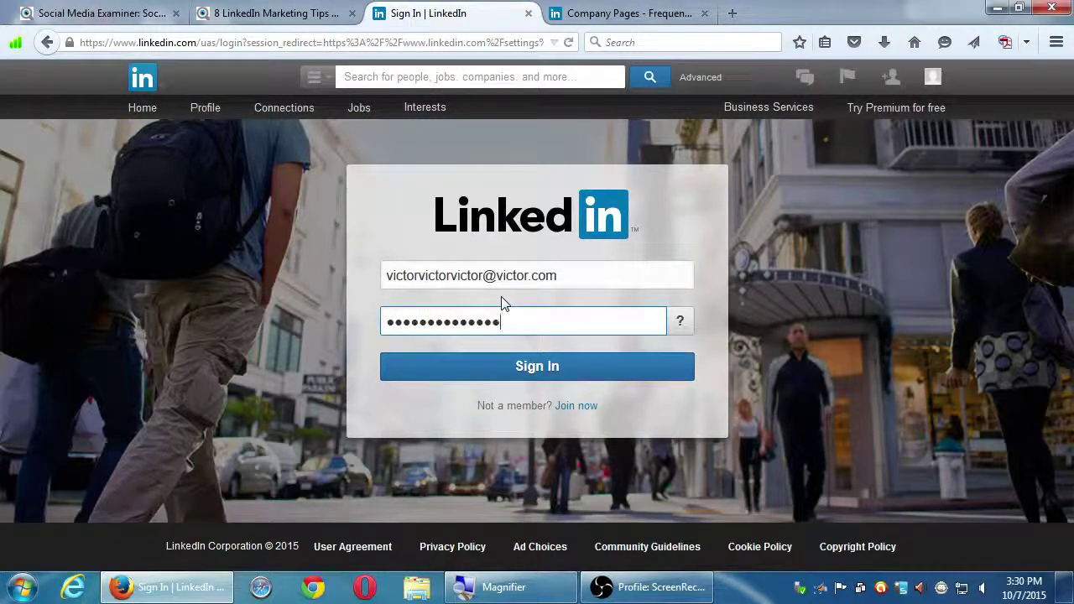
key(Return)
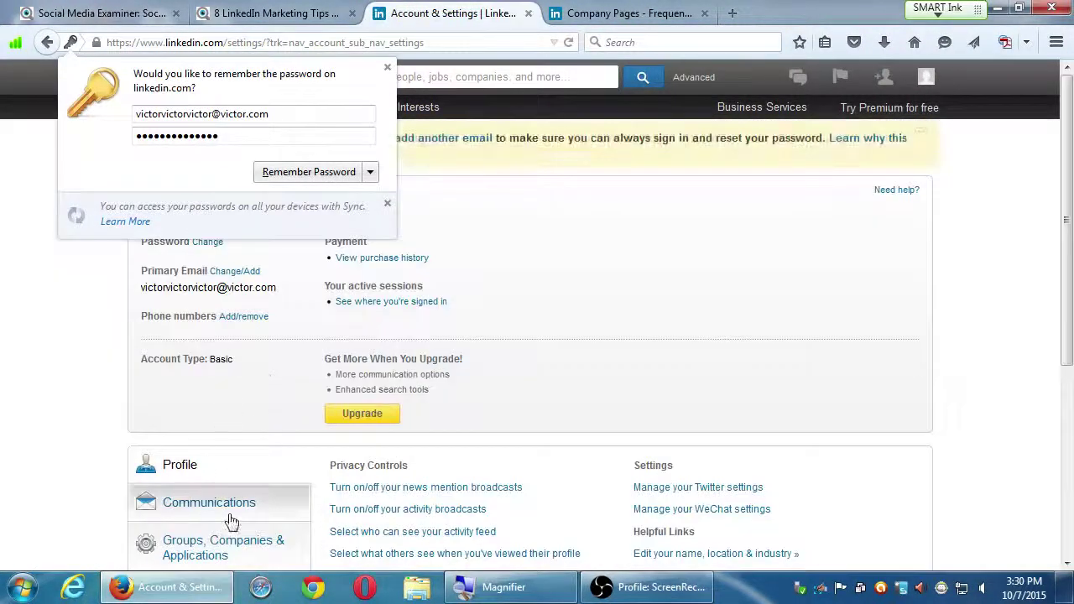
- Show the Account settings section with the close-account option, then minimize the browser
scroll(216, 528, down, 5)
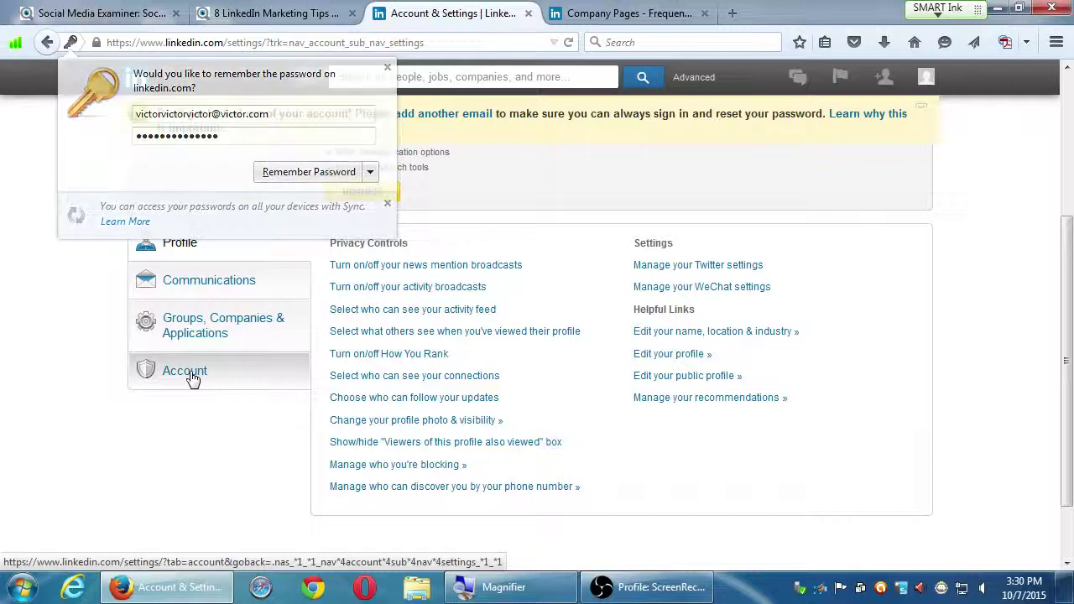
click(192, 378)
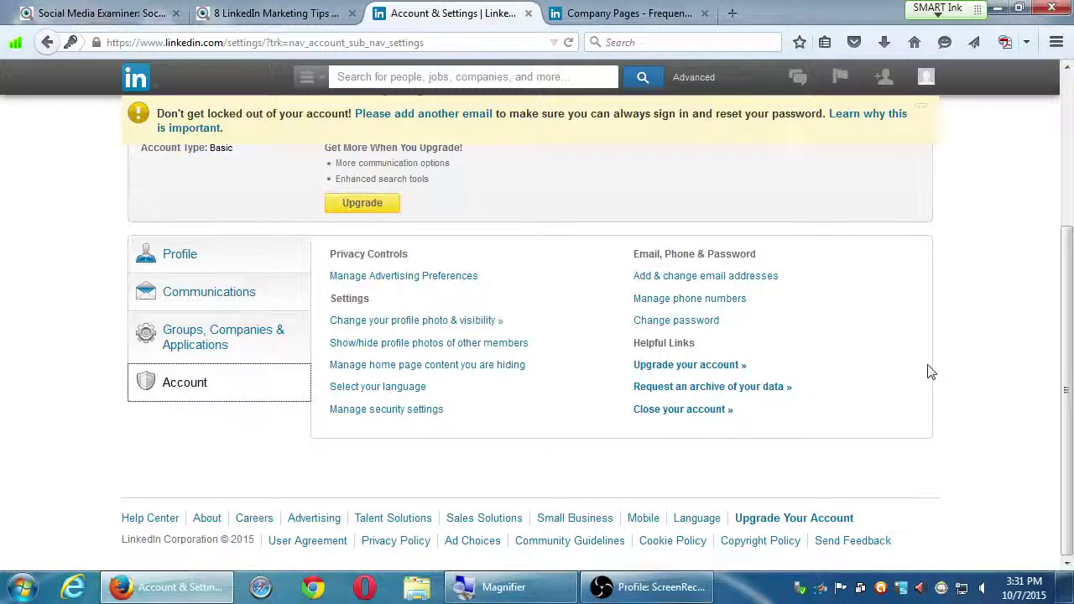
mouse_move(926, 79)
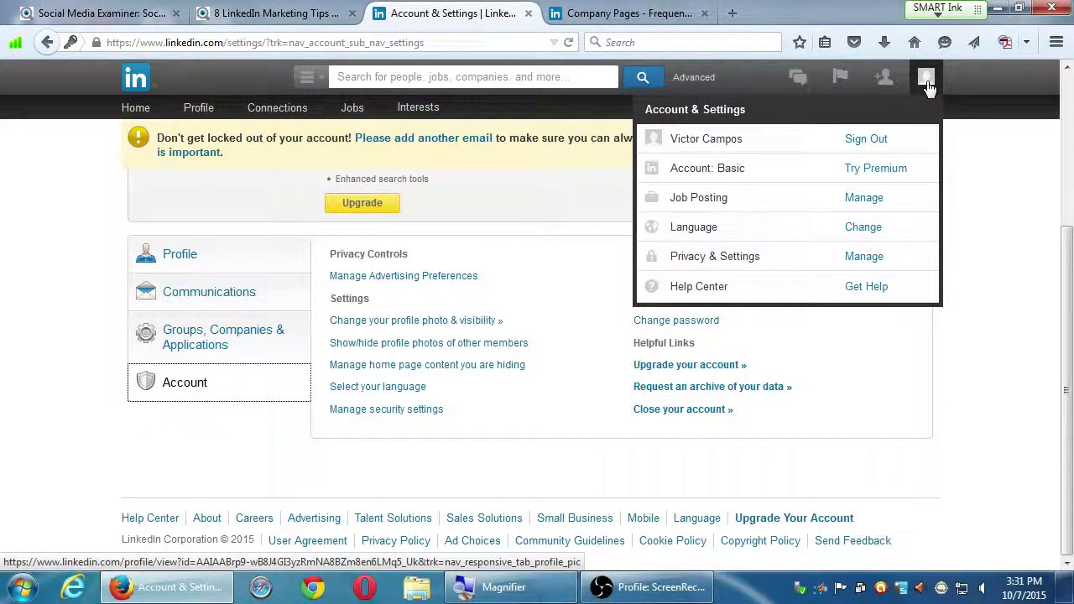
click(740, 271)
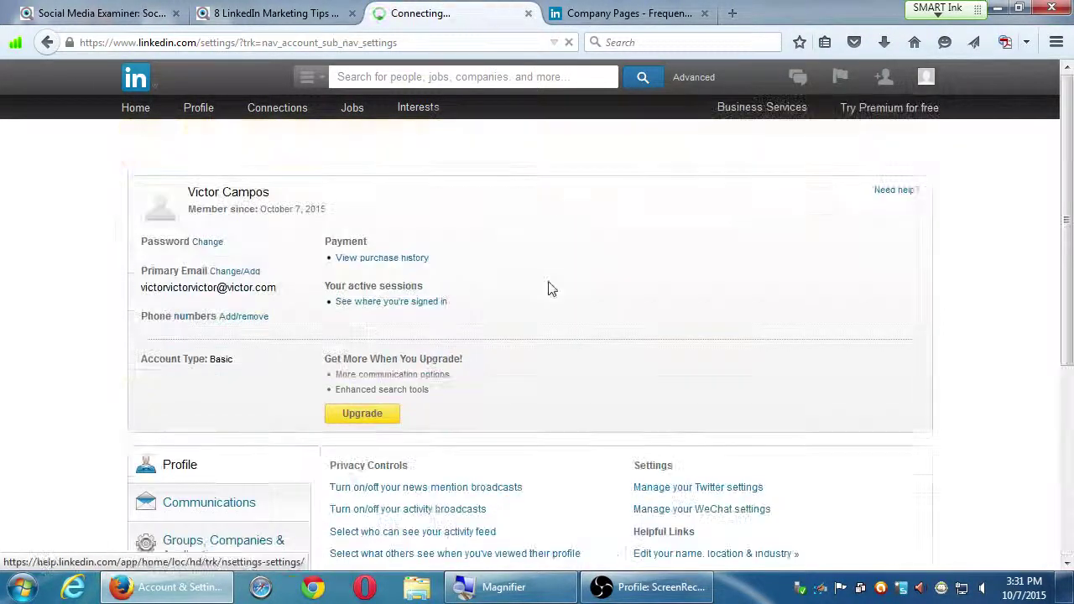
click(175, 375)
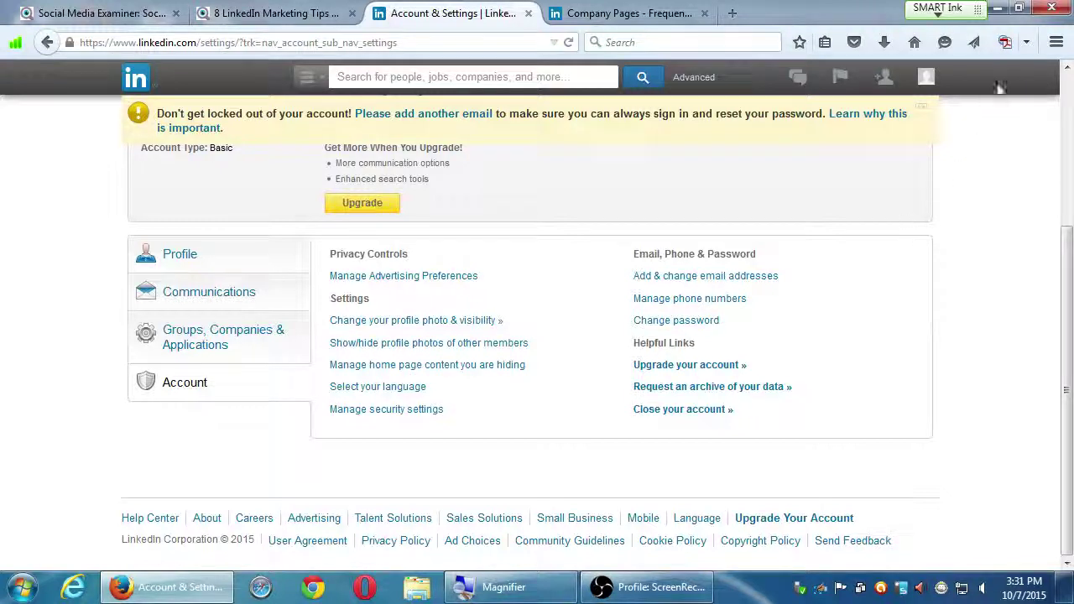
click(997, 7)
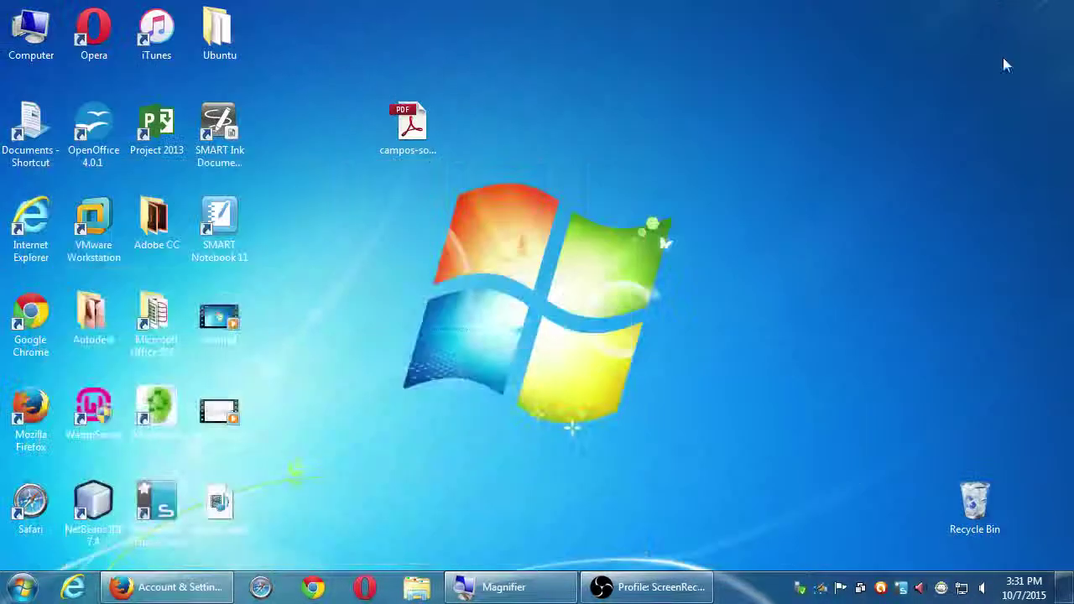
- Bring up the OBS window from the taskbar and move it up and left
click(679, 592)
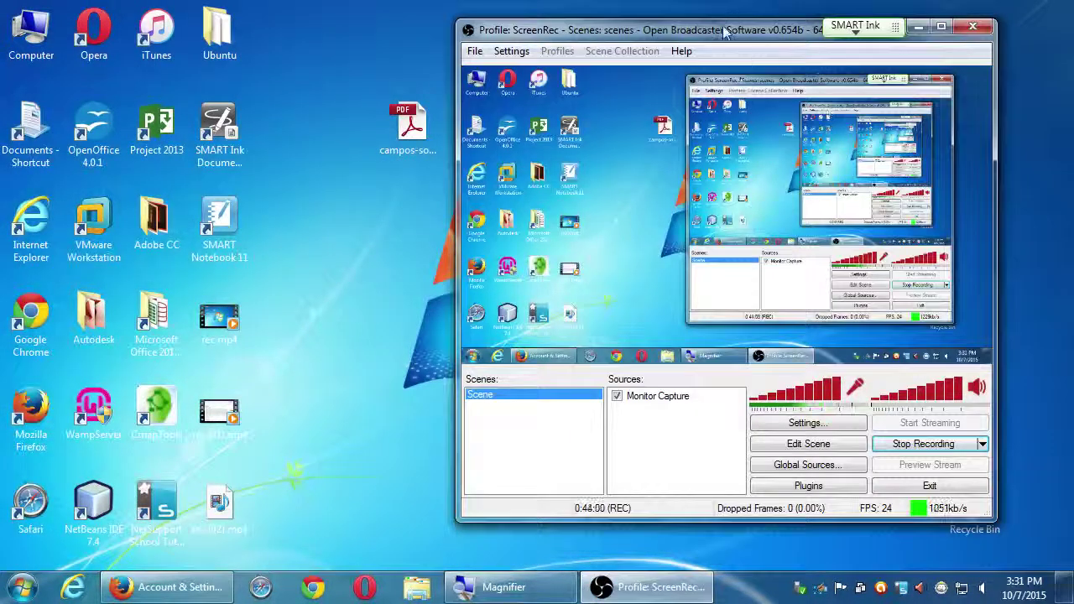
drag(726, 37, 671, 28)
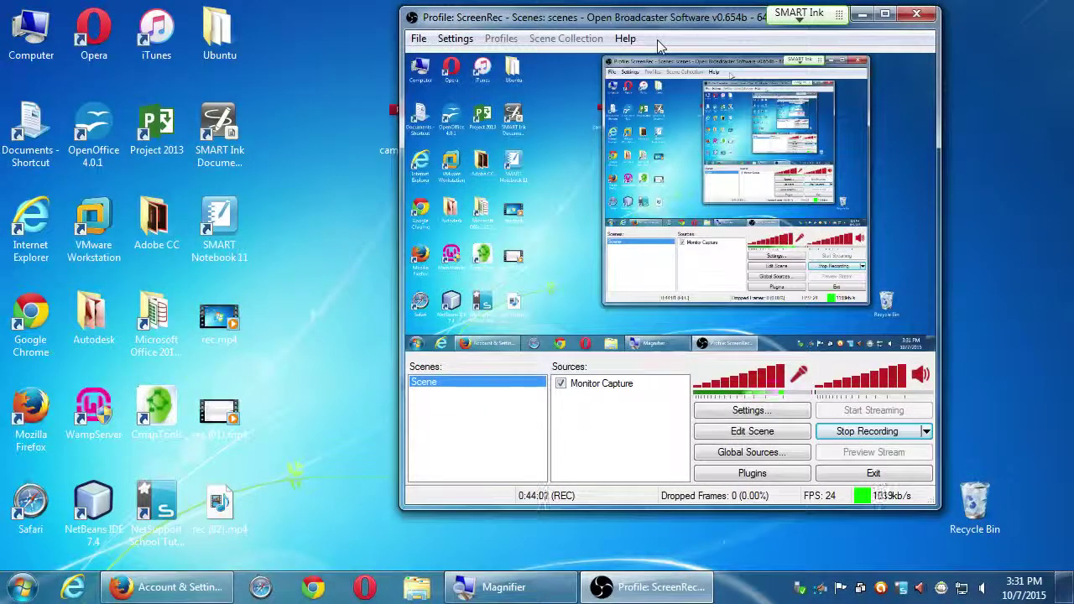